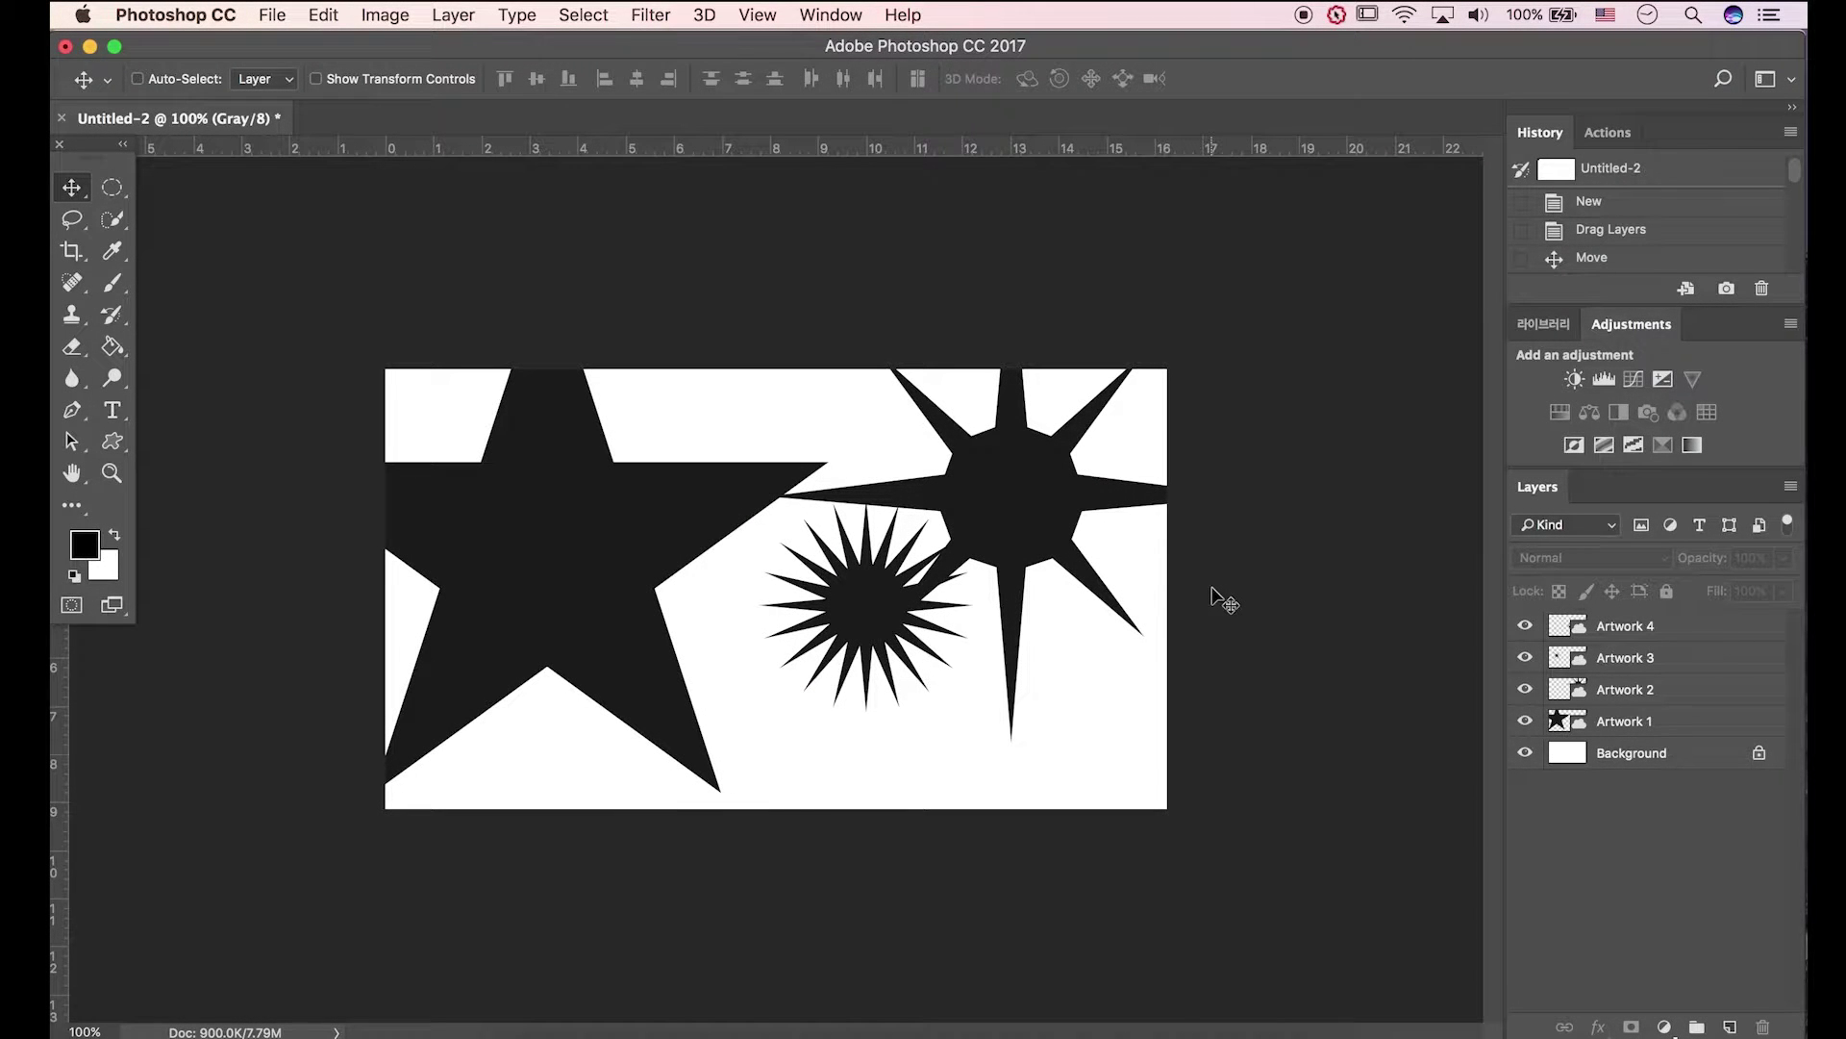
{"action": "left_click", "coordinate": [1525, 721]}
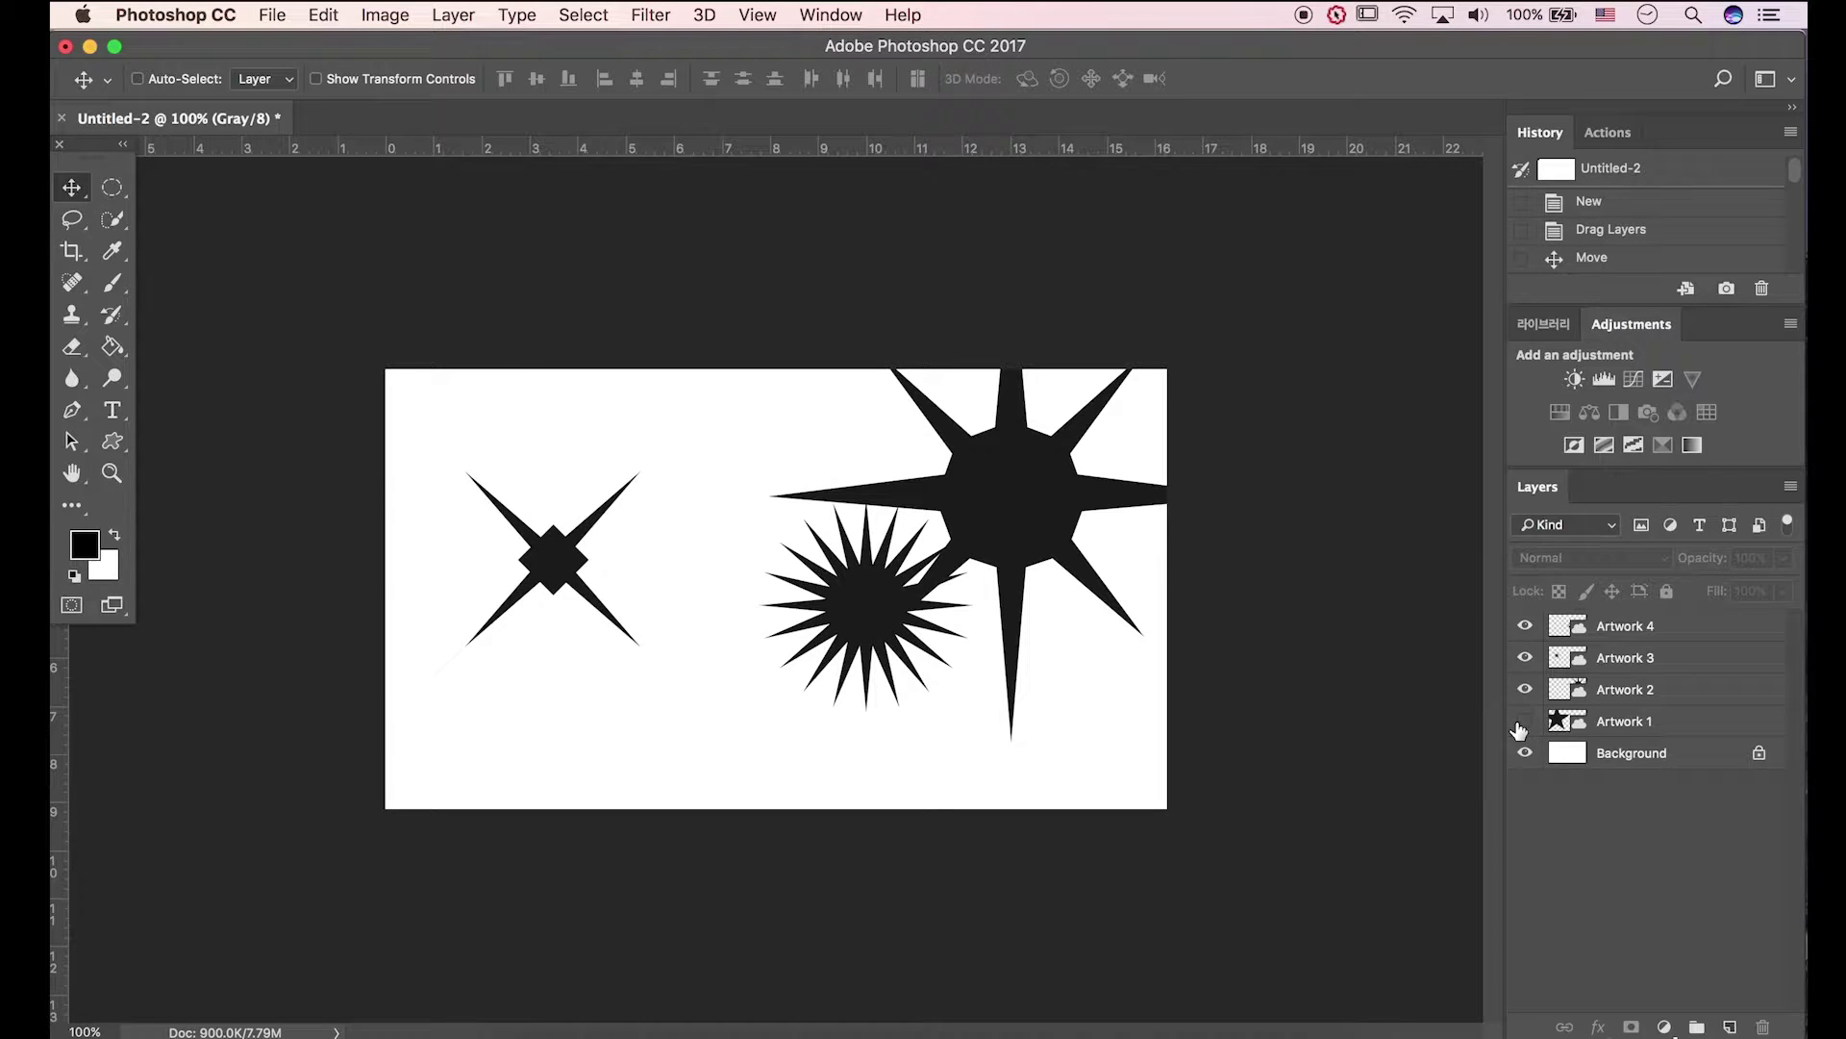
{"action": "left_click", "coordinate": [1525, 657]}
{"action": "left_click", "coordinate": [1525, 657]}
{"action": "left_click", "coordinate": [1526, 689]}
{"action": "left_click", "coordinate": [1520, 628]}
{"action": "left_click_drag", "start_coordinate": [1519, 627], "coordinate": [1525, 733]}
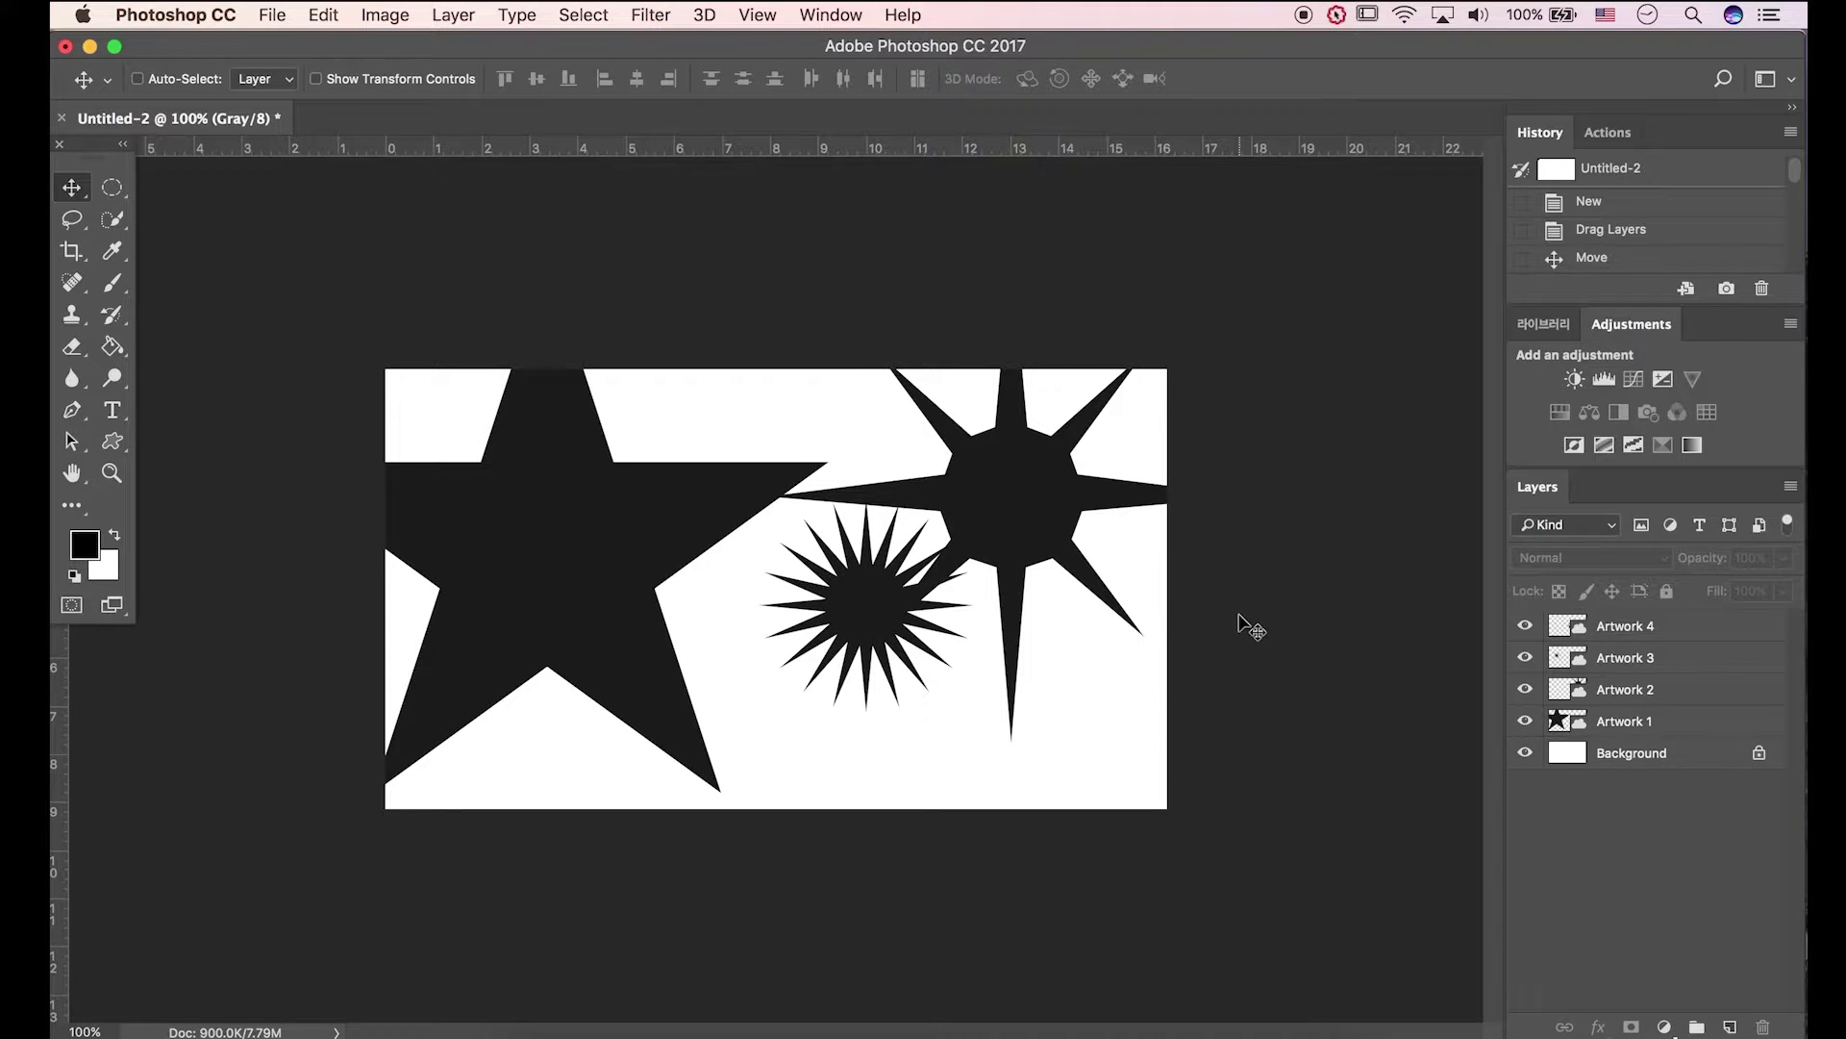
{"action": "left_click", "coordinate": [273, 21]}
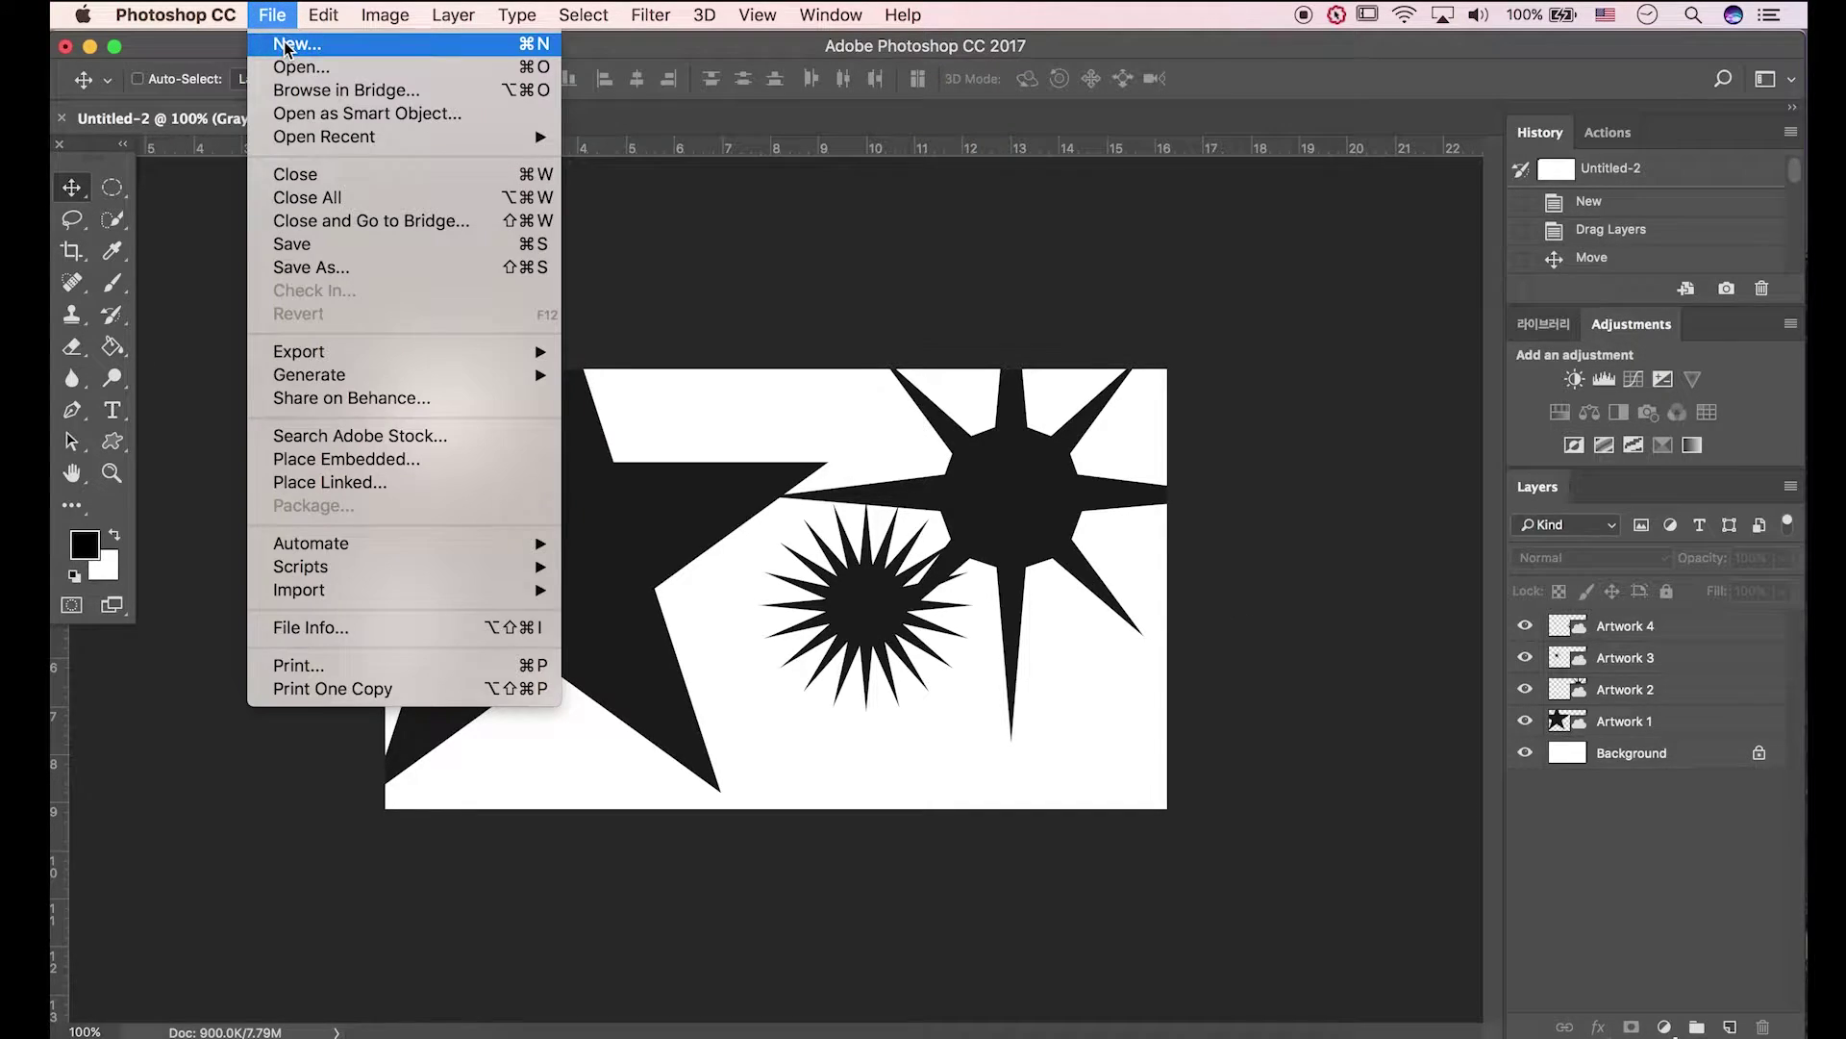
{"action": "left_click", "coordinate": [285, 43]}
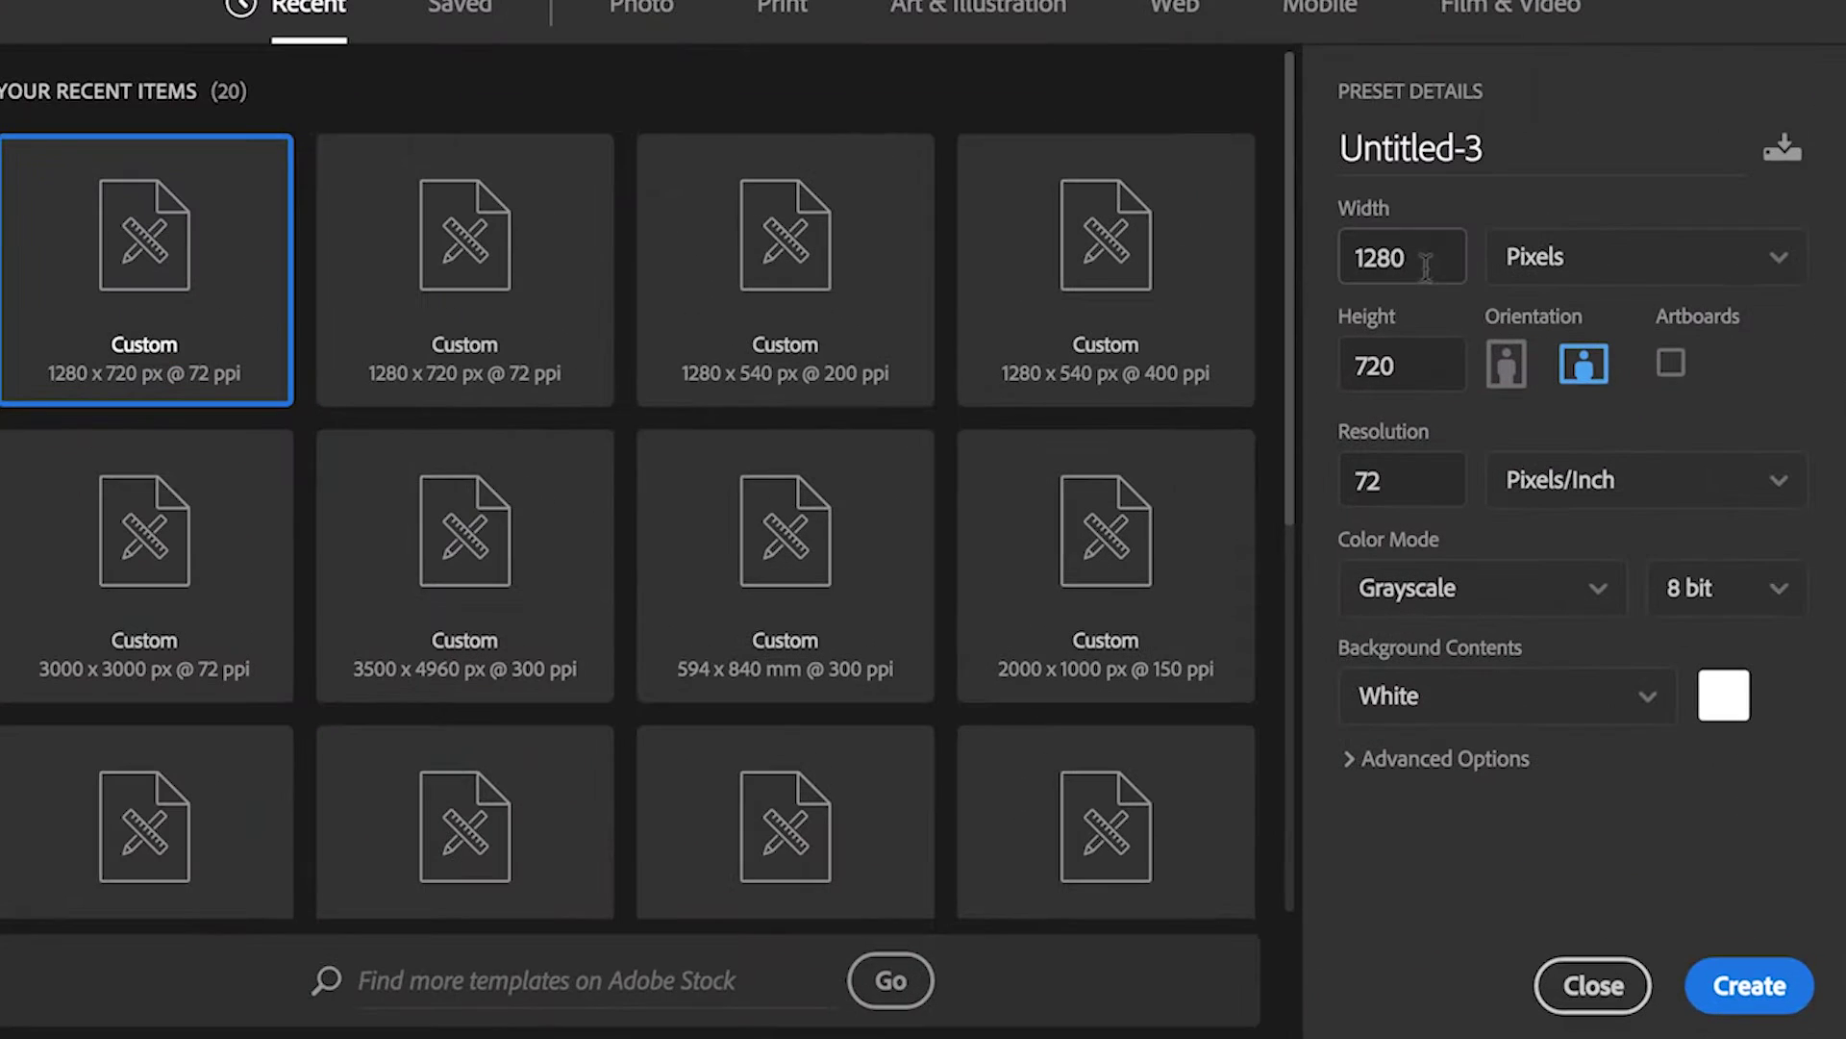
{"action": "double_click", "coordinate": [1292, 368]}
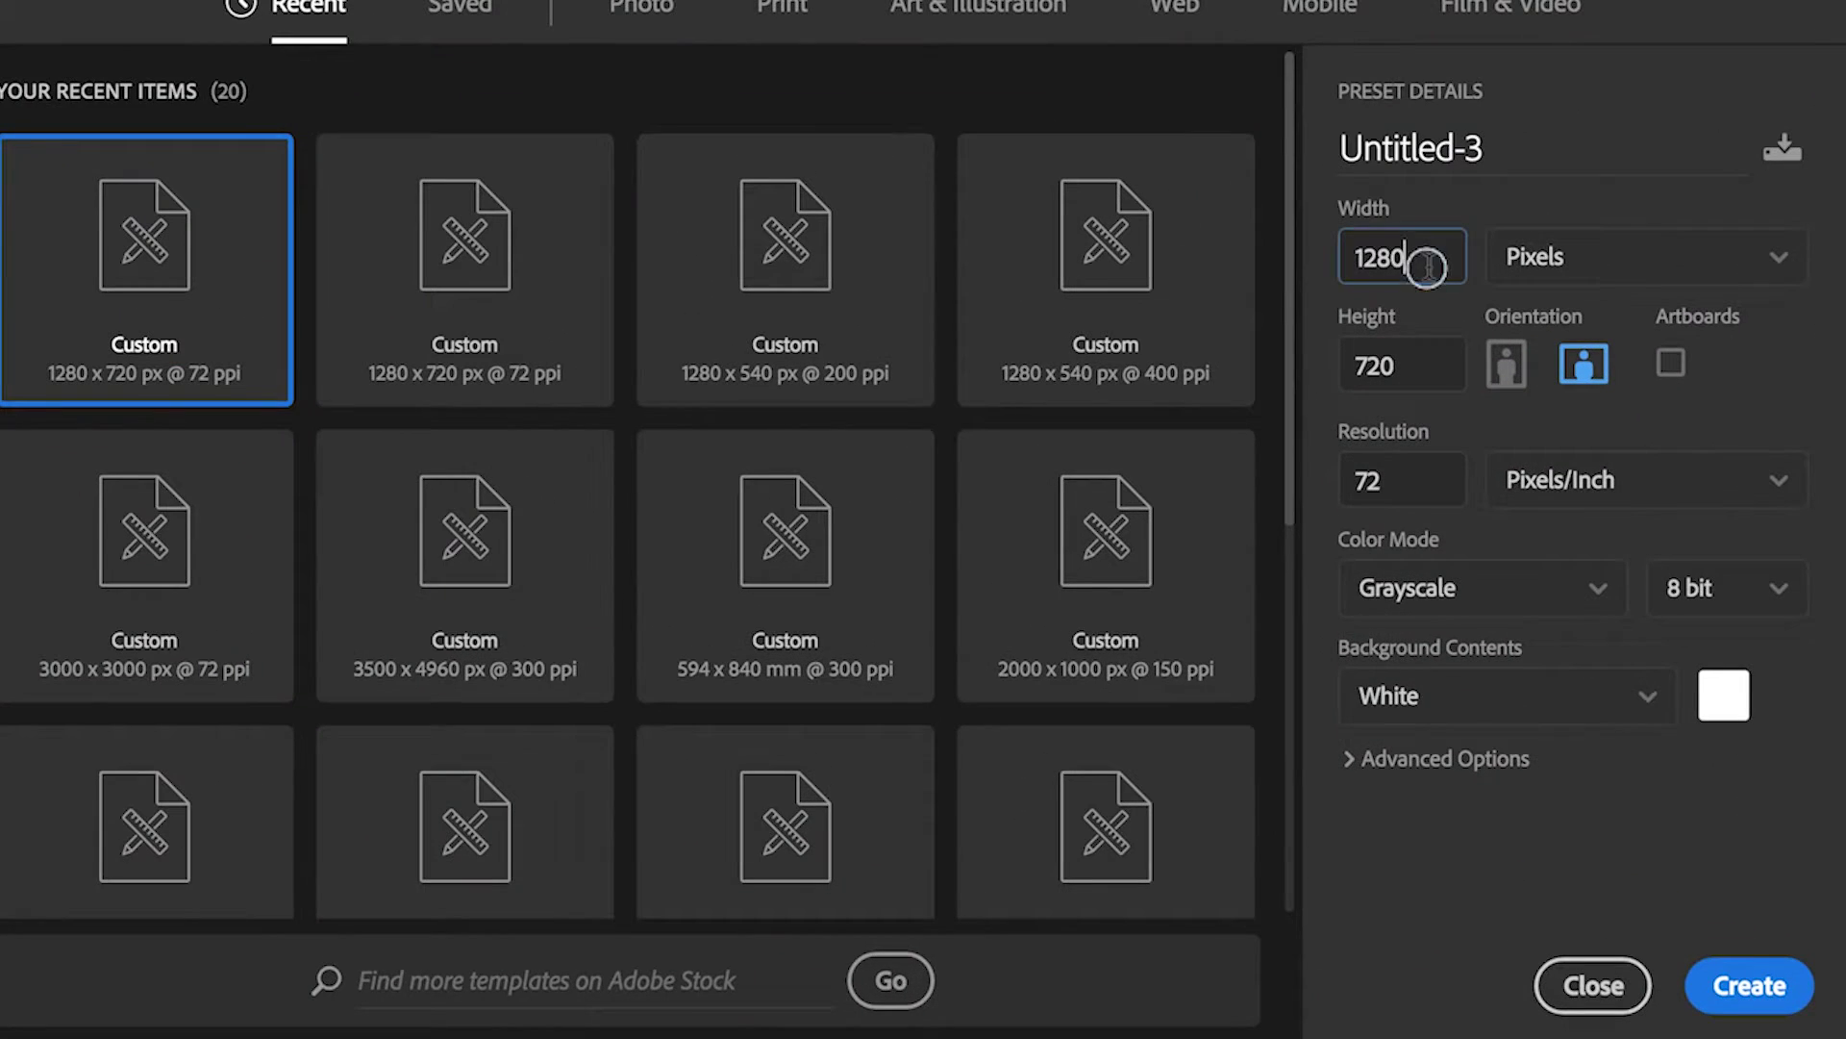
{"action": "double_click", "coordinate": [1428, 370]}
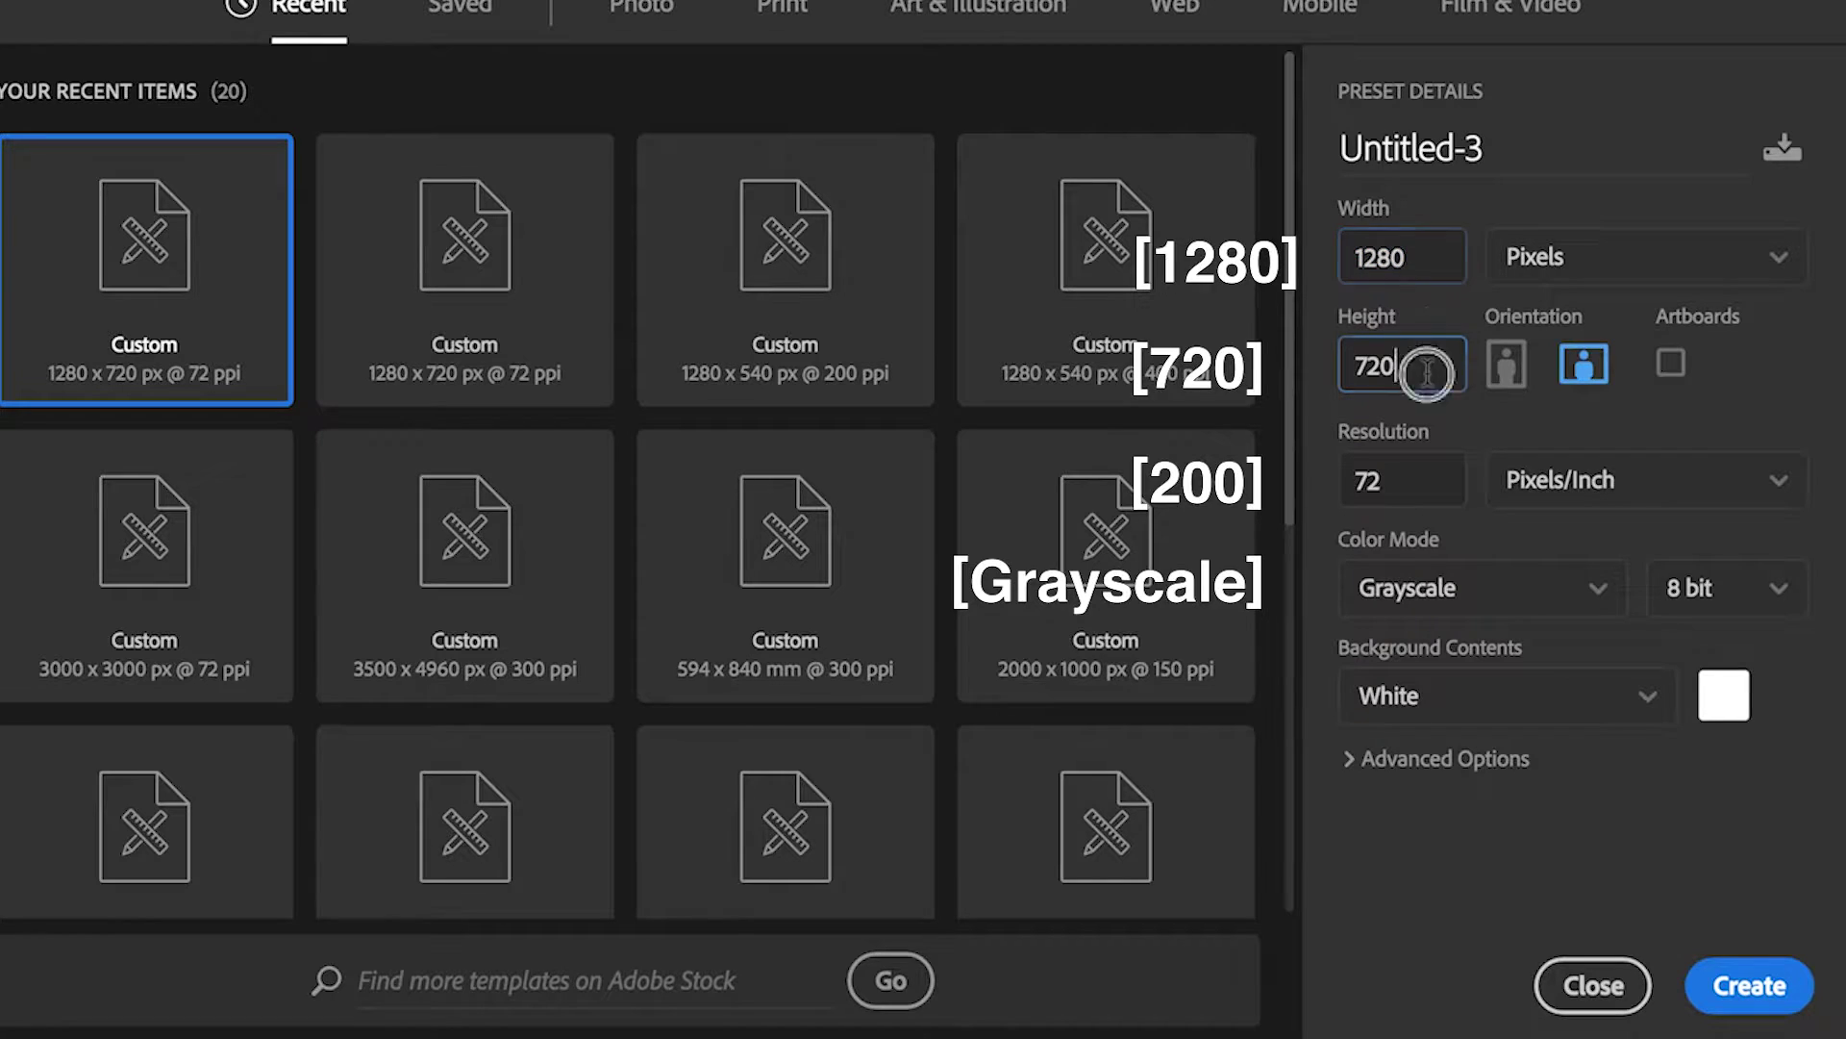
{"action": "double_click", "coordinate": [1438, 484]}
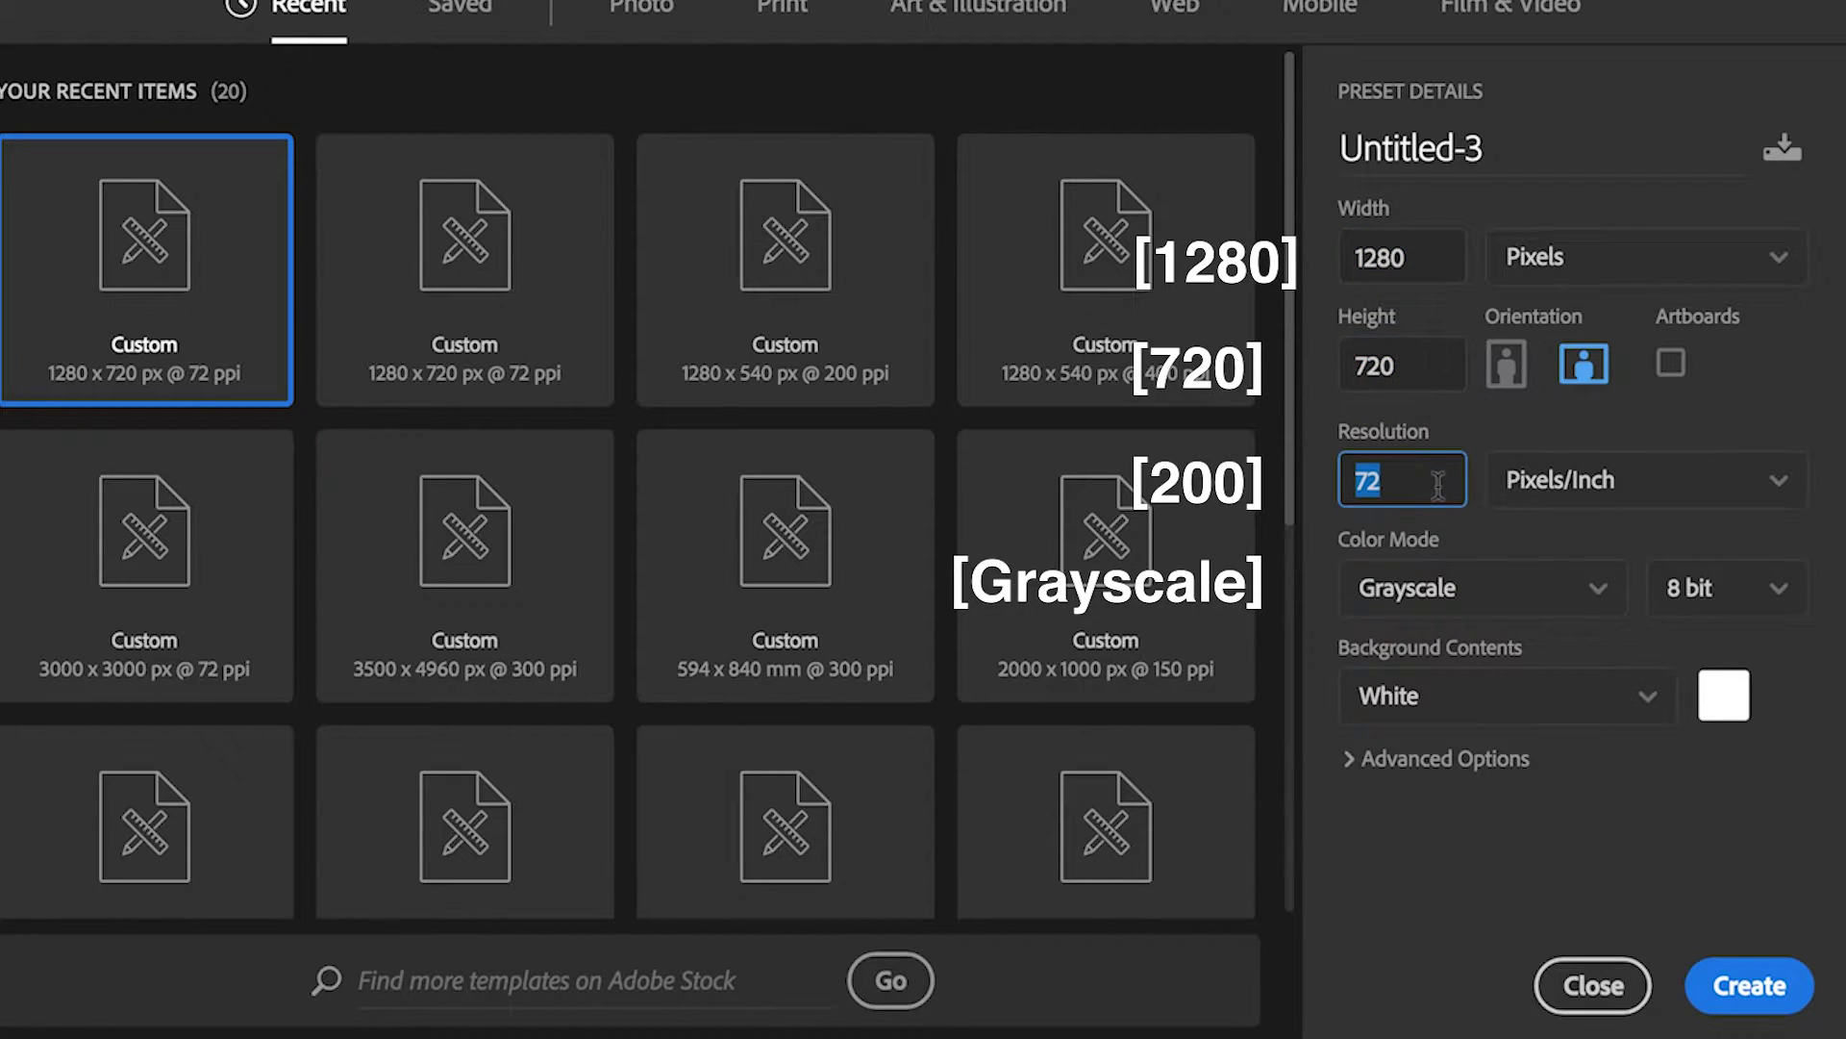
{"action": "left_click", "coordinate": [1542, 590]}
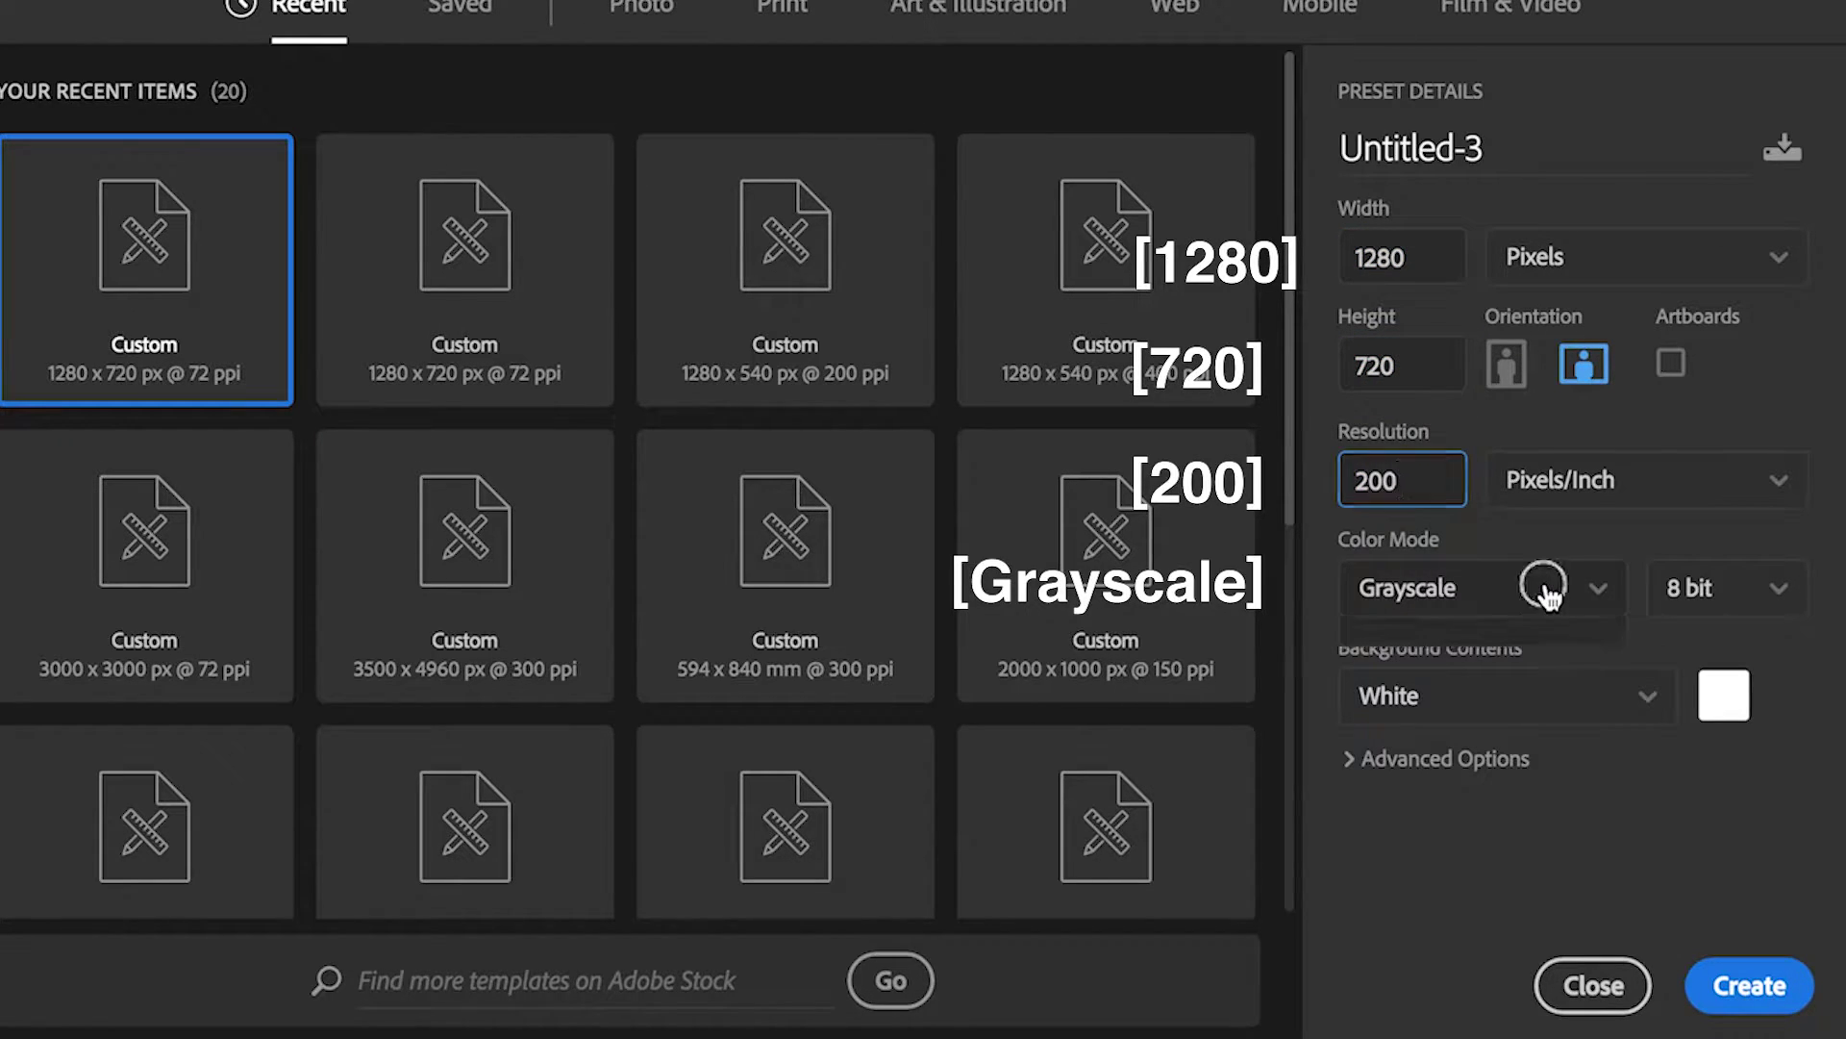
{"action": "left_click", "coordinate": [1545, 586]}
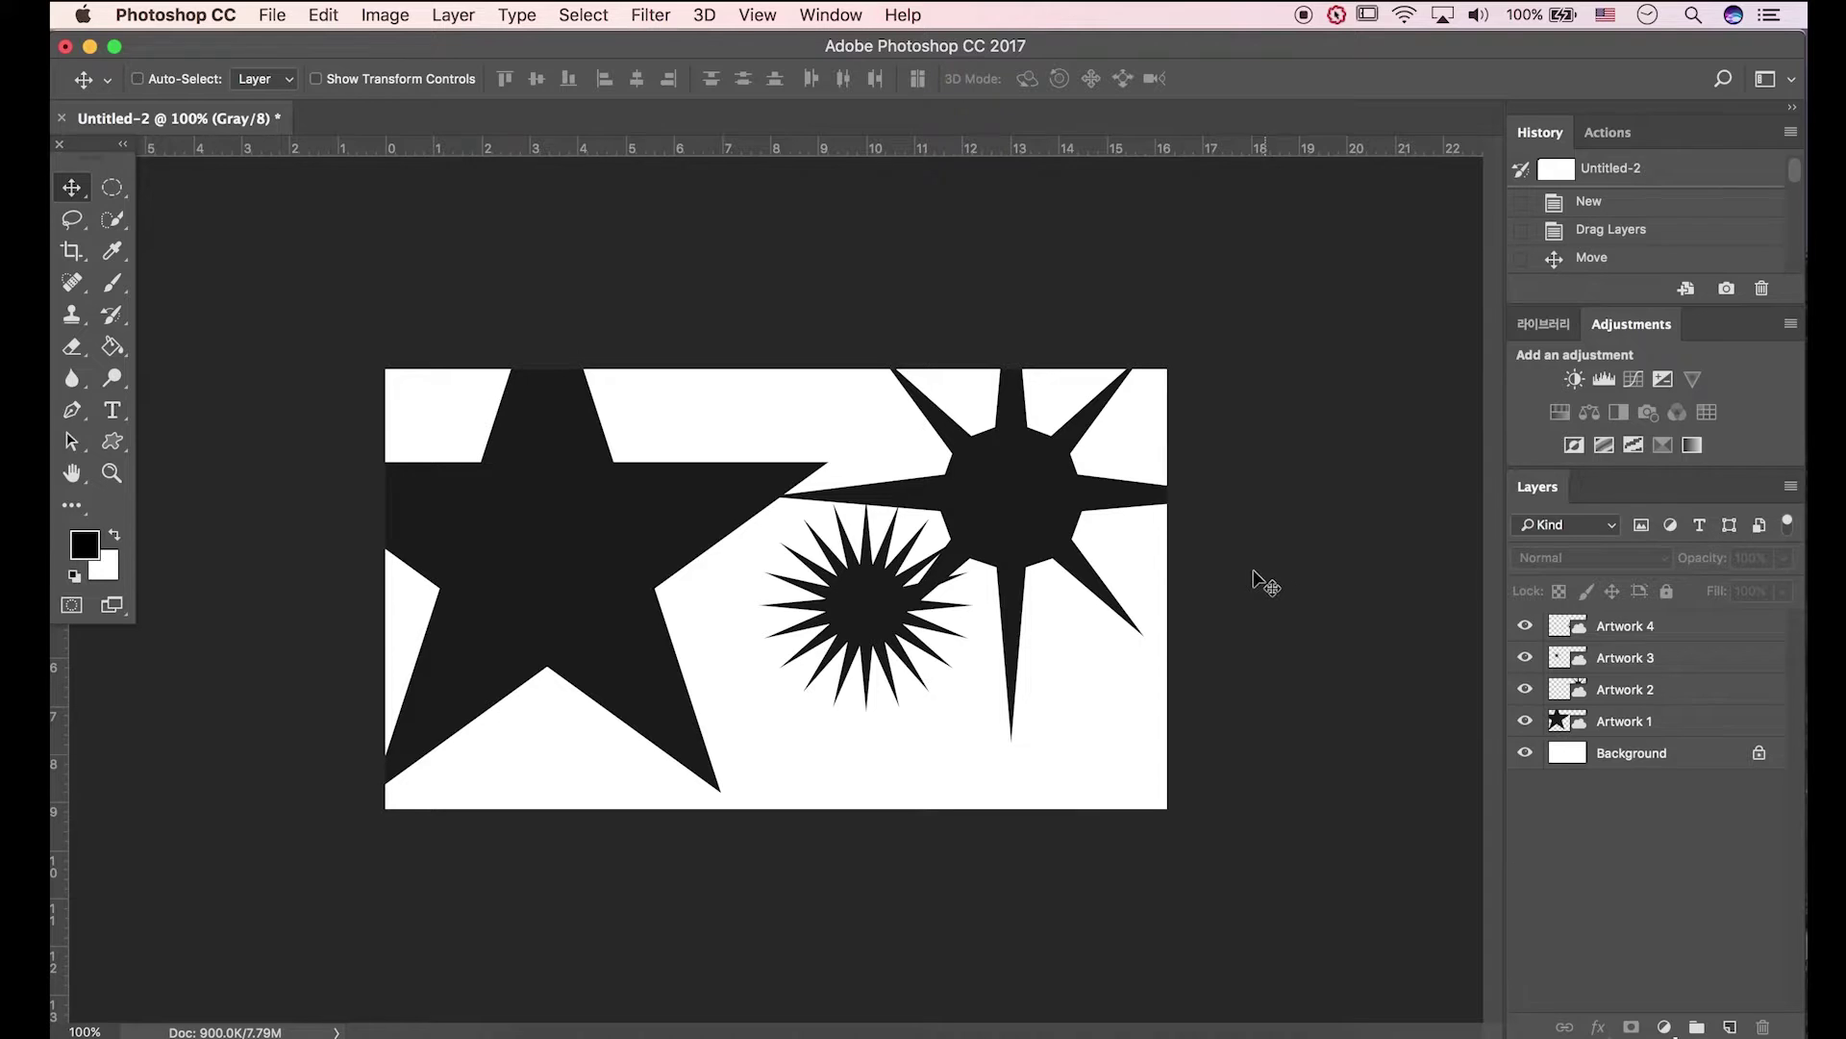
- Open the angel statue photo and set the Pen tool to Path mode
{"action": "left_click", "coordinate": [273, 15]}
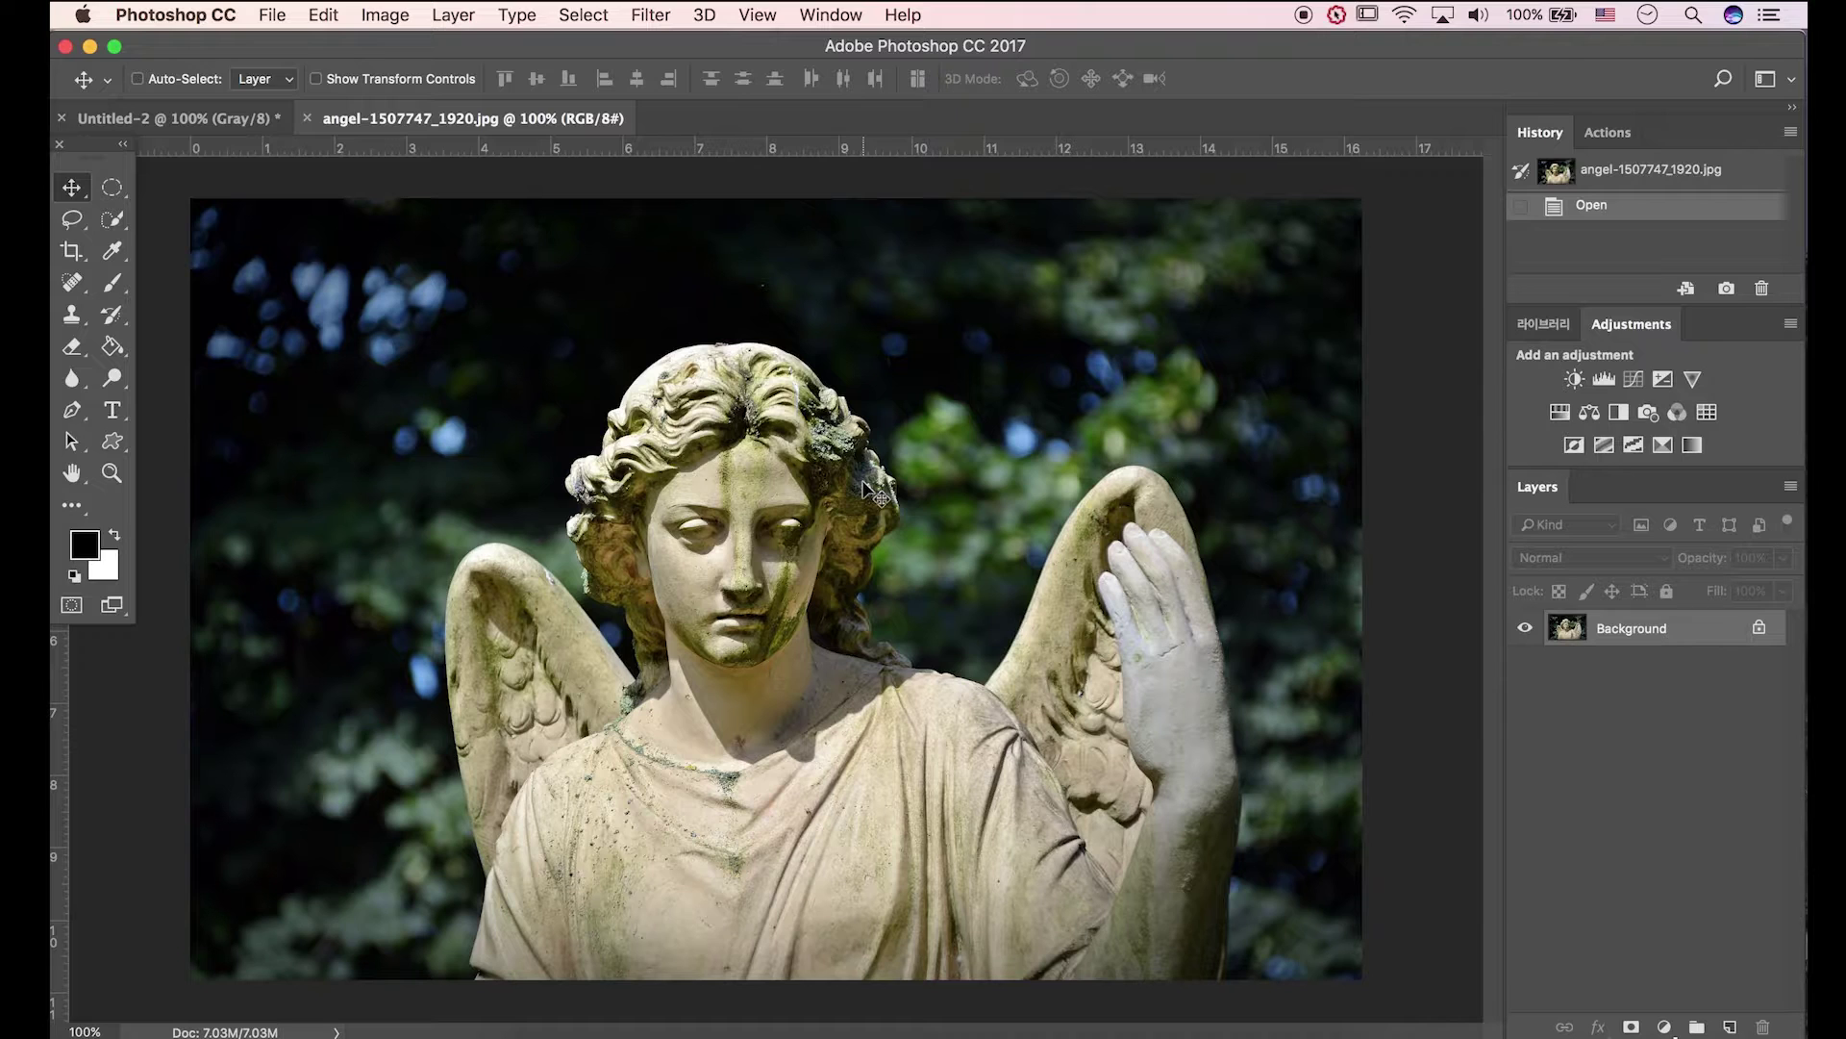
{"action": "key", "text": "p"}
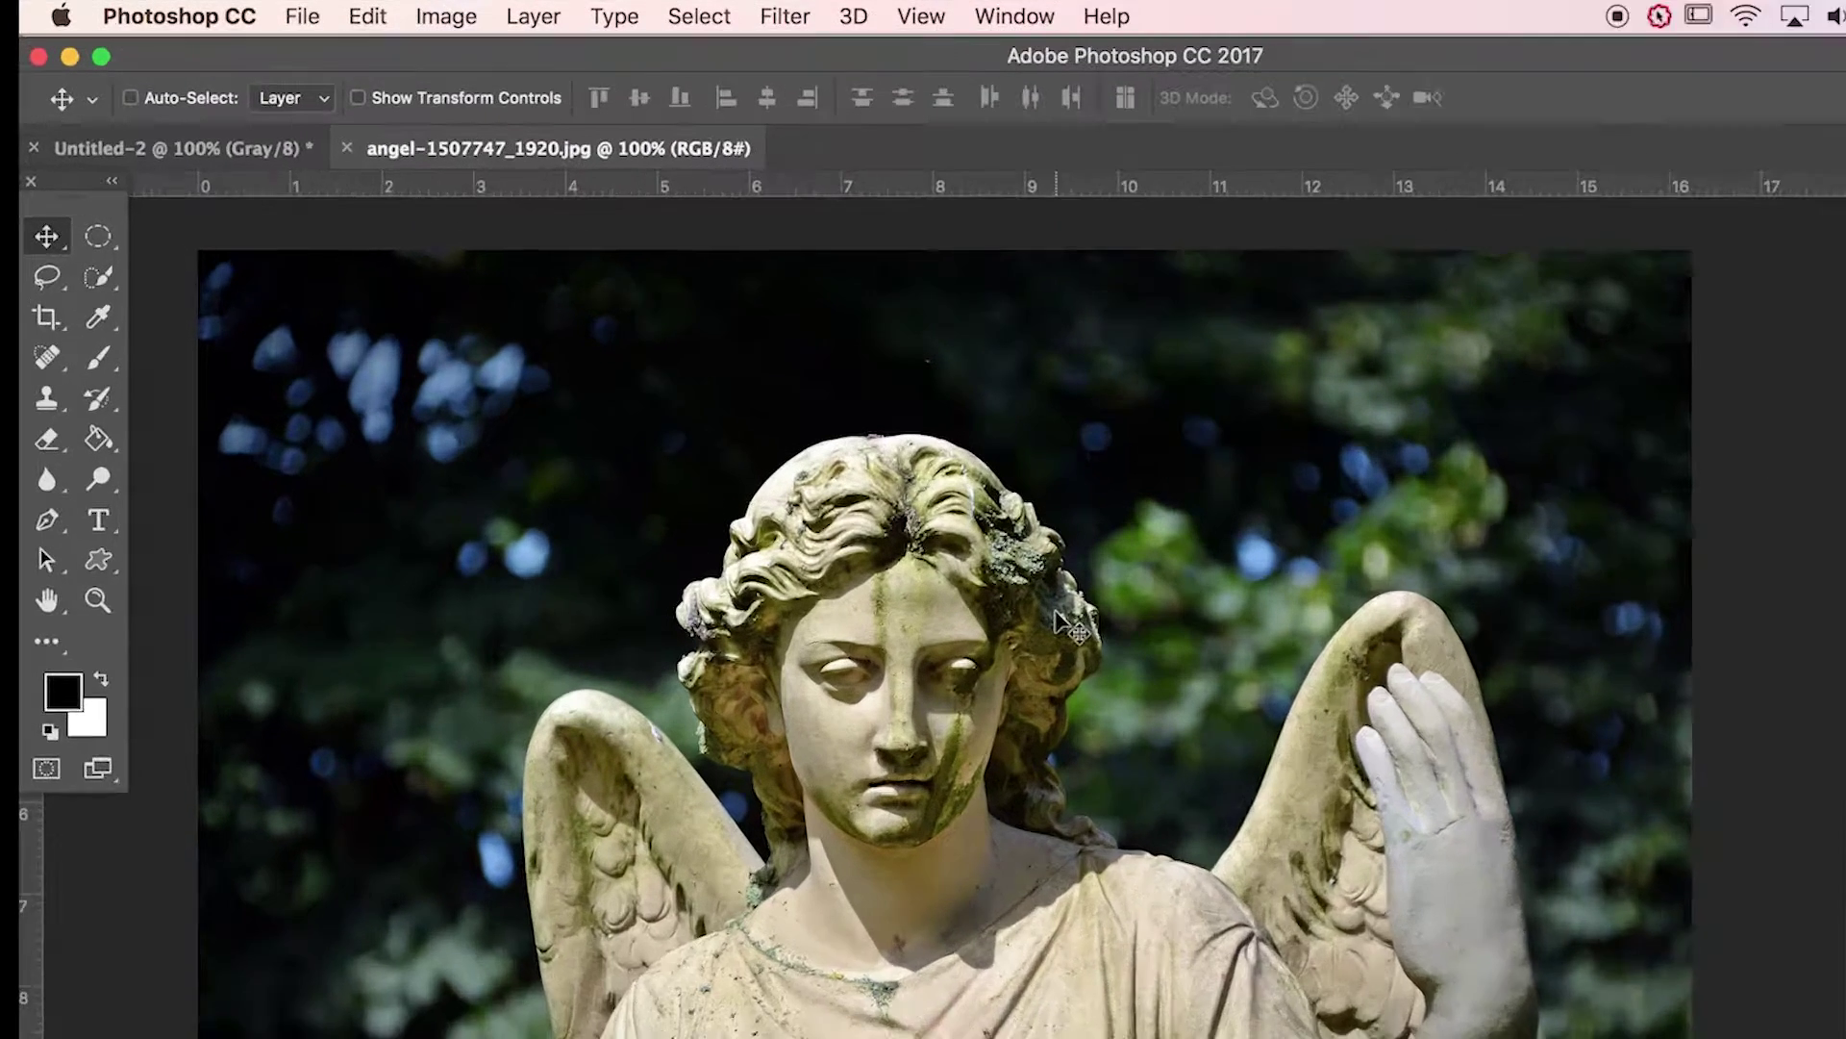
{"action": "key", "text": "p"}
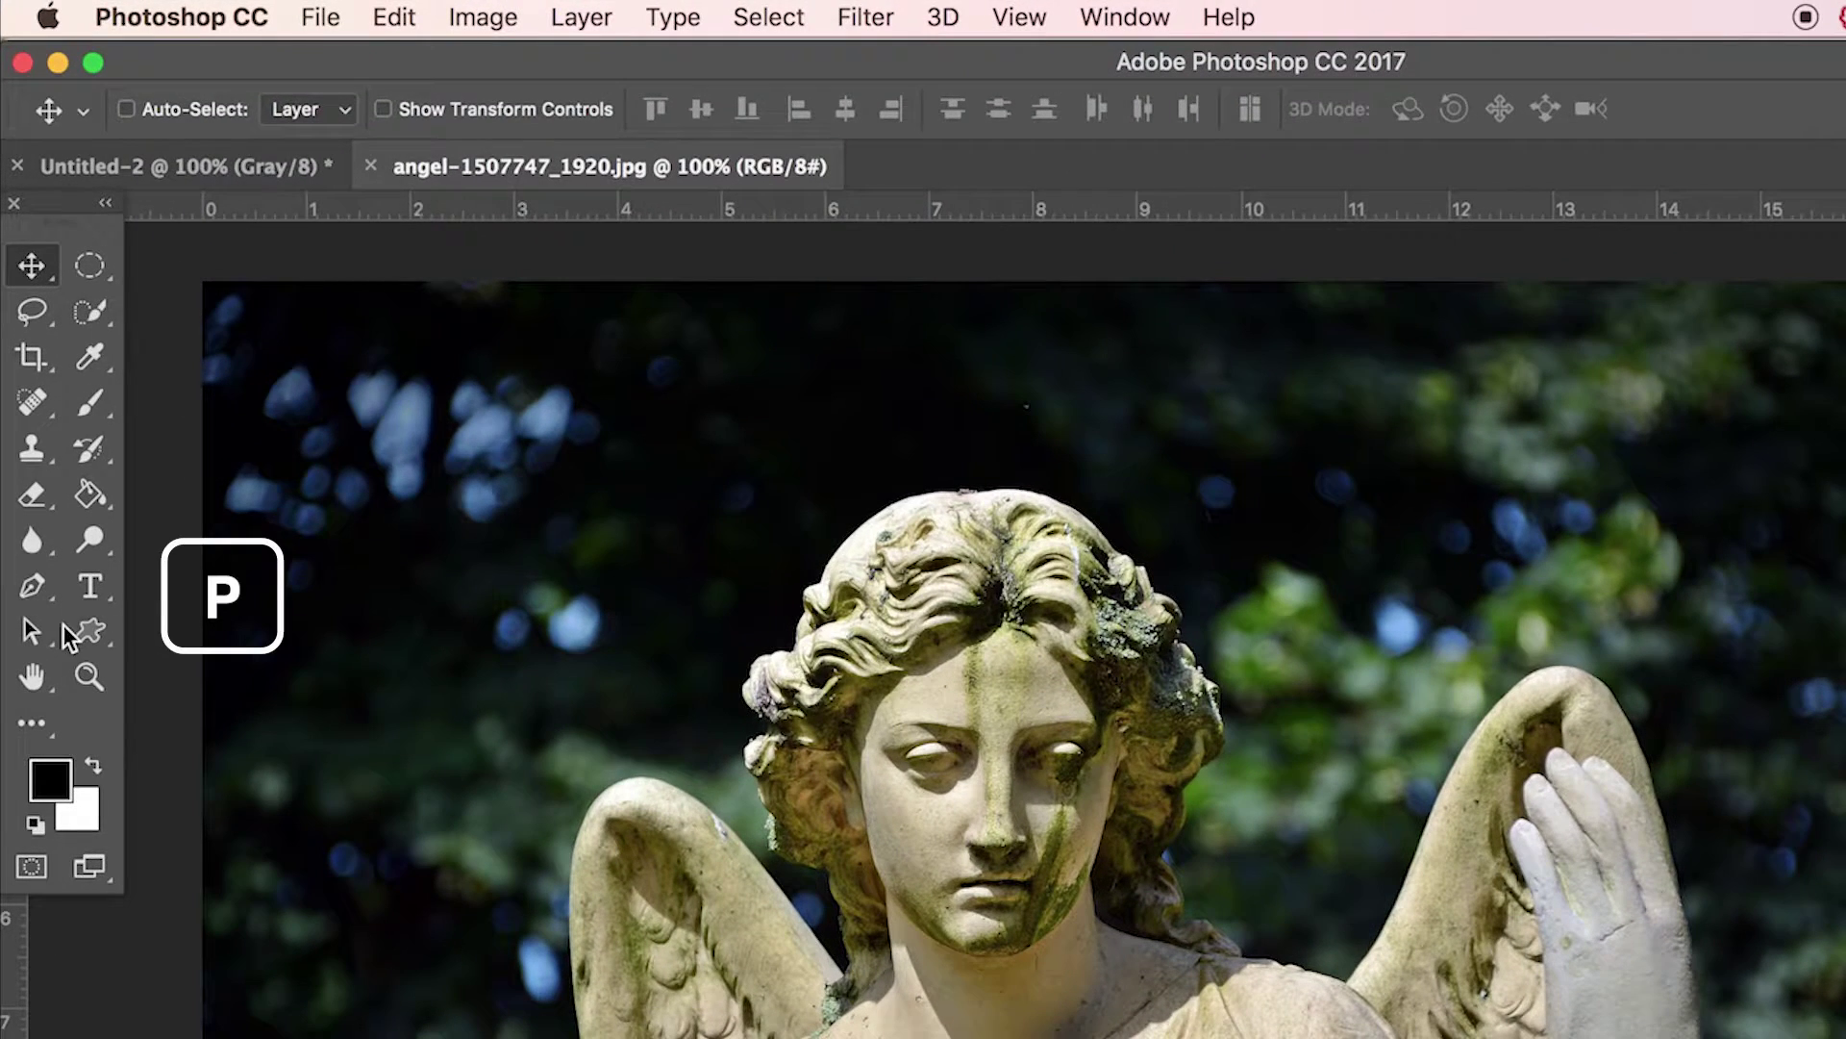
{"action": "left_click", "coordinate": [216, 111]}
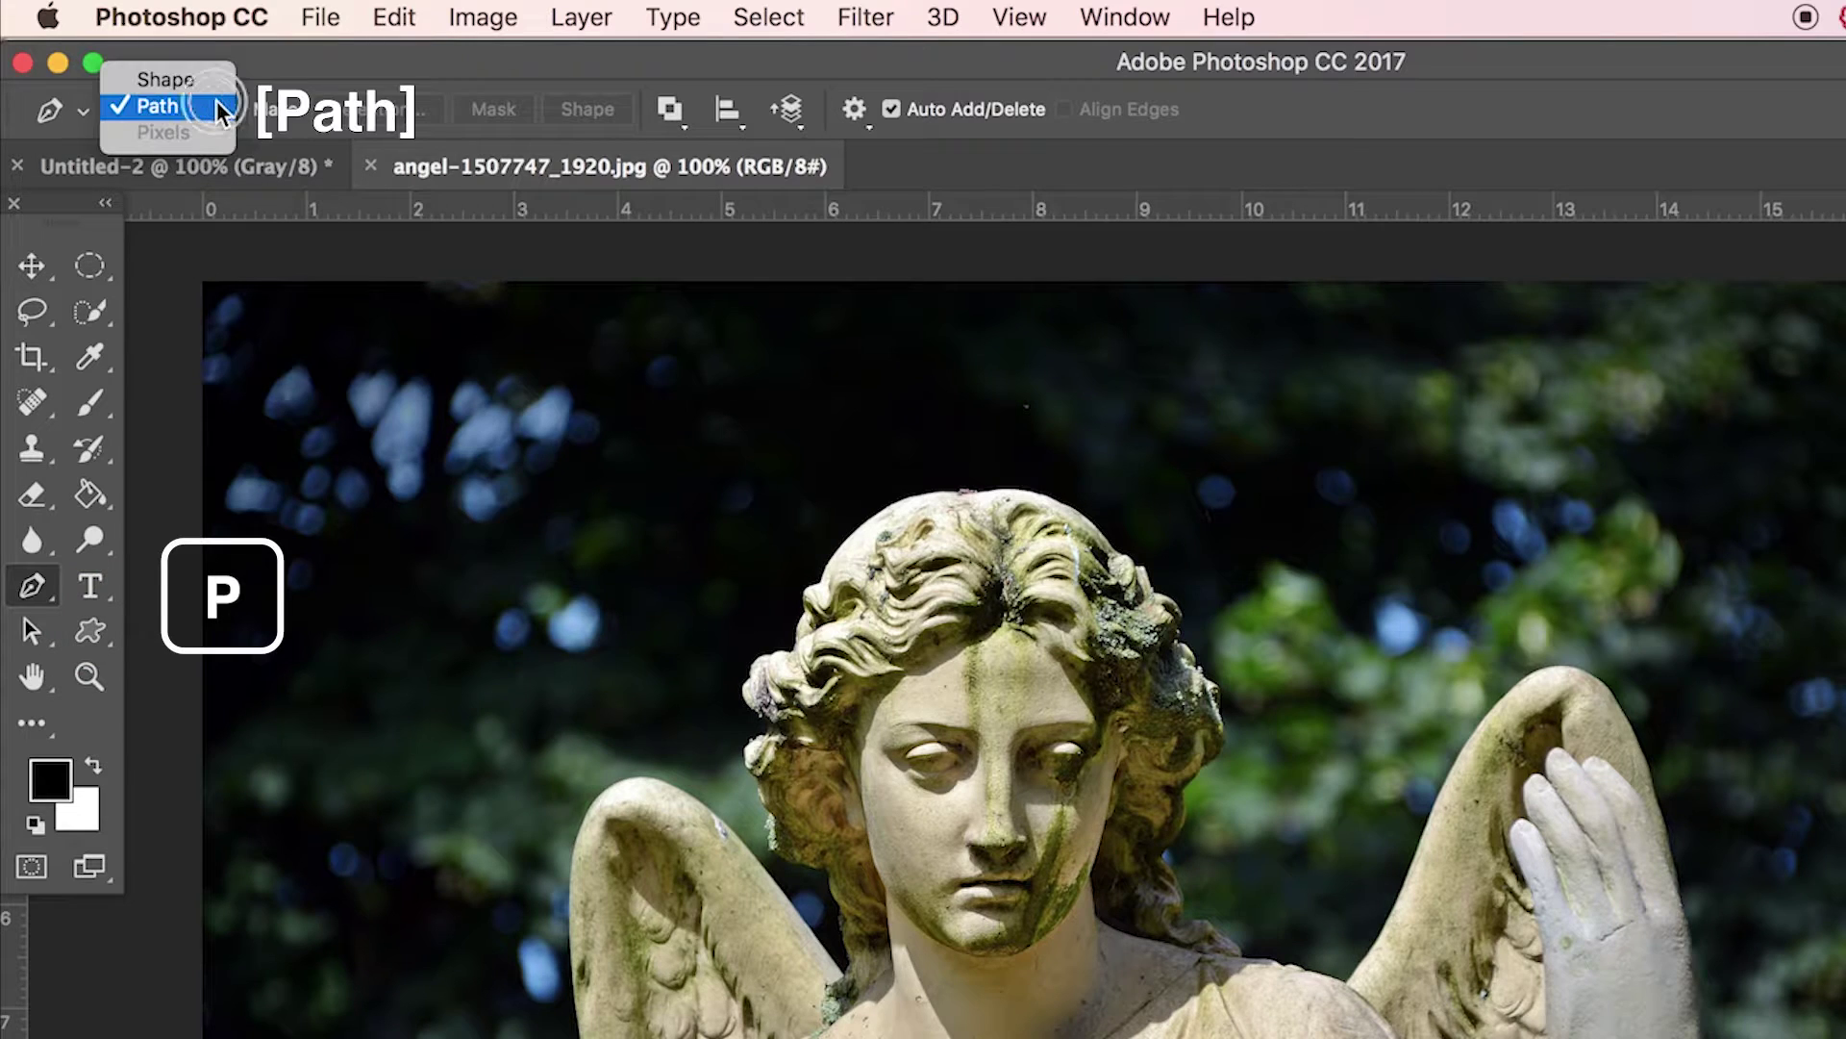
{"action": "left_click", "coordinate": [215, 100]}
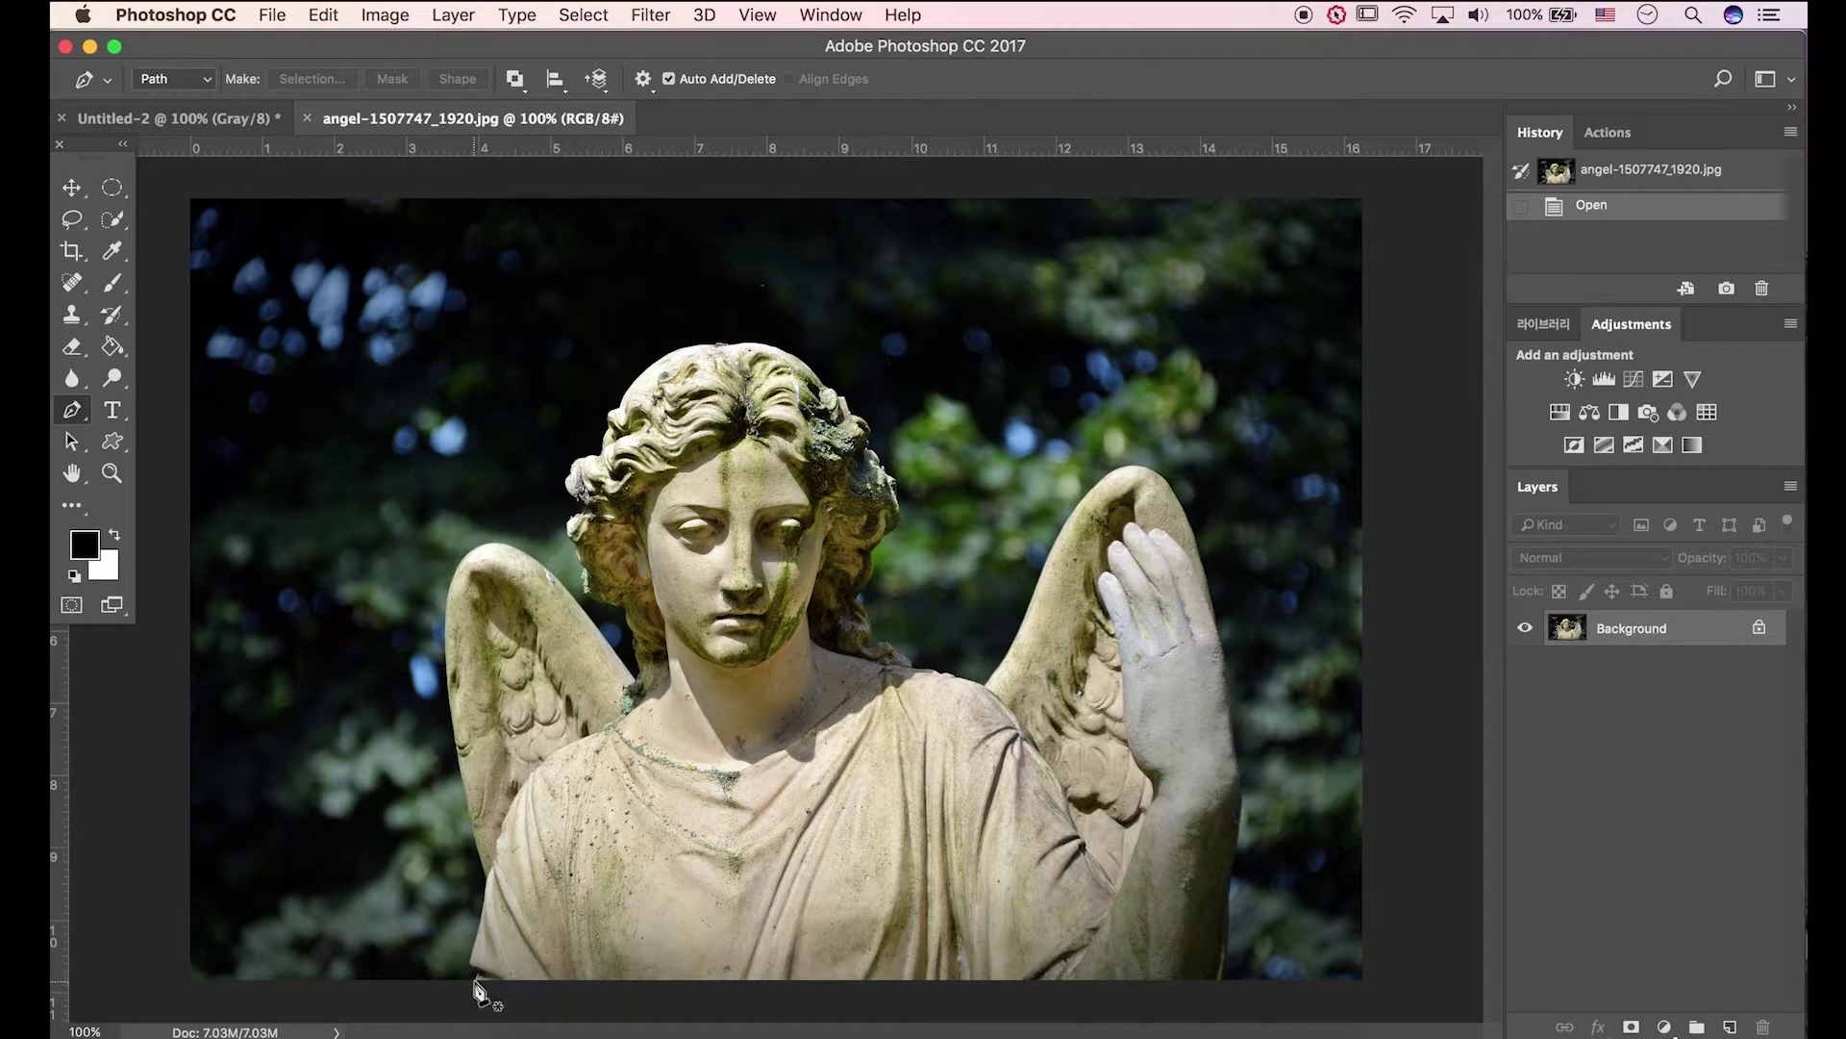
- Trace the statue's outline with Pen anchor points, working up from its base
{"action": "left_click", "coordinate": [477, 979]}
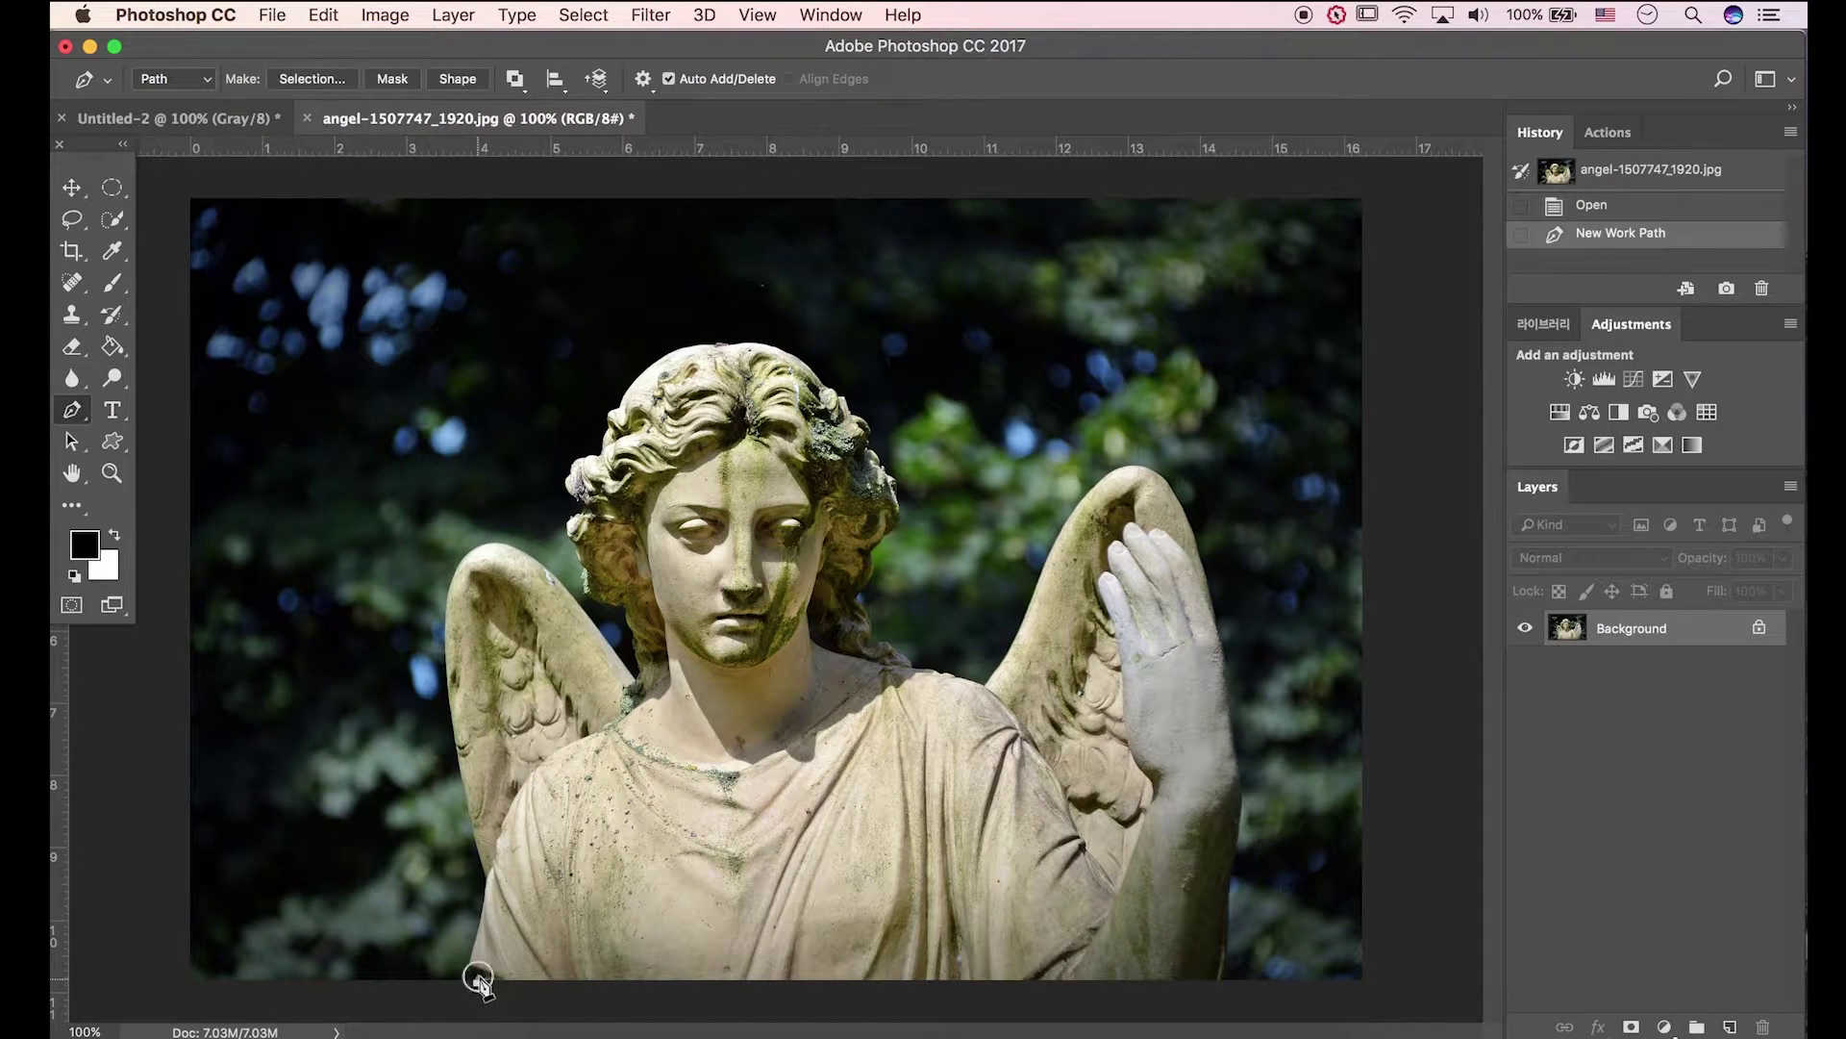
{"action": "left_click", "coordinate": [477, 945]}
{"action": "left_click", "coordinate": [477, 919]}
{"action": "left_click", "coordinate": [478, 892]}
{"action": "left_click", "coordinate": [485, 870]}
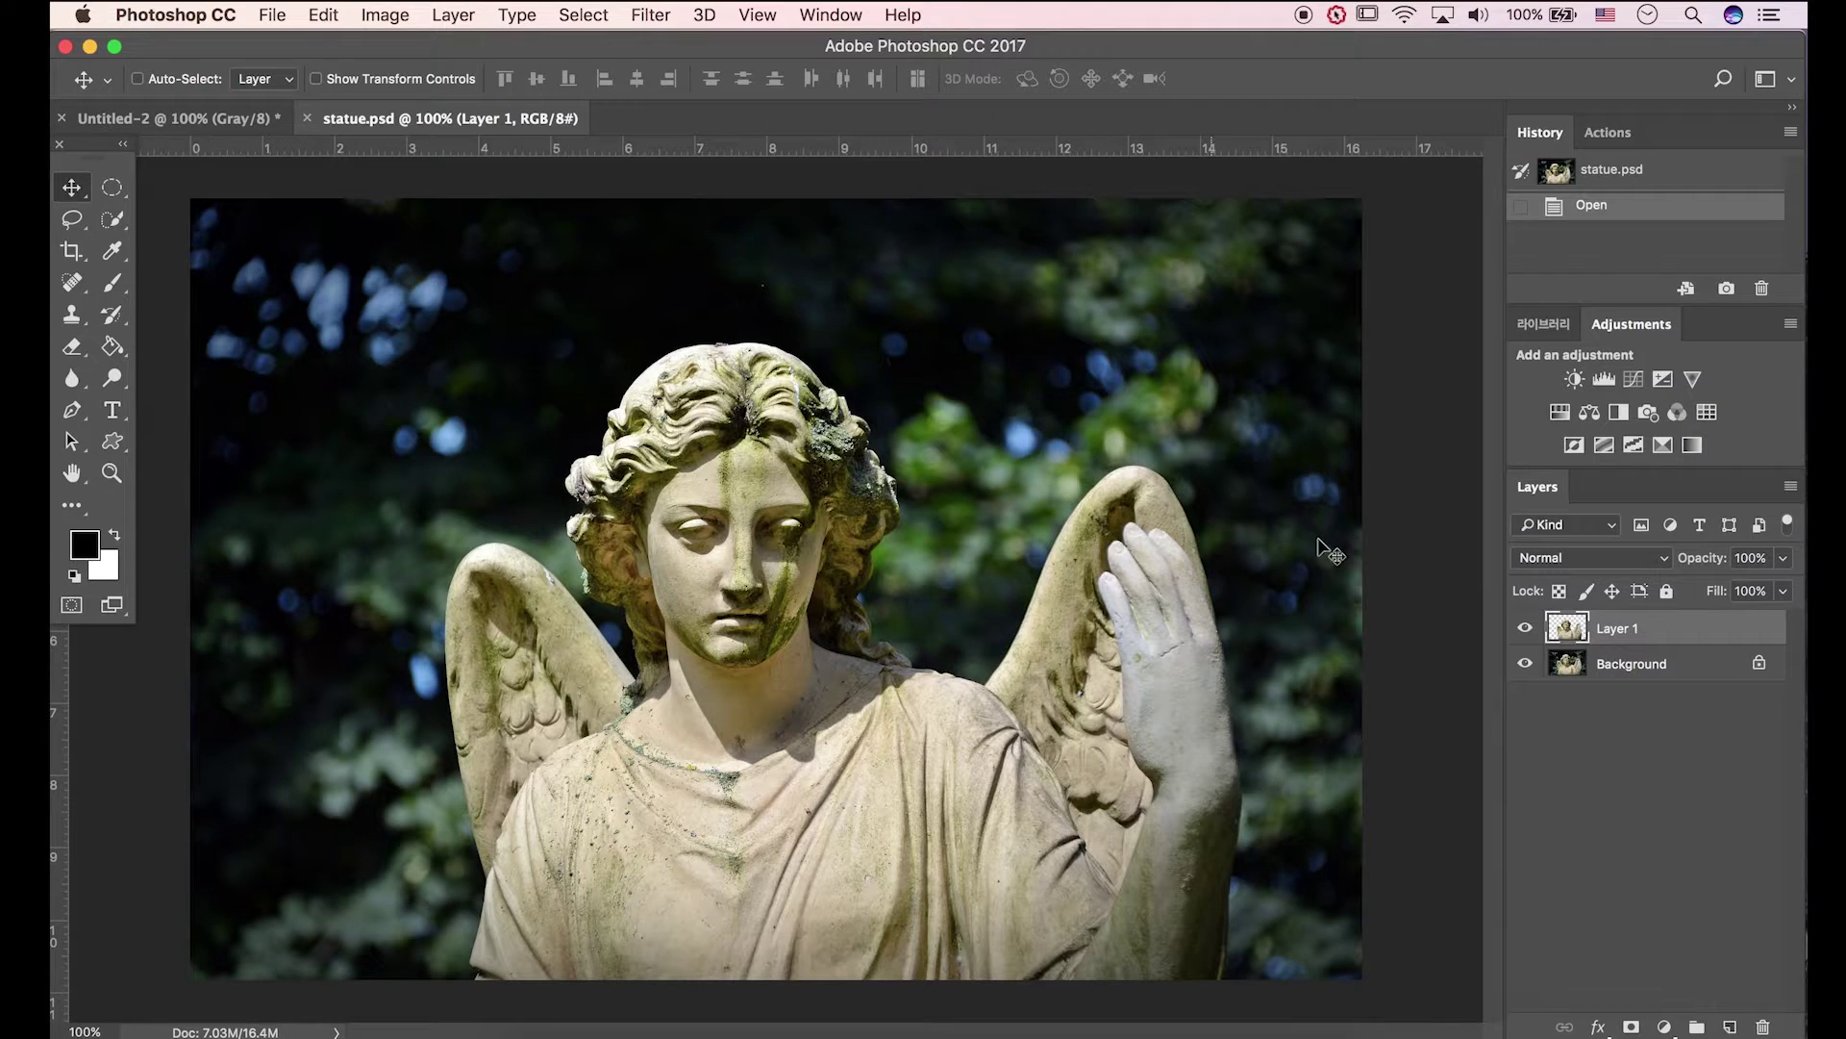
- Drag the cut-out statue into Untitled-2, nudge it into place, and stack it below Artwork 3
{"action": "left_click", "coordinate": [1524, 663]}
{"action": "left_click", "coordinate": [1523, 663]}
{"action": "left_click_drag", "start_coordinate": [774, 582], "coordinate": [250, 135]}
{"action": "left_click_drag", "start_coordinate": [865, 630], "coordinate": [785, 628]}
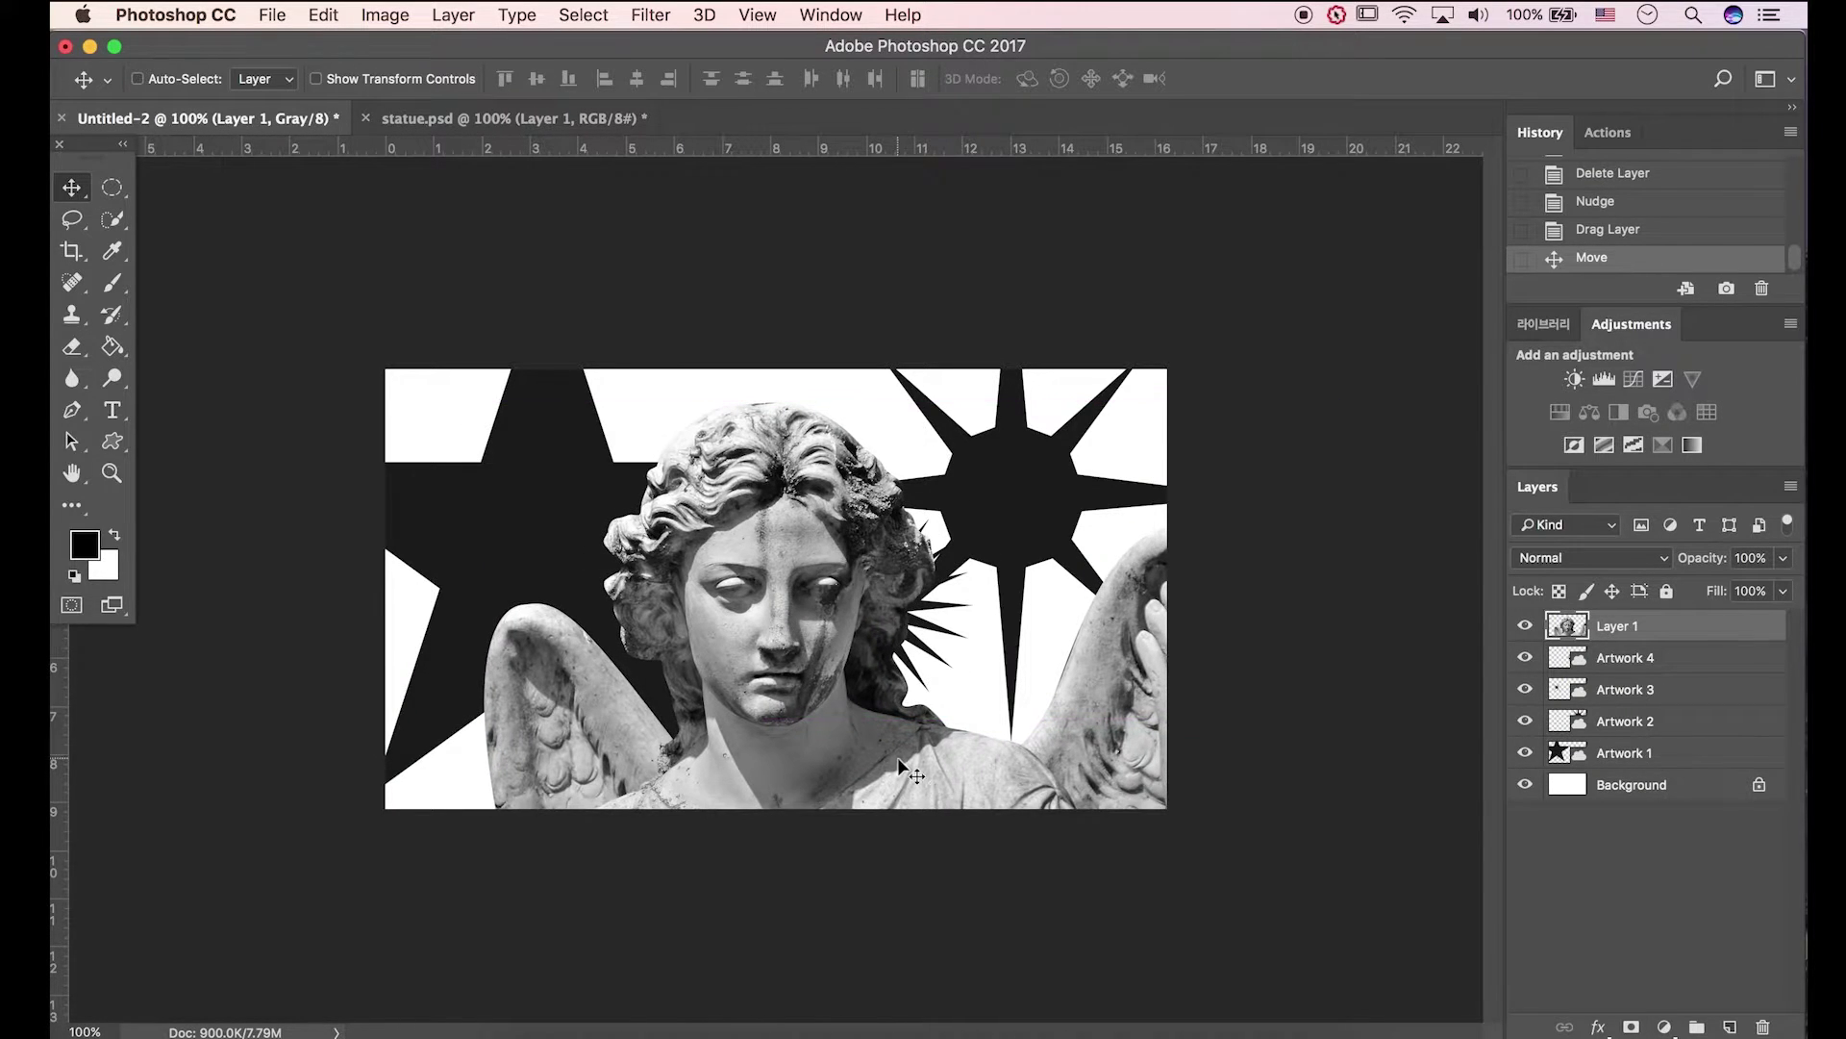
{"action": "left_click_drag", "start_coordinate": [889, 739], "coordinate": [900, 743]}
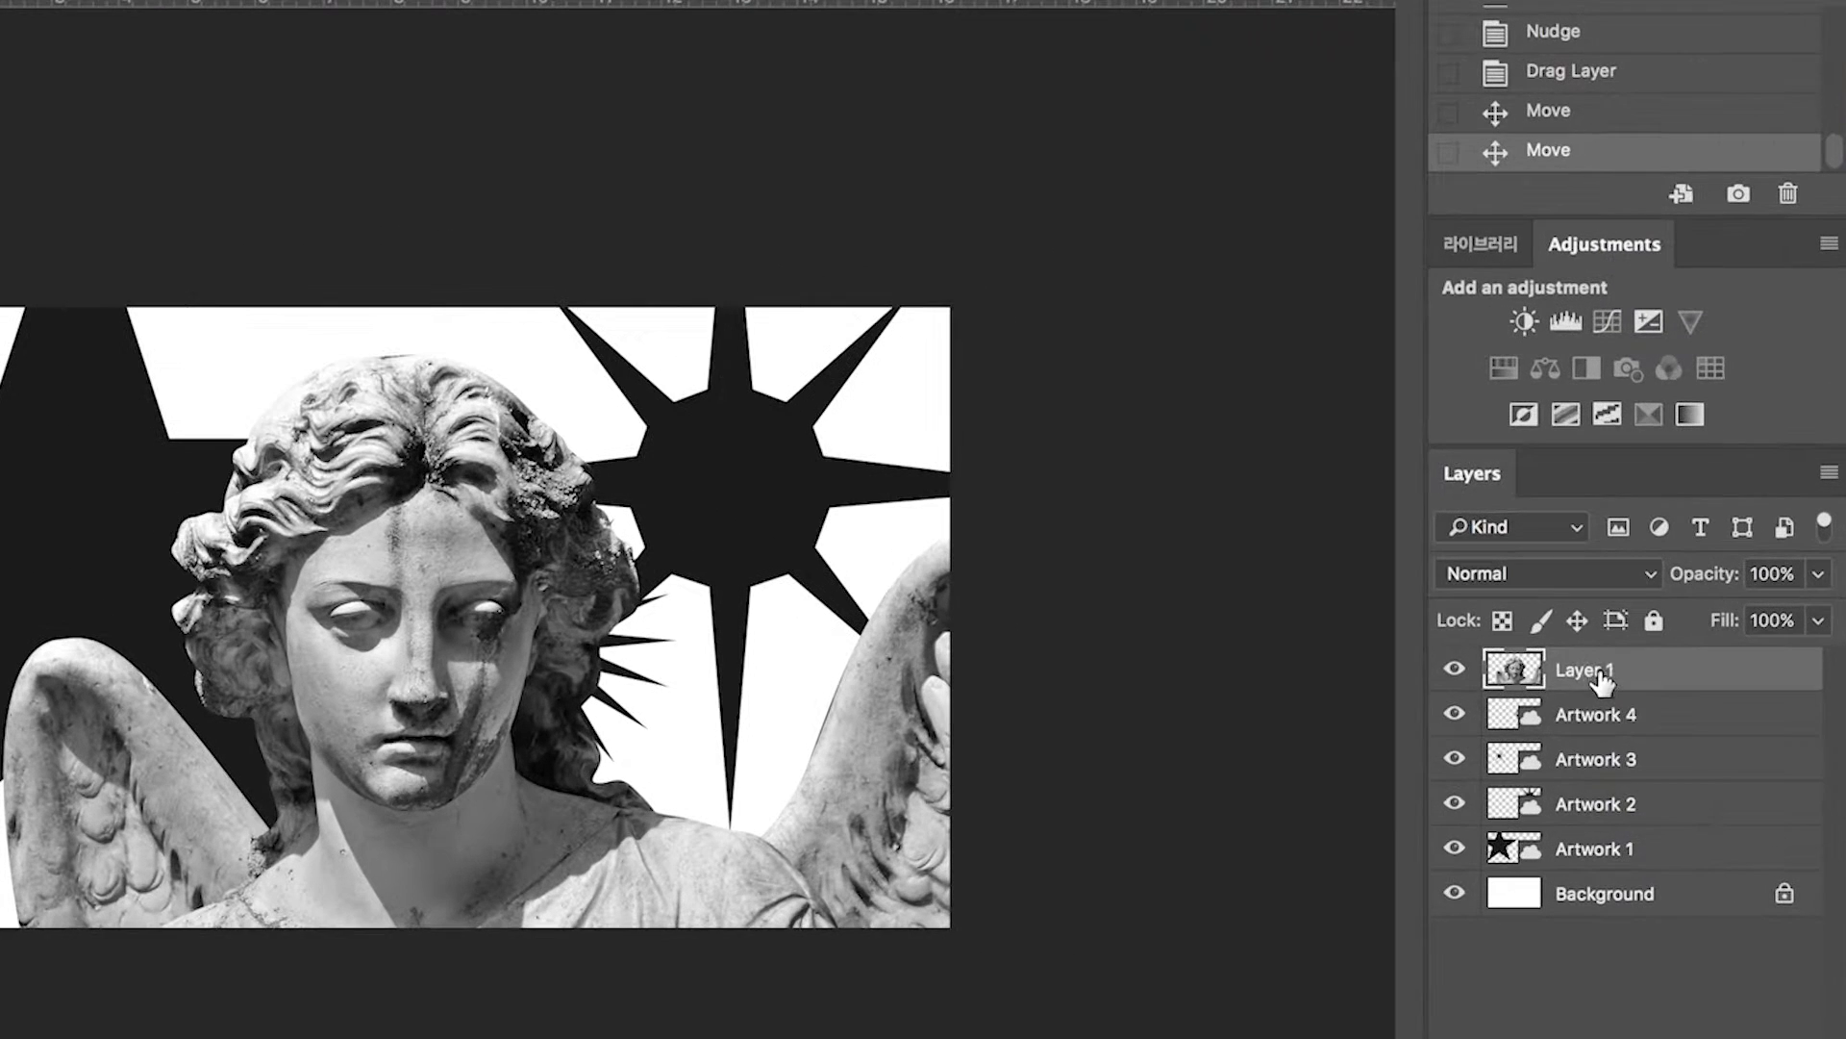
{"action": "left_click_drag", "start_coordinate": [1613, 628], "coordinate": [1622, 709]}
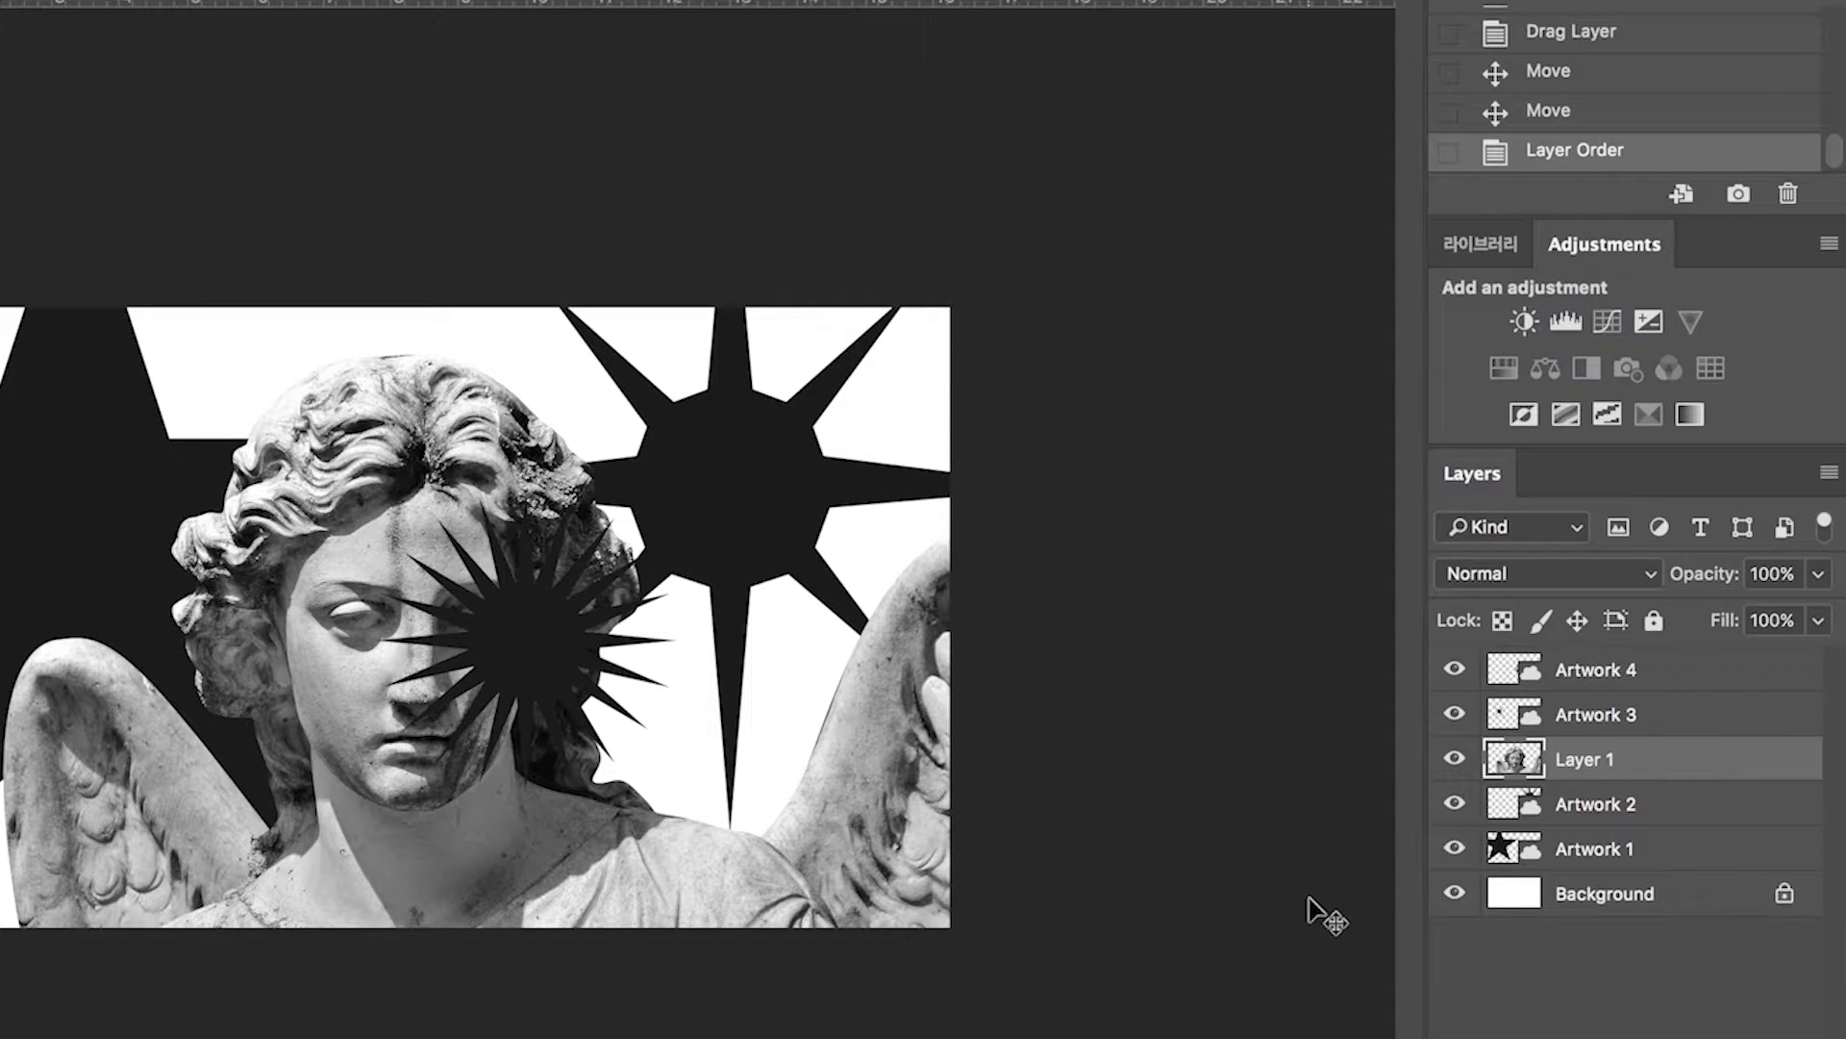
- Add a Curves 1 adjustment with an S-curve that brightens highlights and darkens shadows
{"action": "left_click", "coordinate": [1604, 327]}
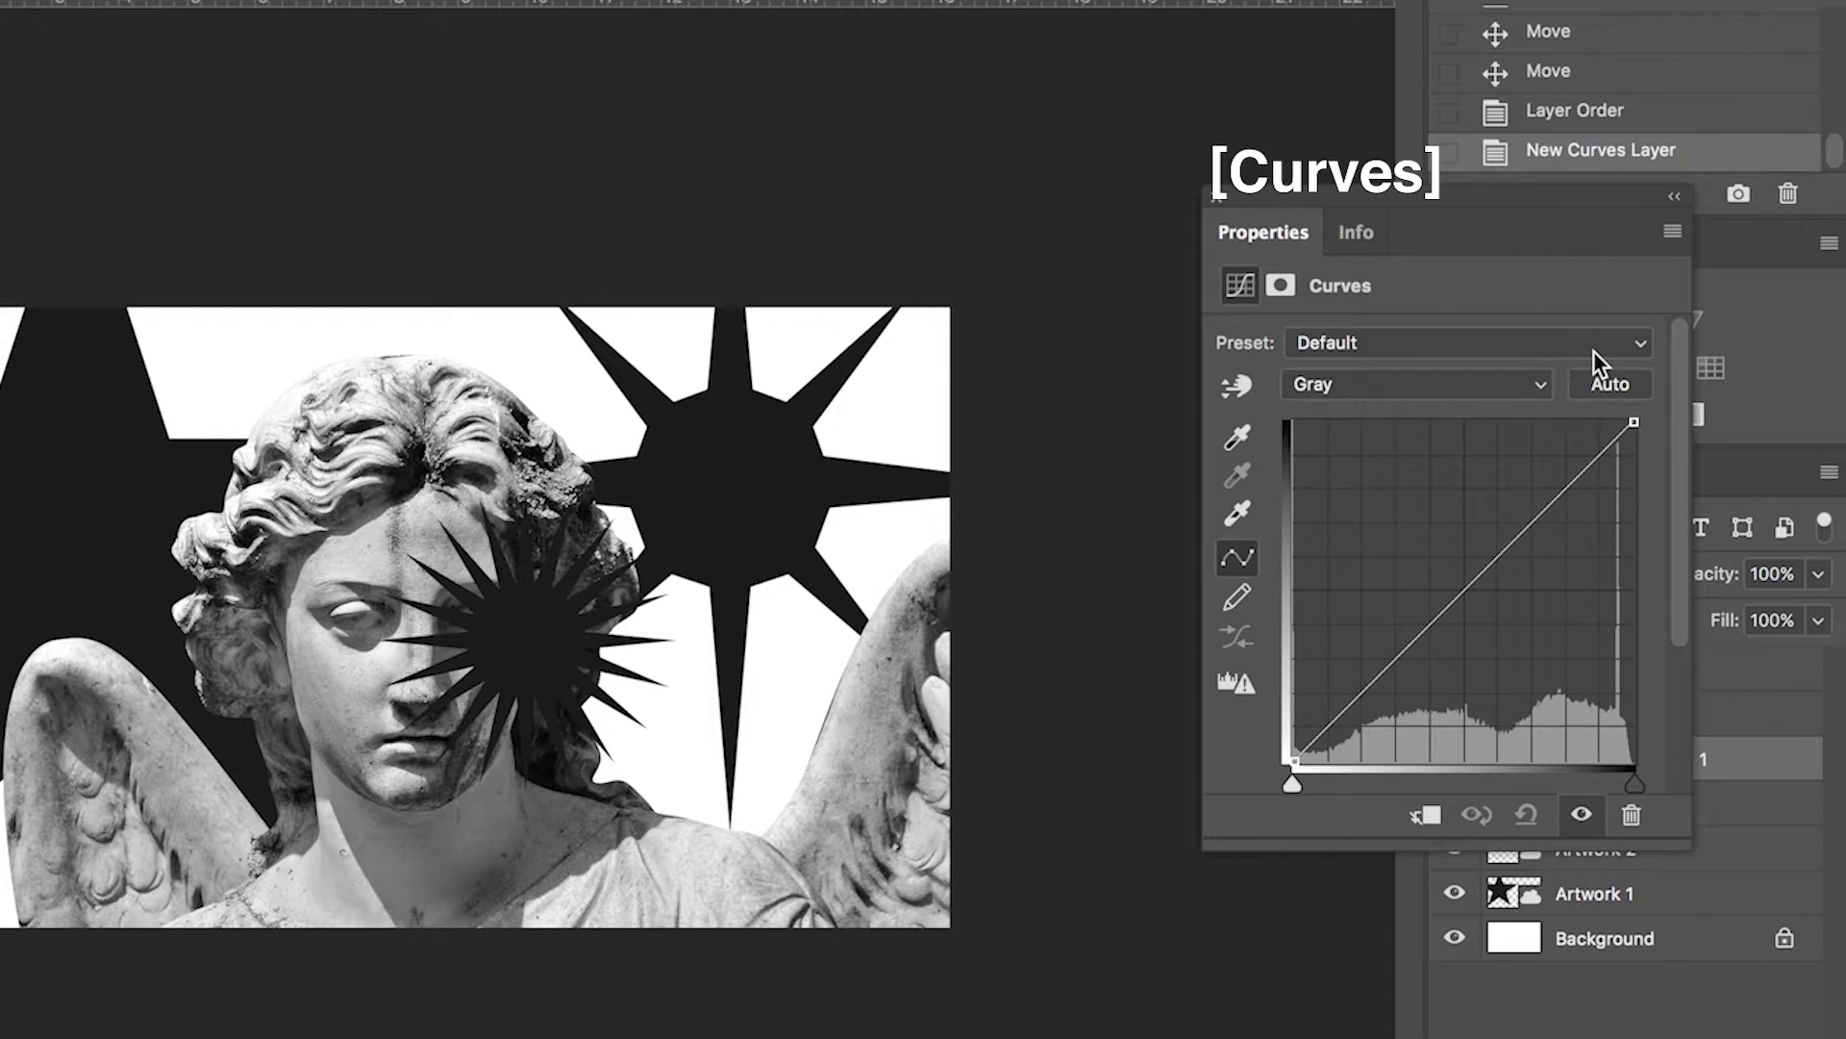
{"action": "left_click_drag", "start_coordinate": [1583, 472], "coordinate": [1556, 450]}
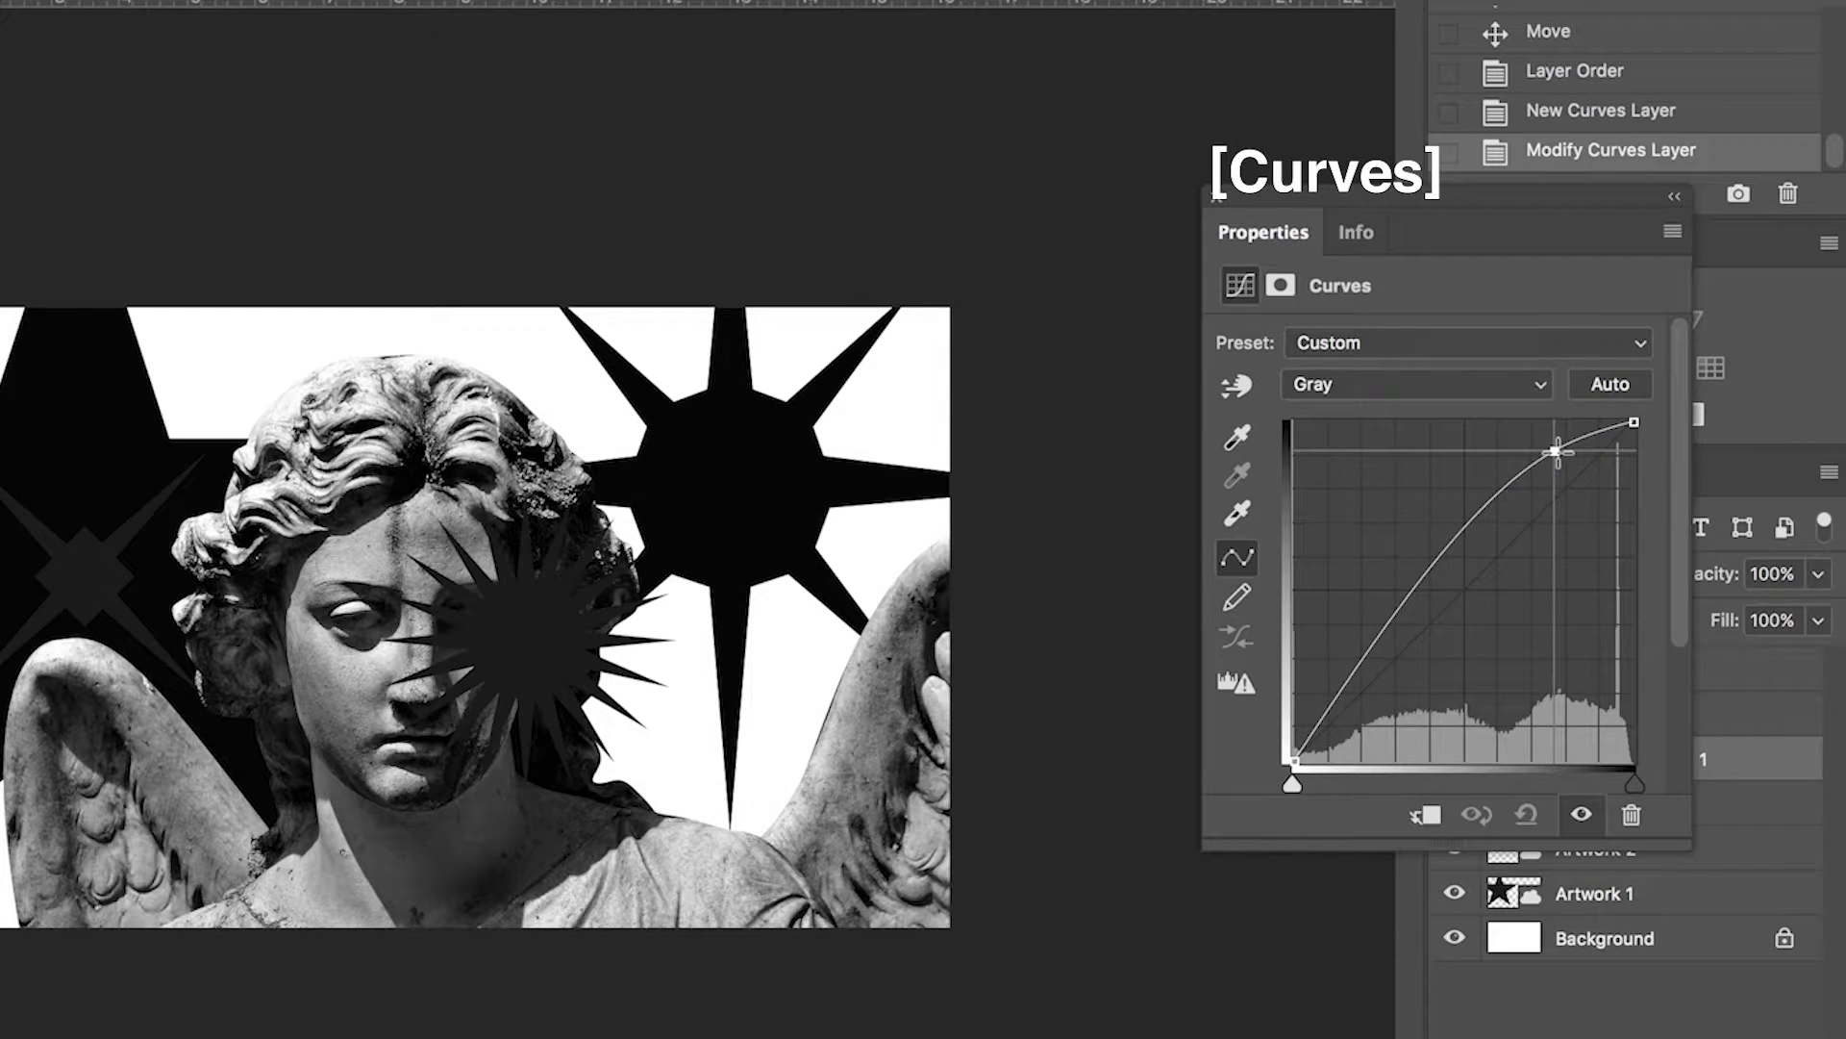
{"action": "left_click_drag", "start_coordinate": [1410, 651], "coordinate": [1426, 681]}
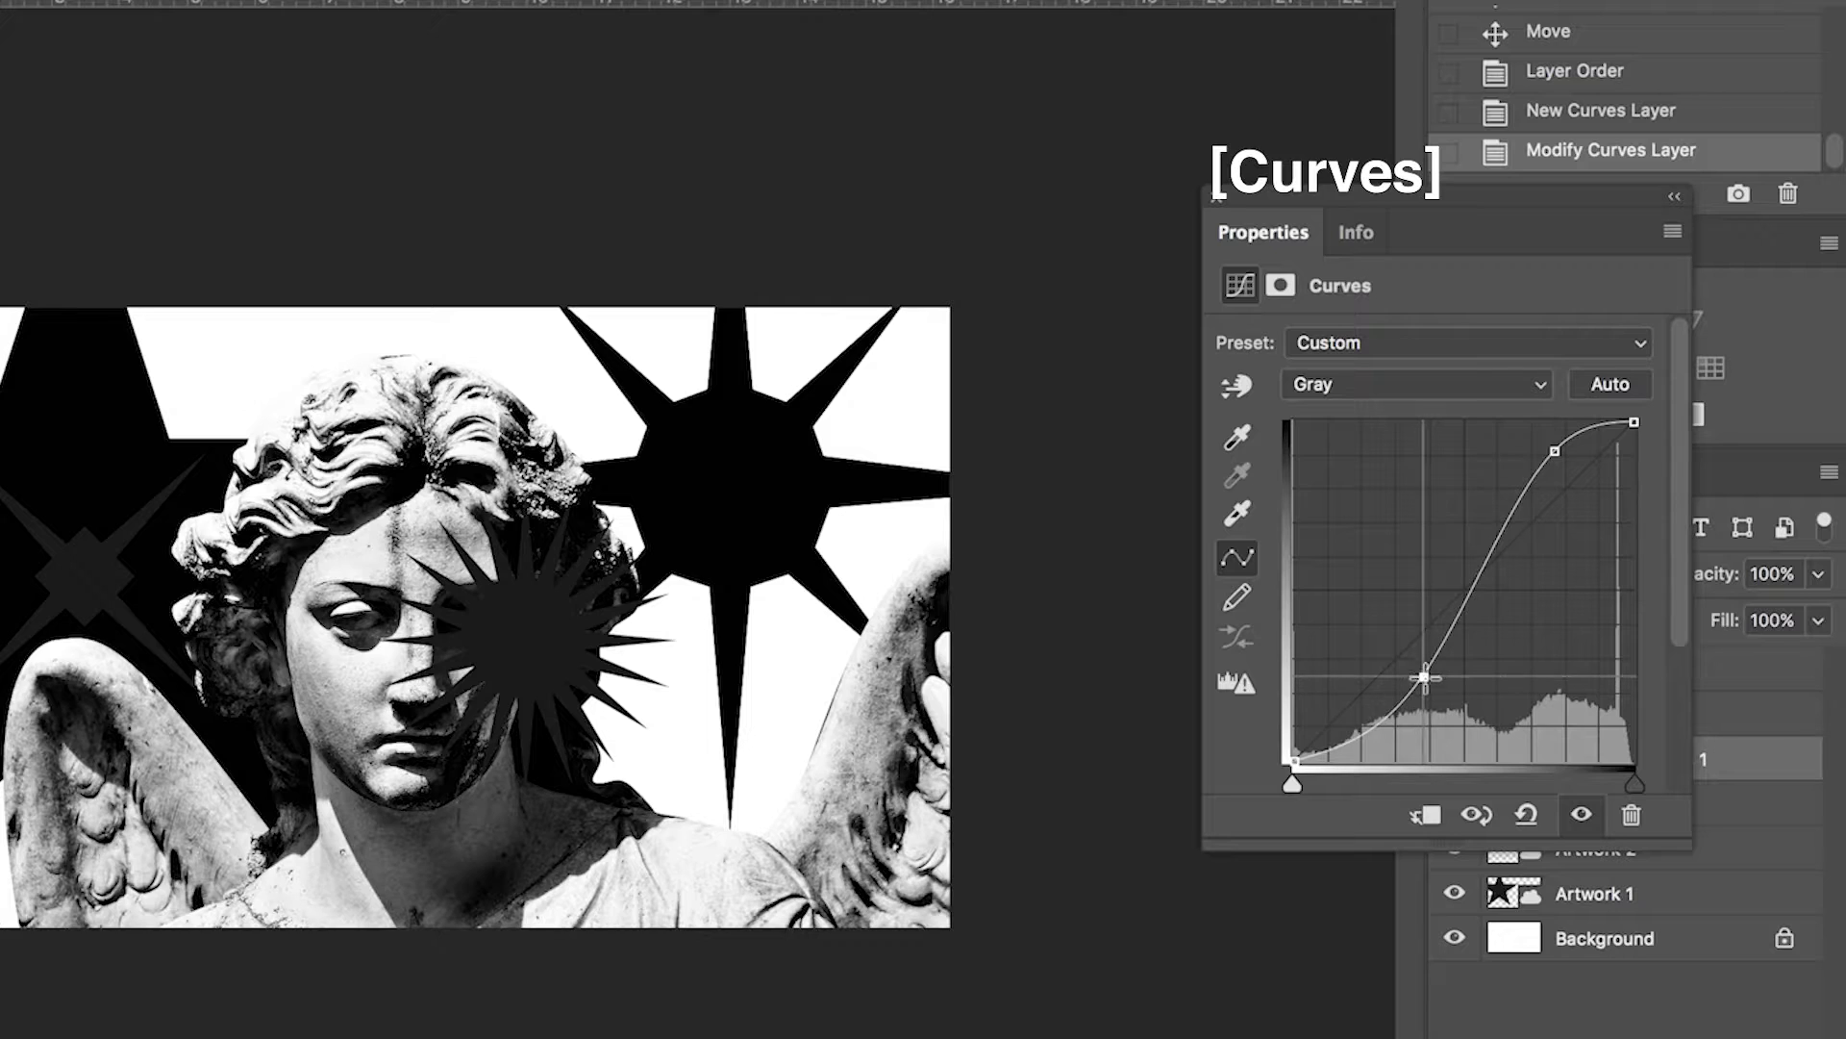
{"action": "left_click", "coordinate": [1209, 197]}
- Compare the statue with Curves 1 off and on, leave it on, and select Layer 1
{"action": "left_click", "coordinate": [1455, 759]}
{"action": "left_click", "coordinate": [1455, 759]}
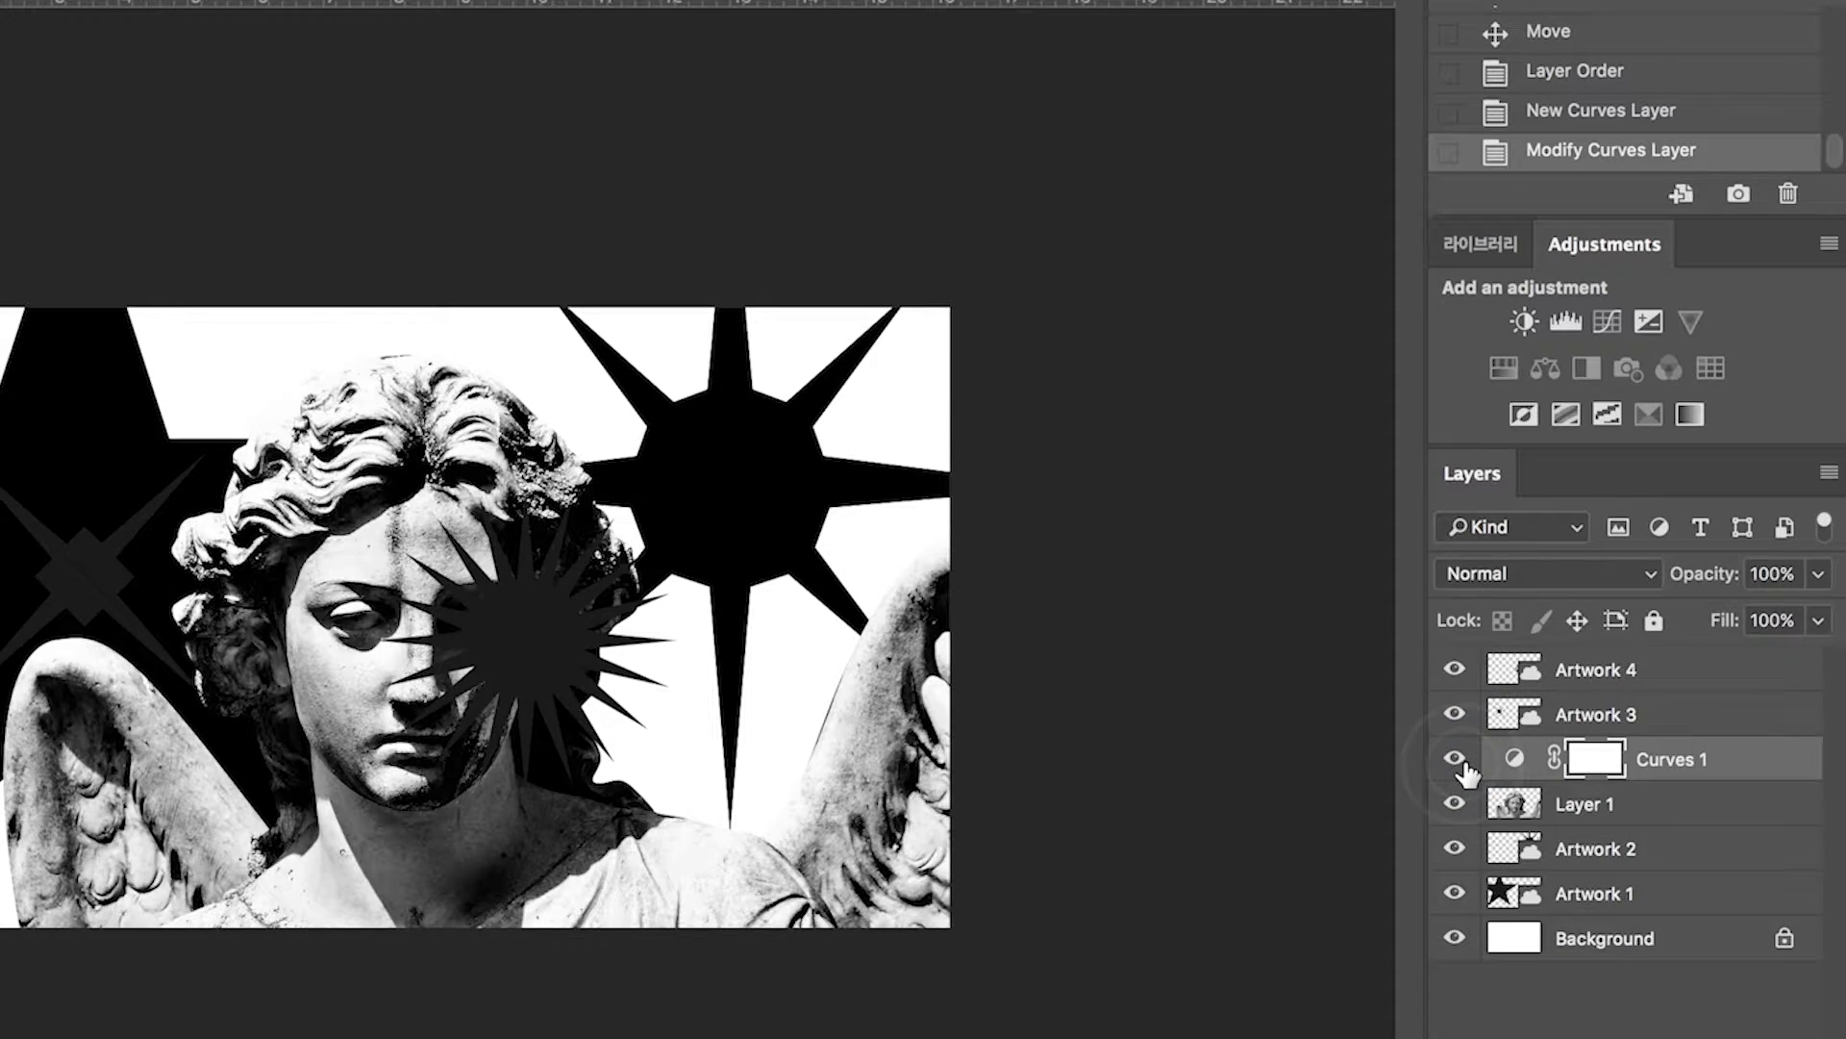
{"action": "left_click", "coordinate": [1463, 761]}
{"action": "left_click", "coordinate": [1463, 762]}
{"action": "left_click", "coordinate": [1463, 762]}
{"action": "left_click", "coordinate": [1463, 762]}
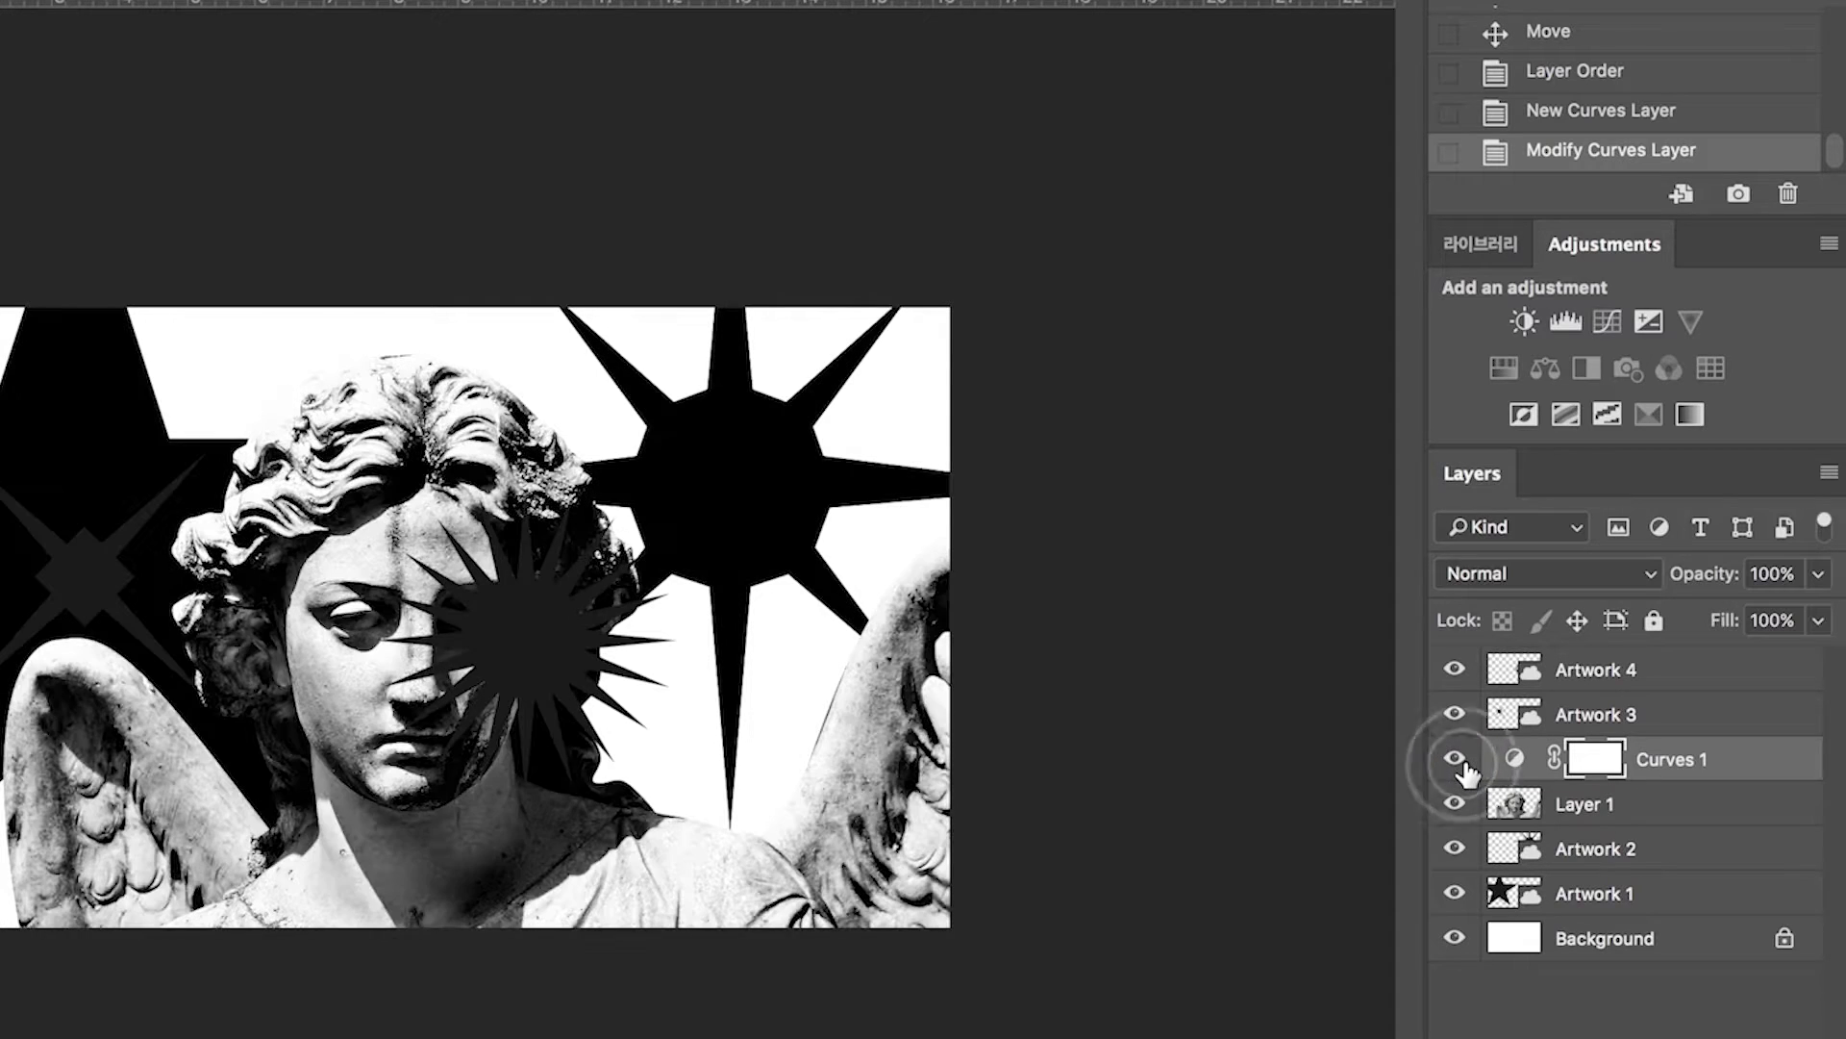
{"action": "left_click", "coordinate": [1463, 762]}
{"action": "left_click", "coordinate": [1463, 761]}
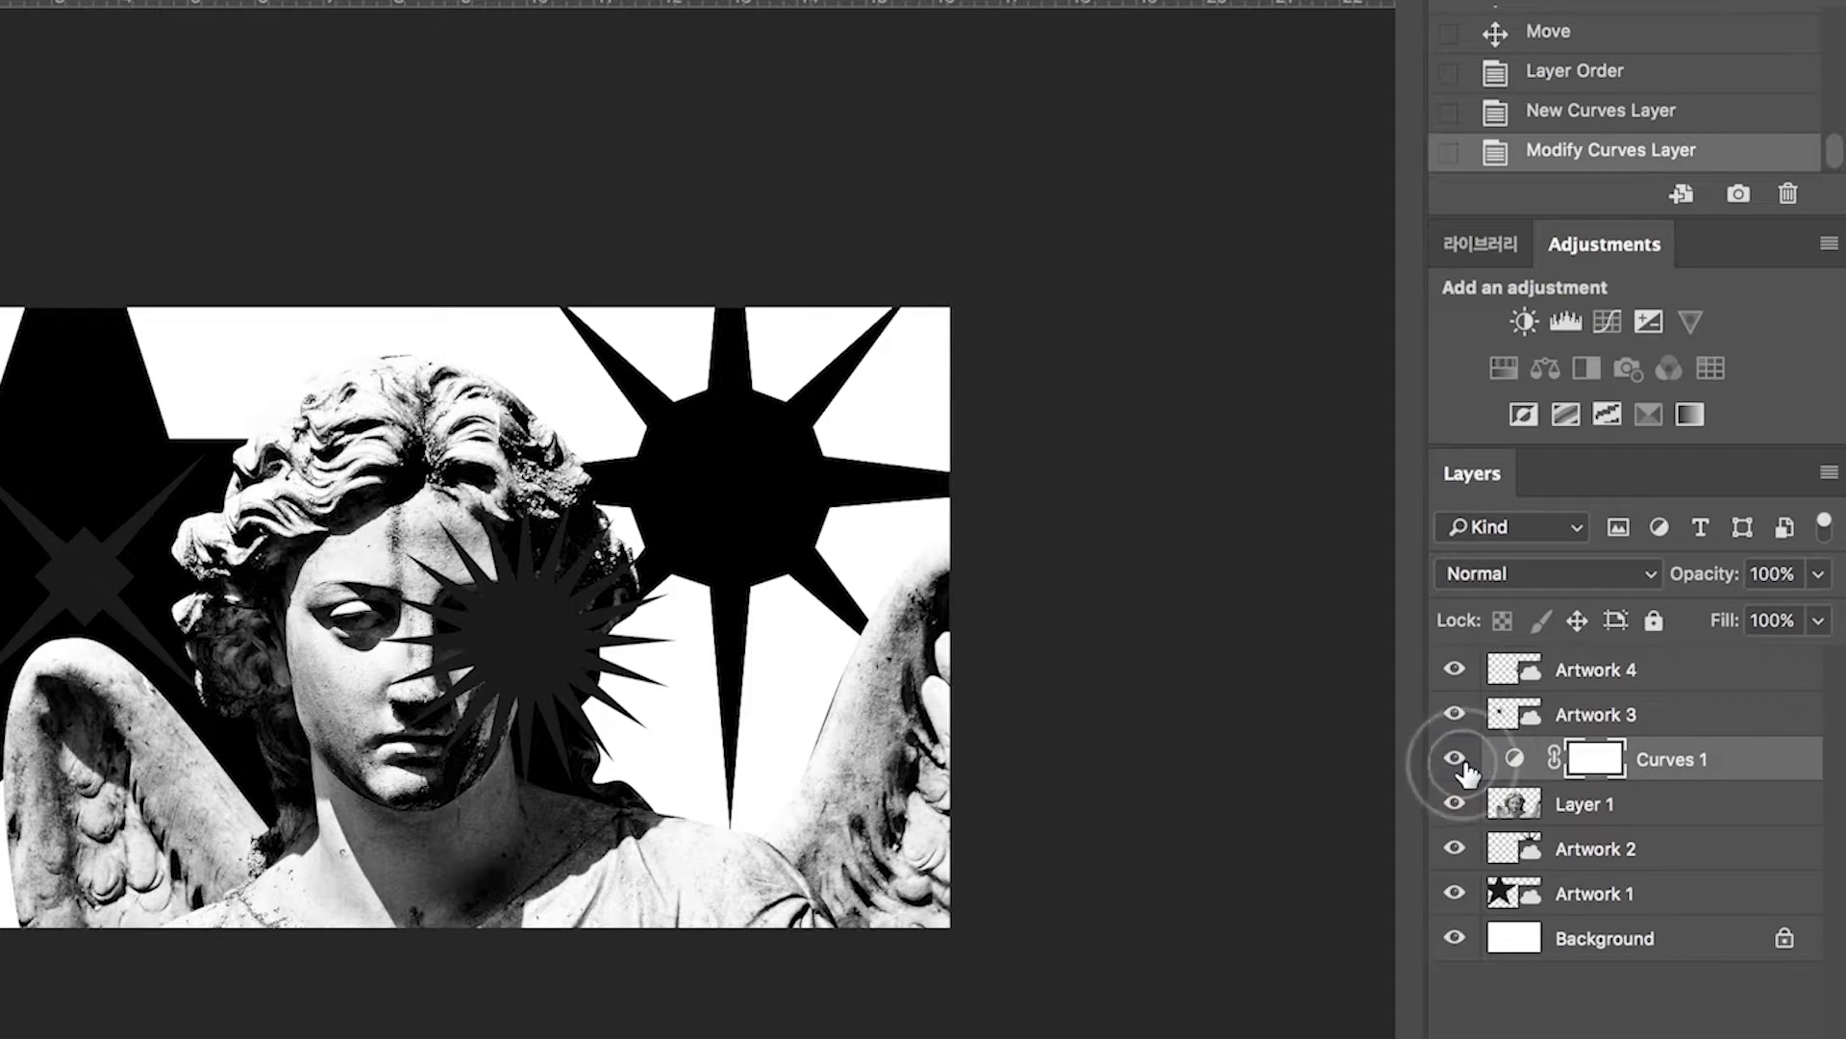
{"action": "left_click", "coordinate": [1614, 817]}
- Add a Gradient Overlay to Artwork 1 using the Black, White gradient preset
{"action": "left_click", "coordinate": [1628, 896]}
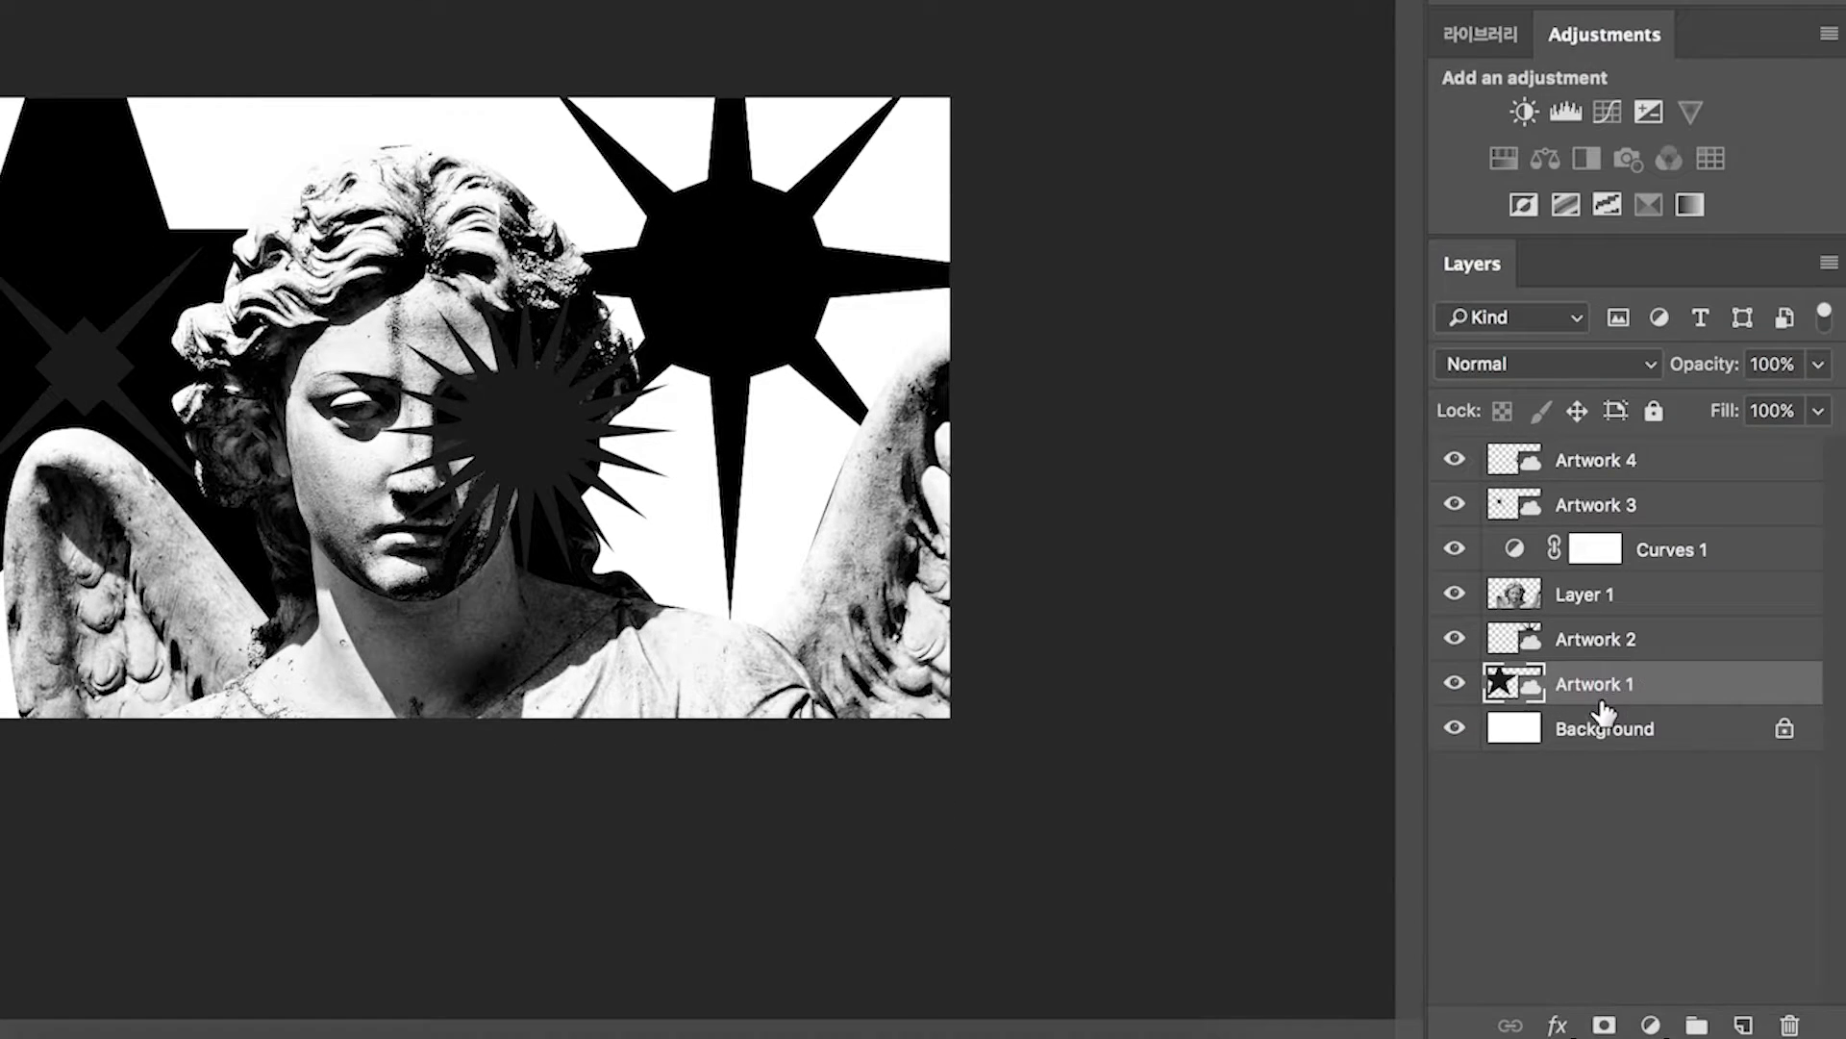
{"action": "left_click", "coordinate": [1557, 1024]}
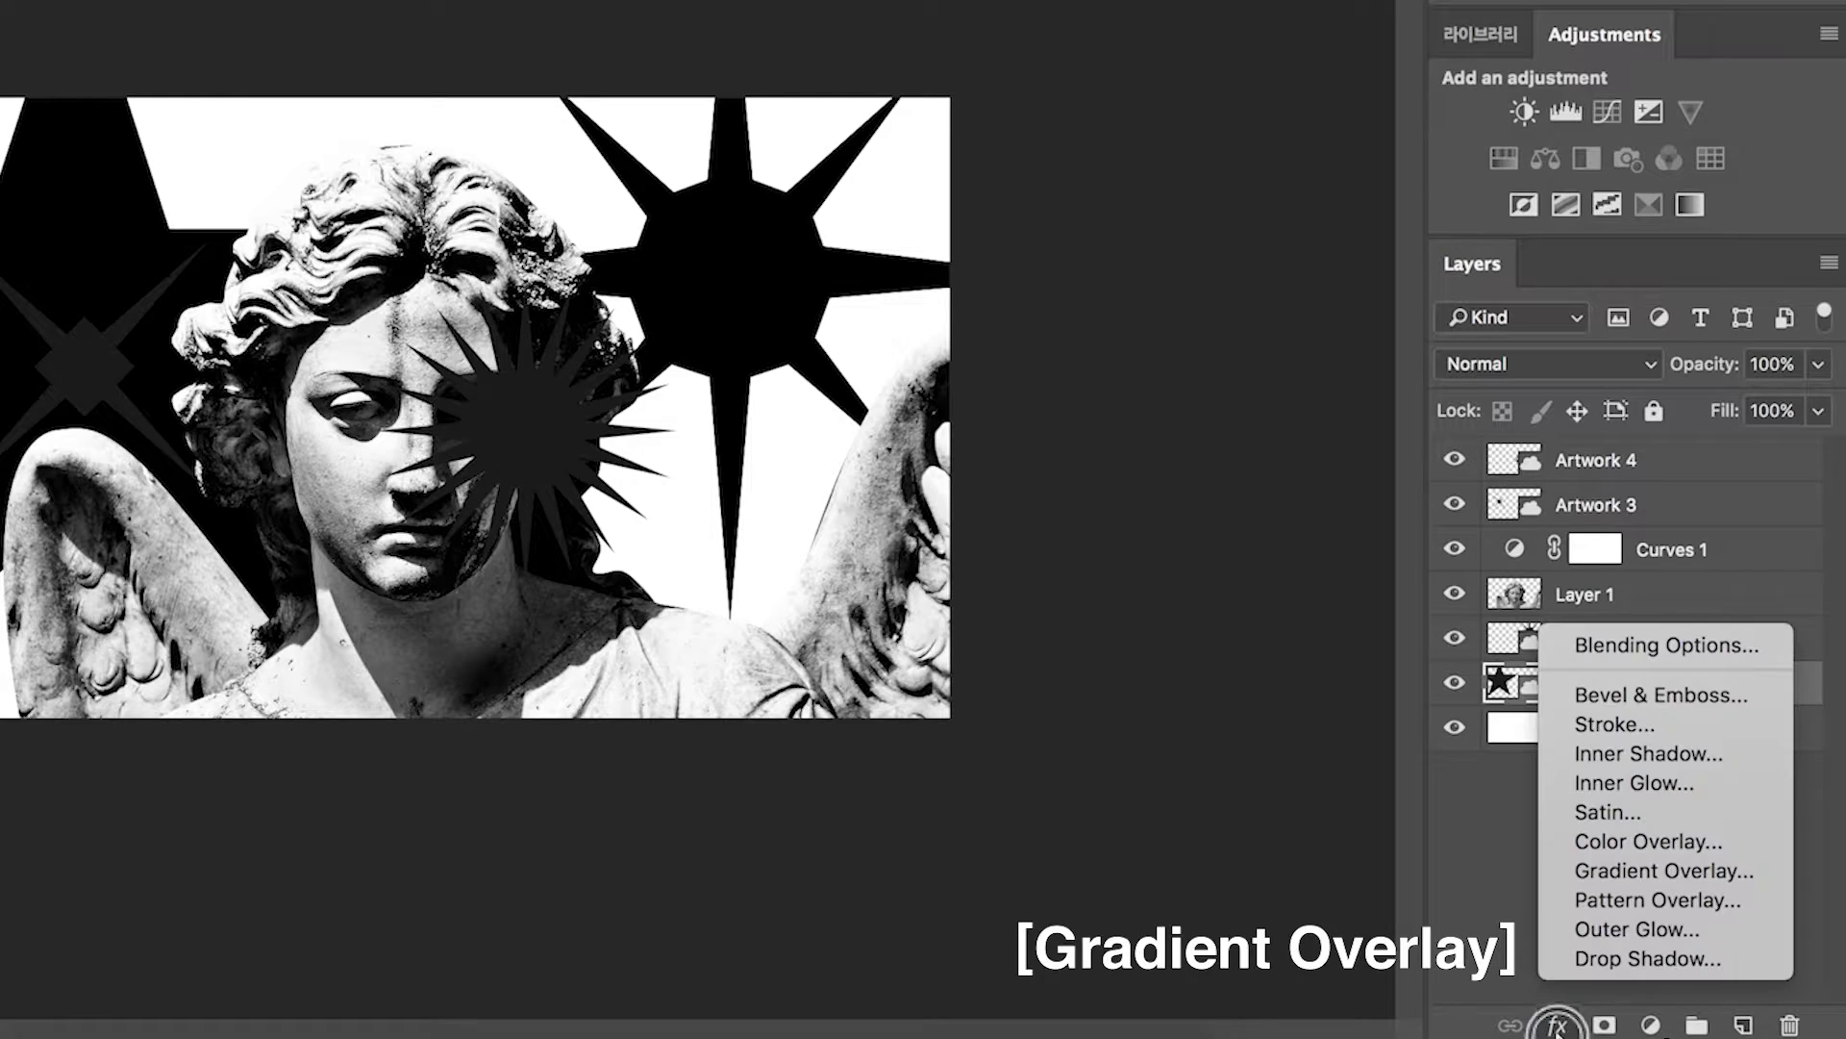
{"action": "left_click", "coordinate": [1610, 875]}
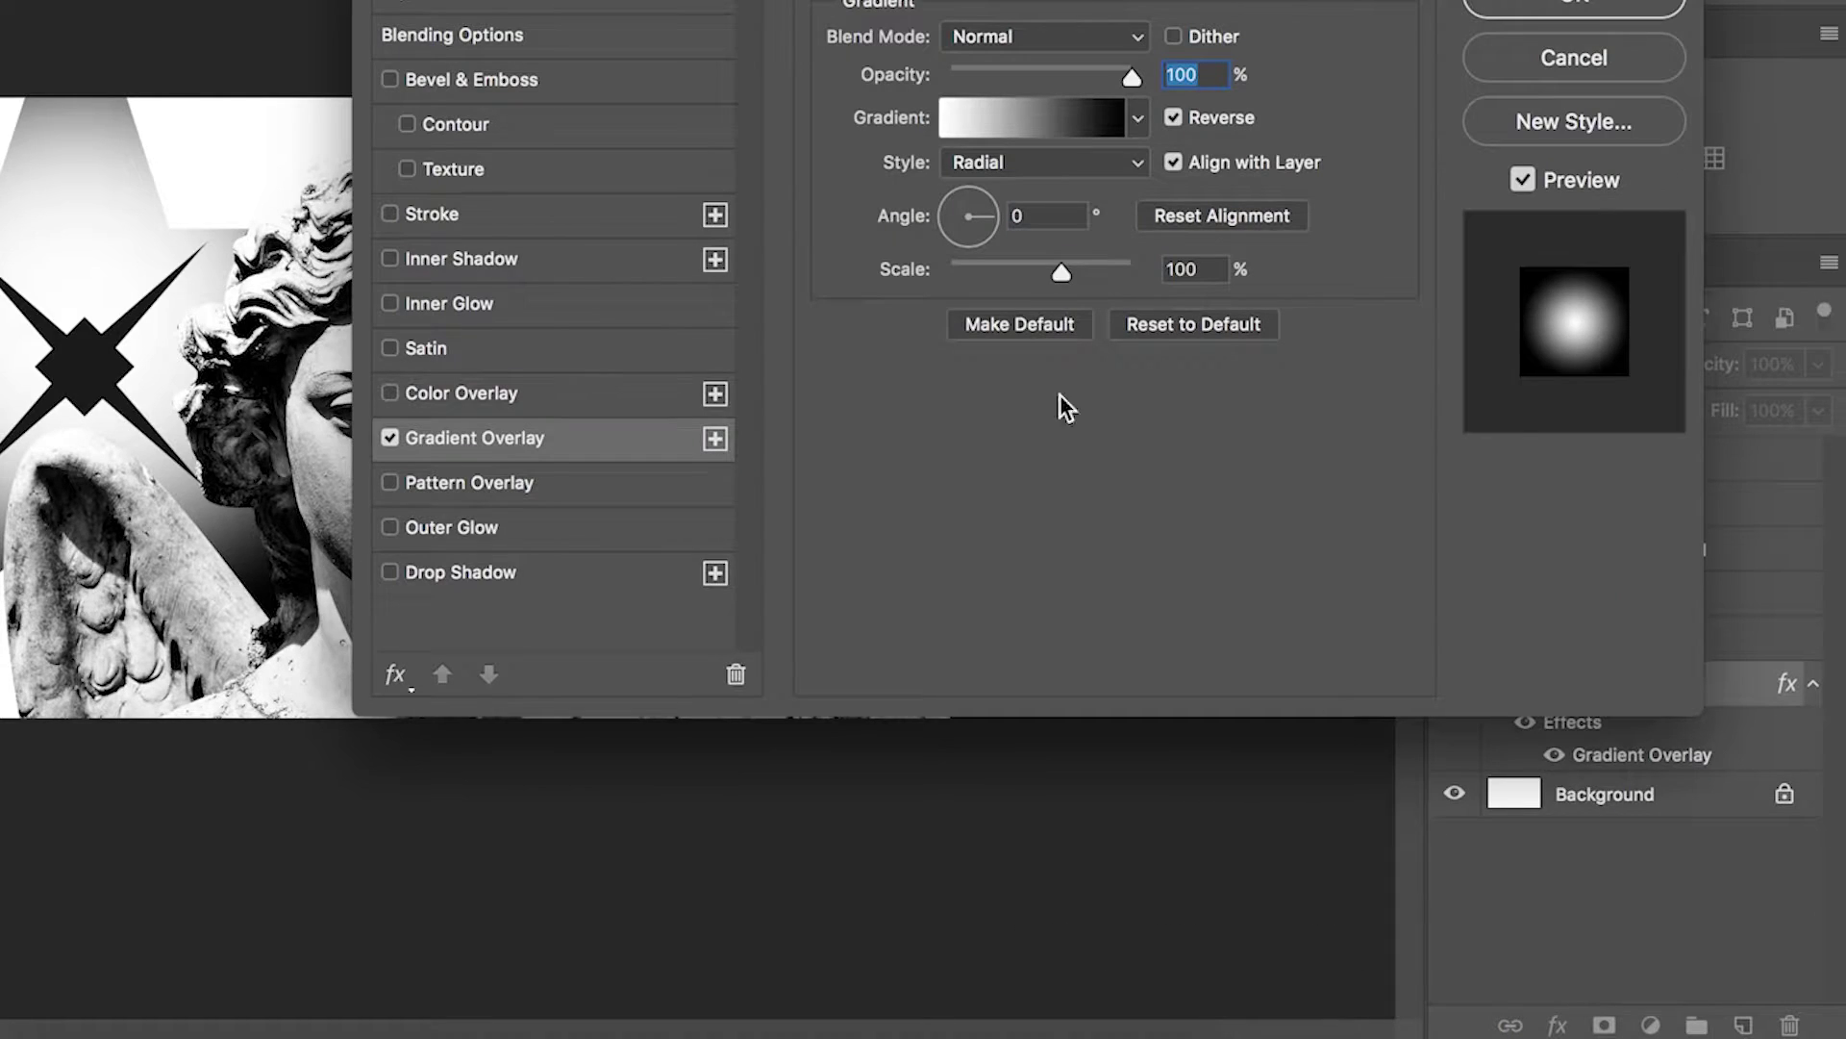
{"action": "left_click_drag", "start_coordinate": [939, 0], "coordinate": [1049, 56]}
{"action": "left_click", "coordinate": [1180, 242]}
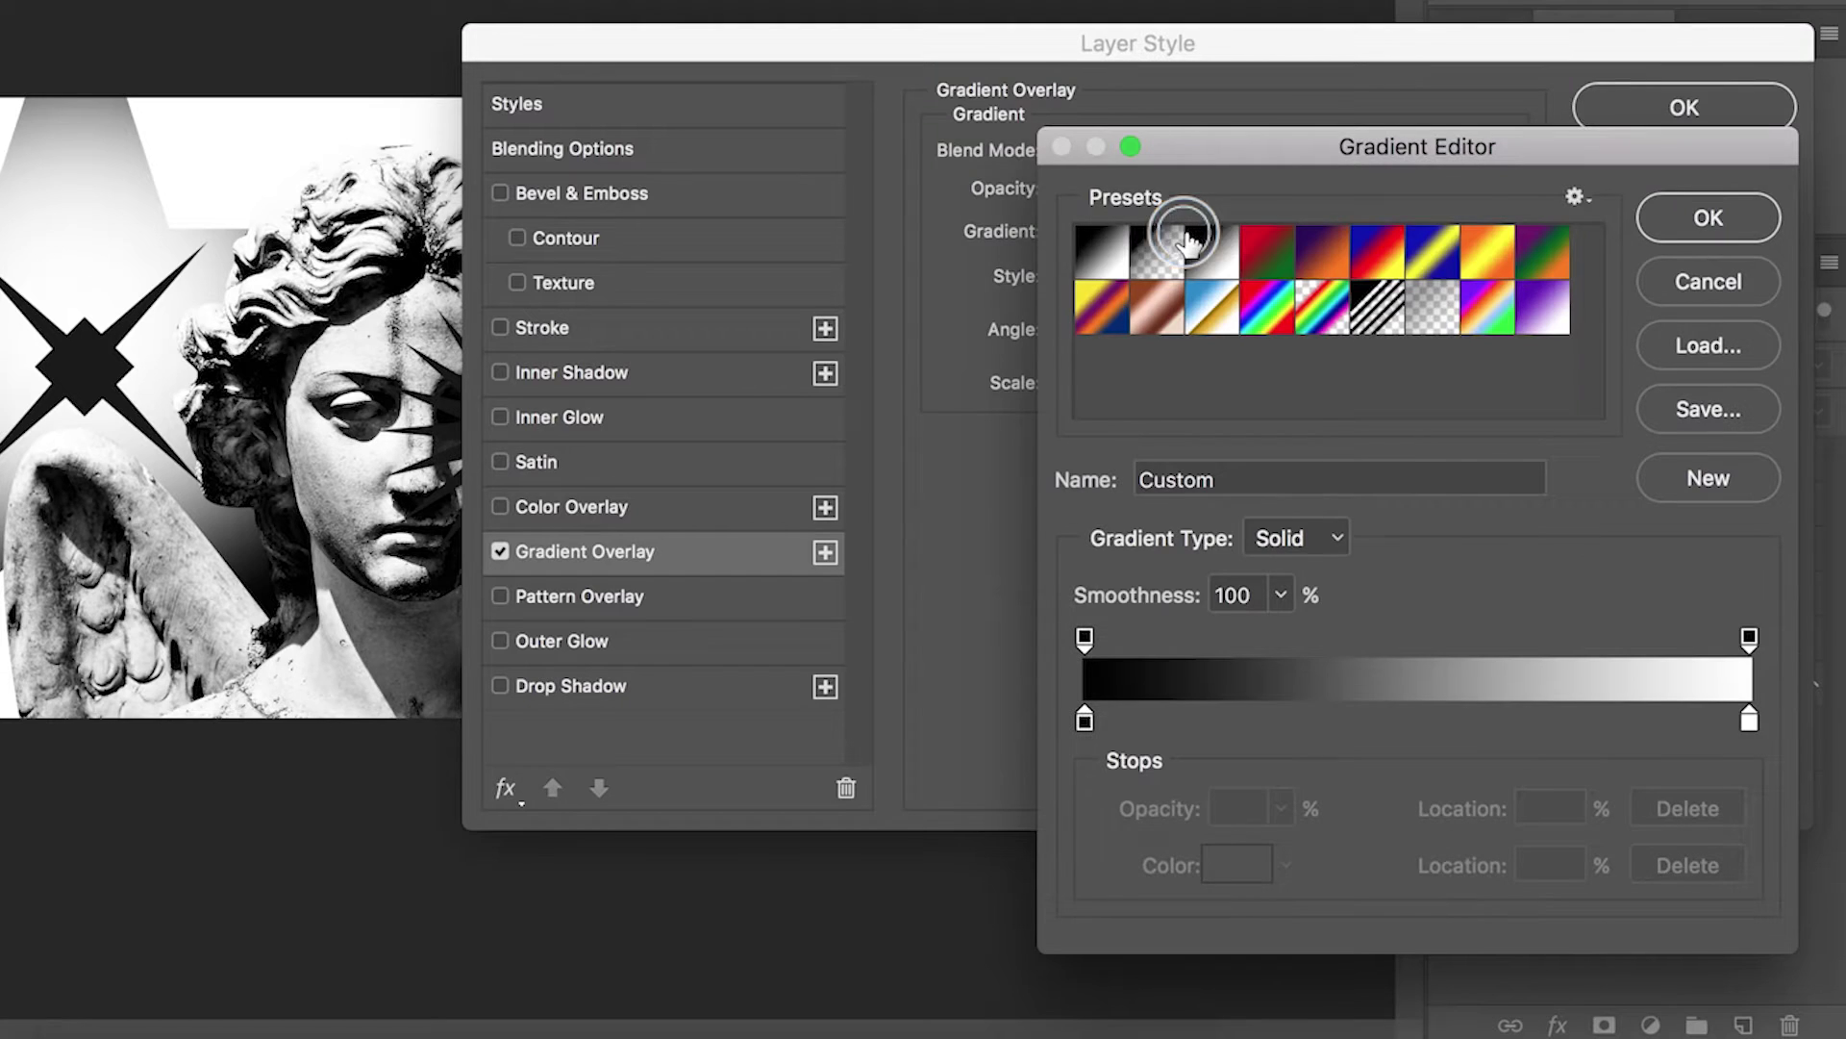
{"action": "left_click", "coordinate": [1209, 272]}
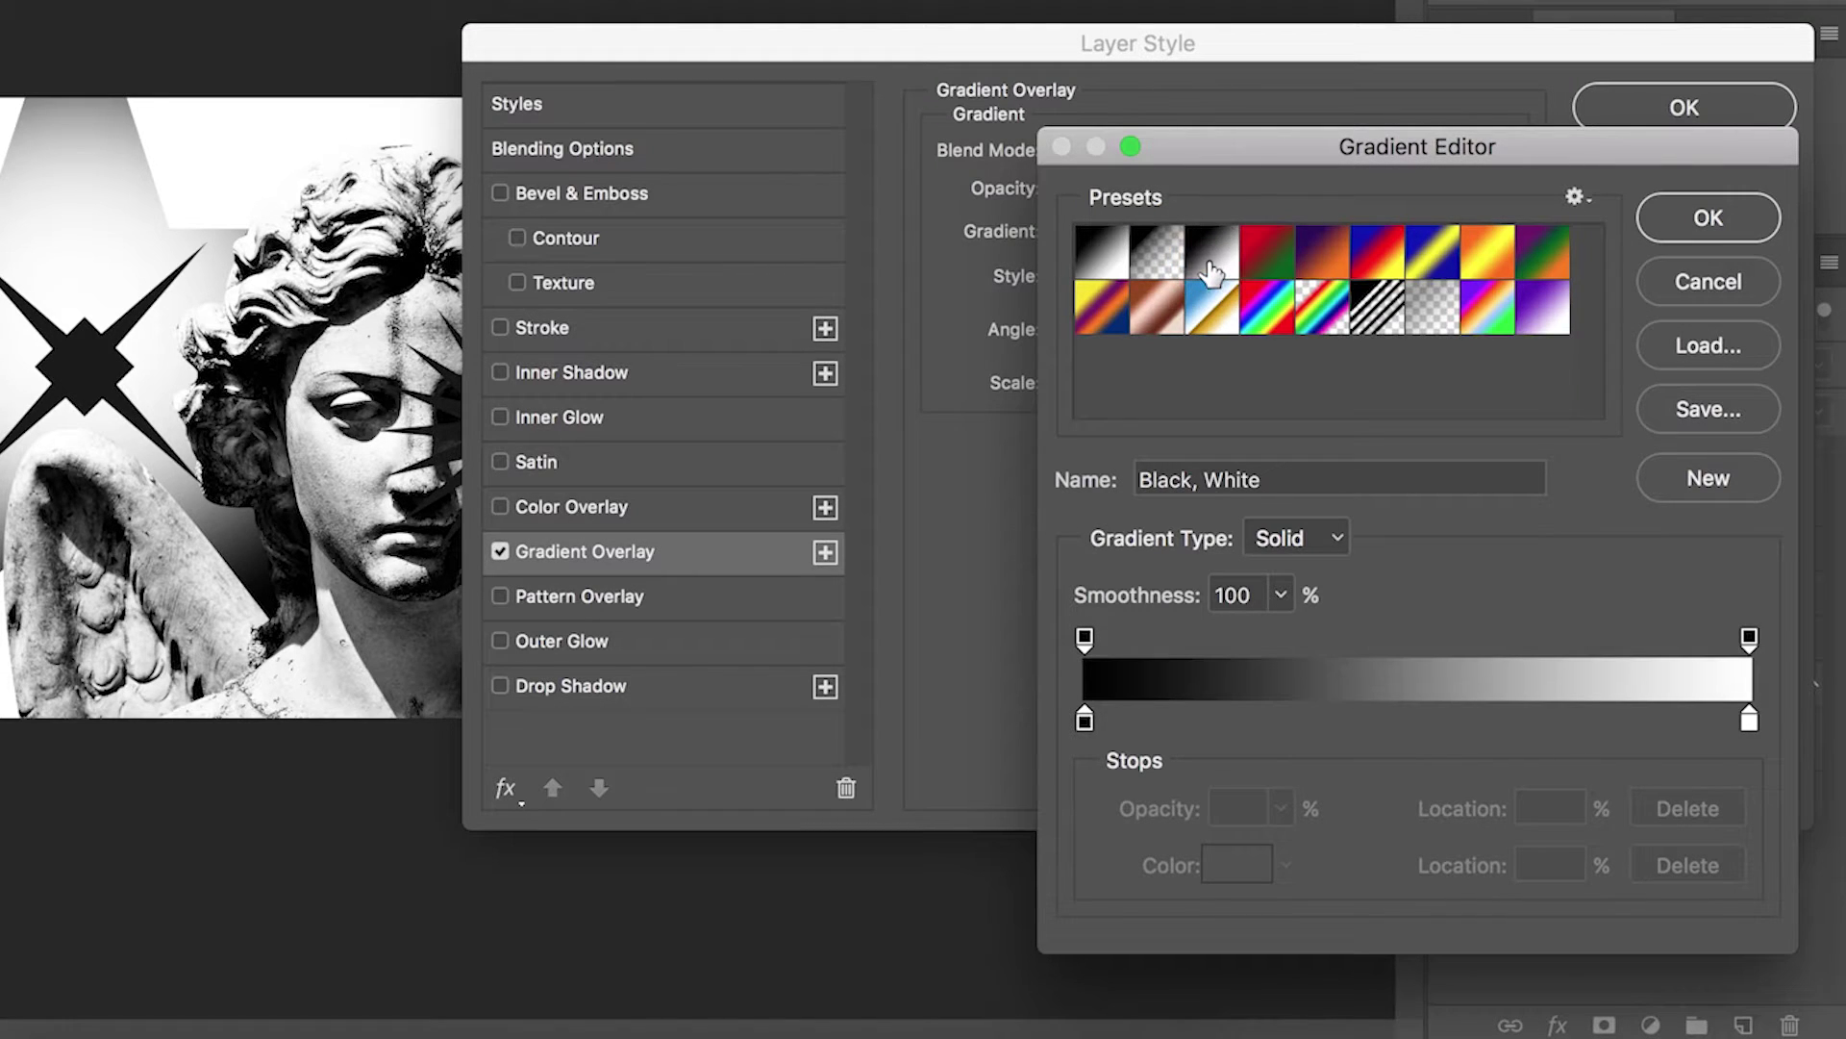
{"action": "left_click", "coordinate": [1097, 717]}
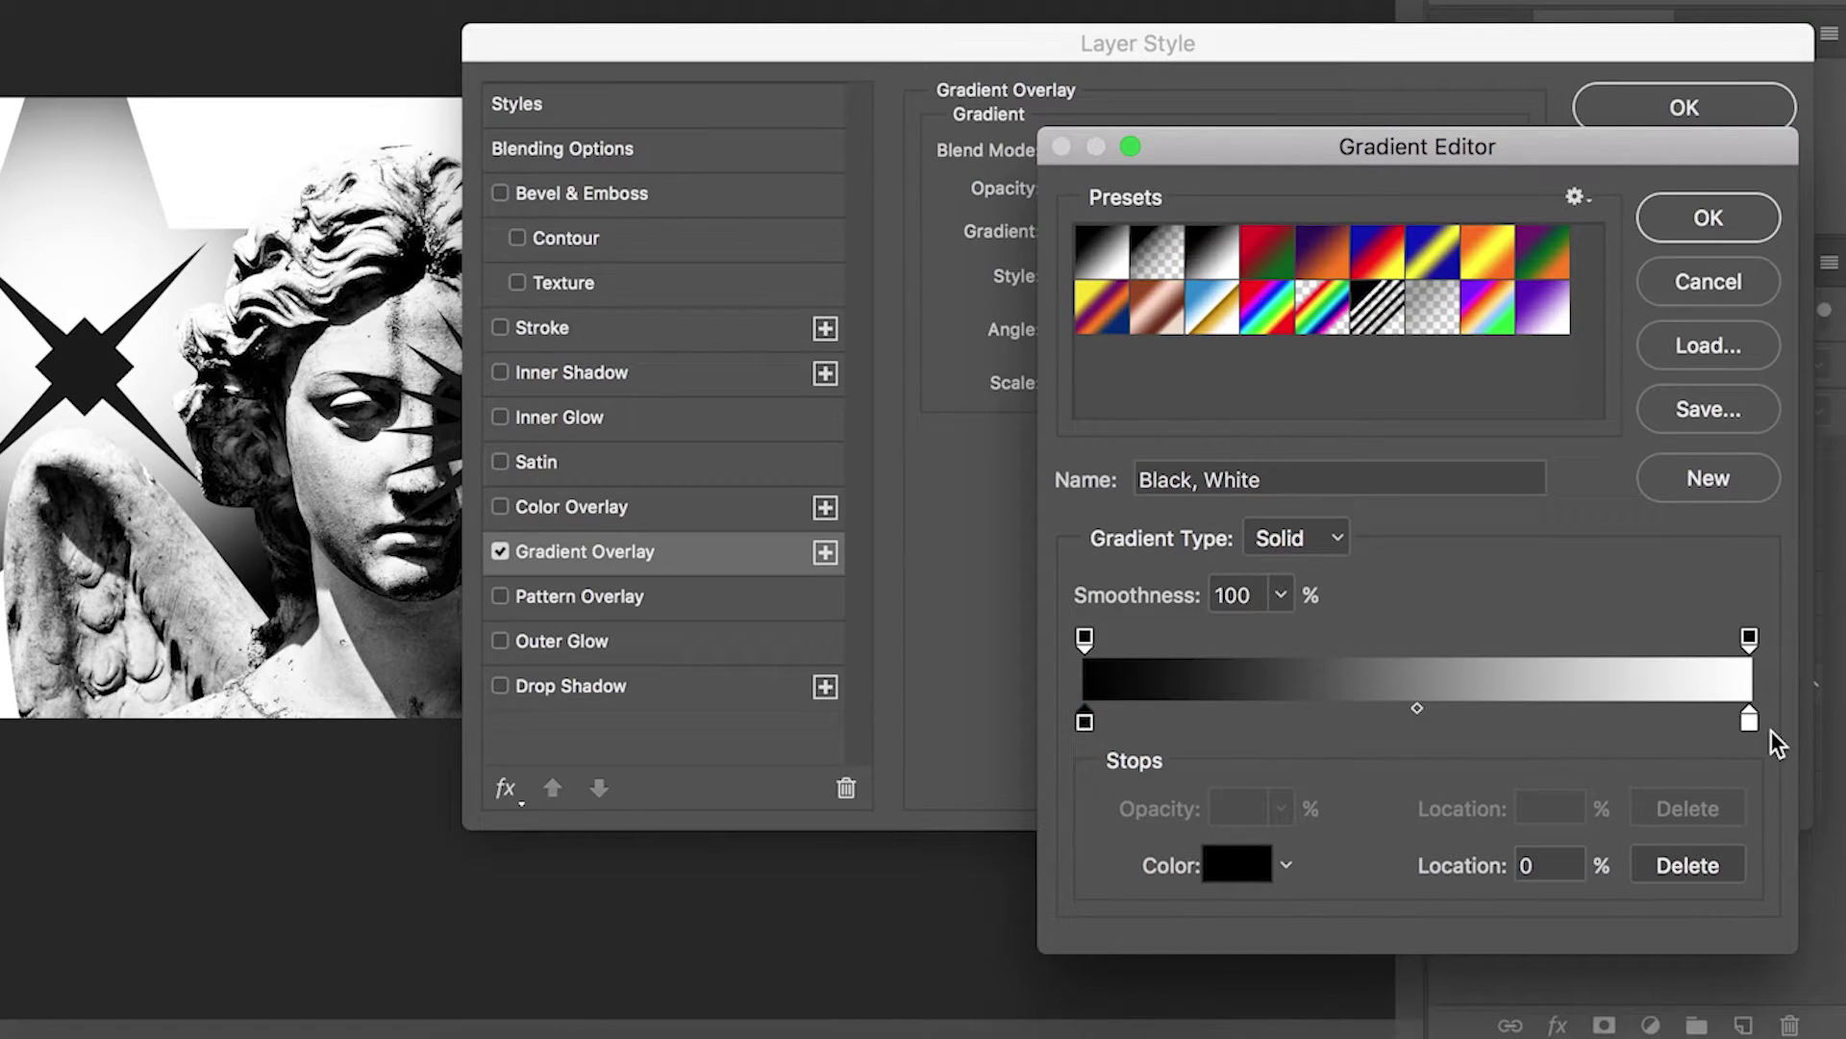
{"action": "left_click", "coordinate": [1706, 222]}
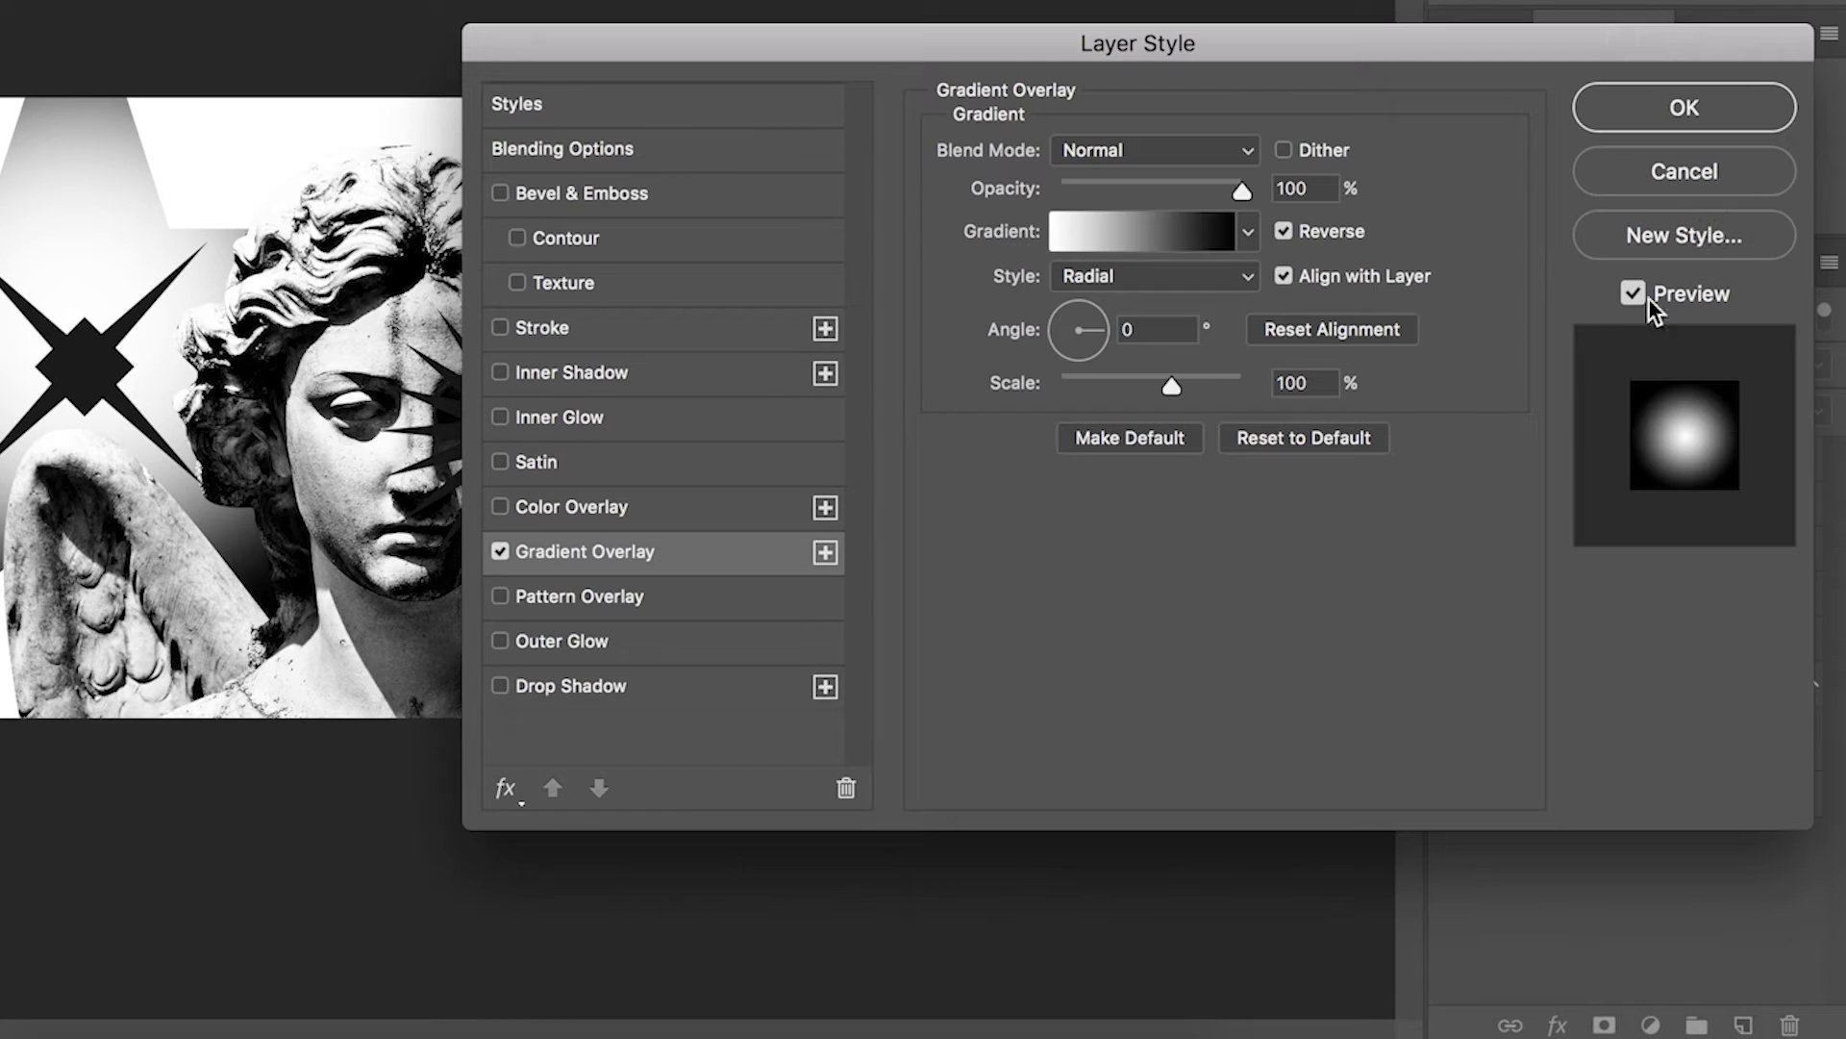
- Keep the Artwork 1 overlay reversed with the Radial style
{"action": "left_click", "coordinate": [1284, 229]}
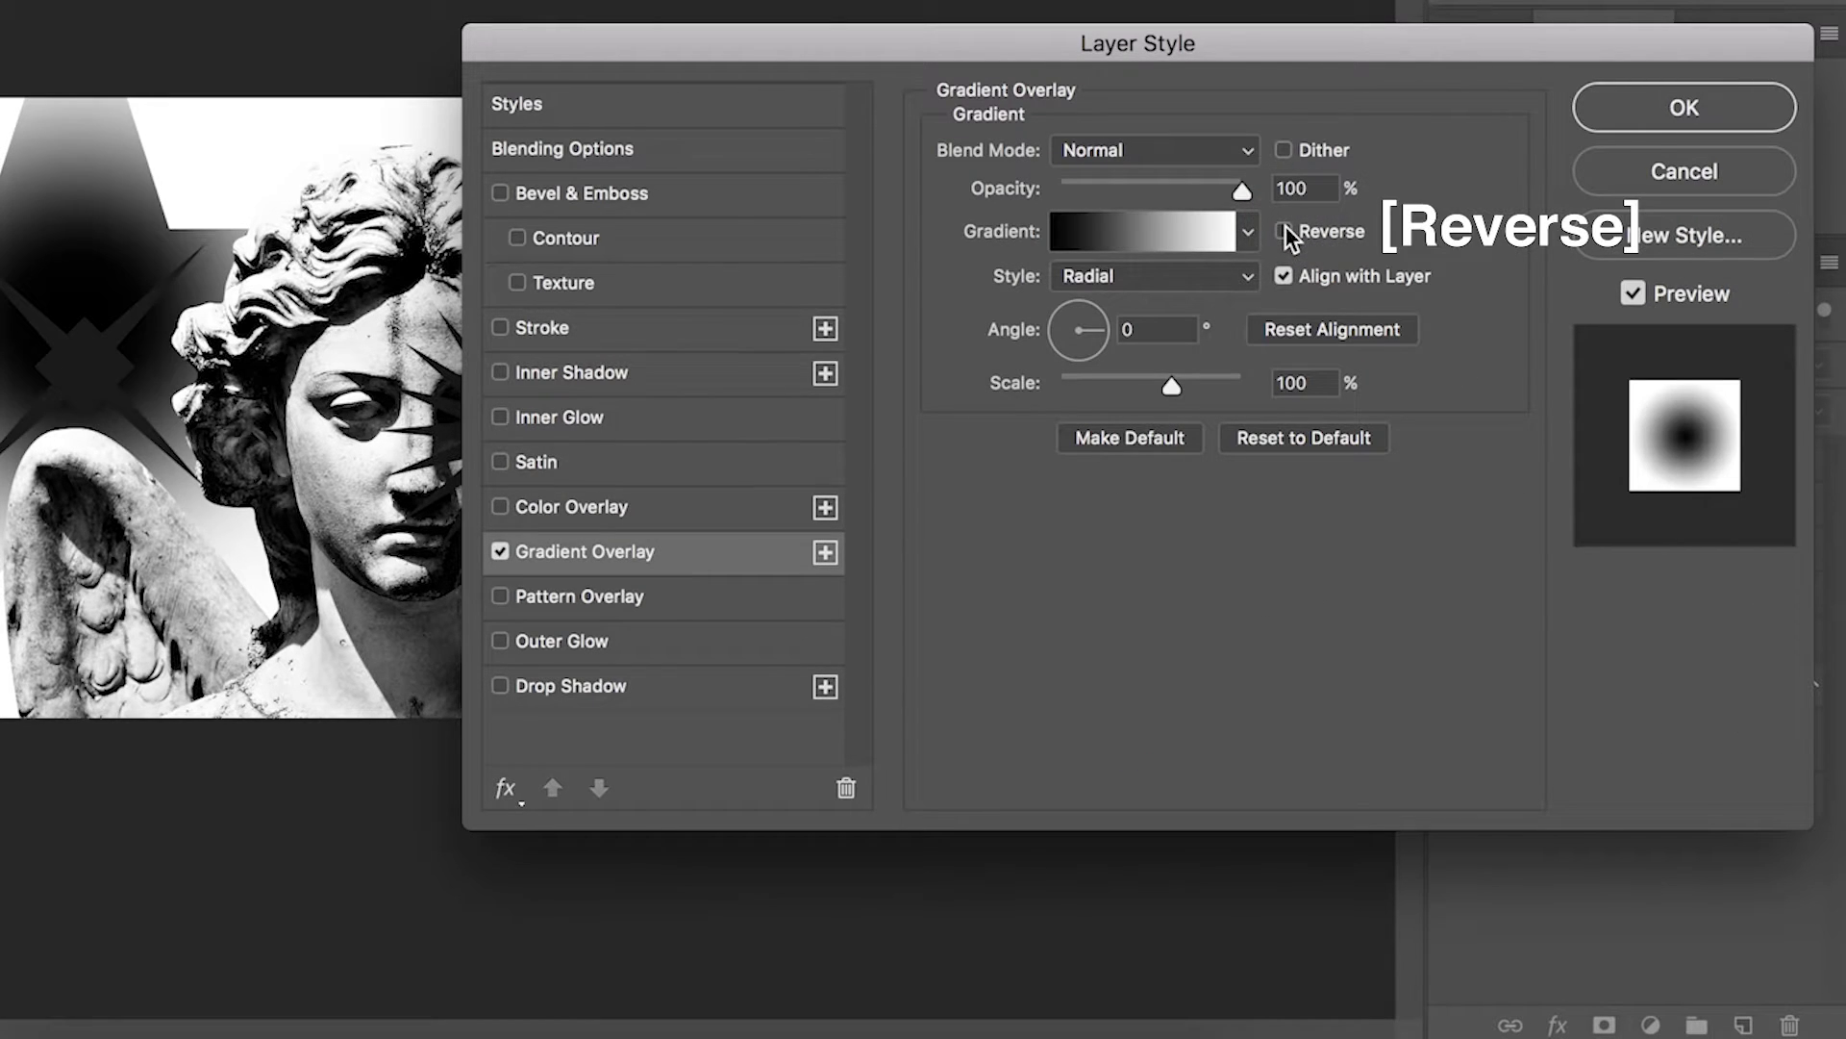
{"action": "left_click", "coordinate": [1285, 231]}
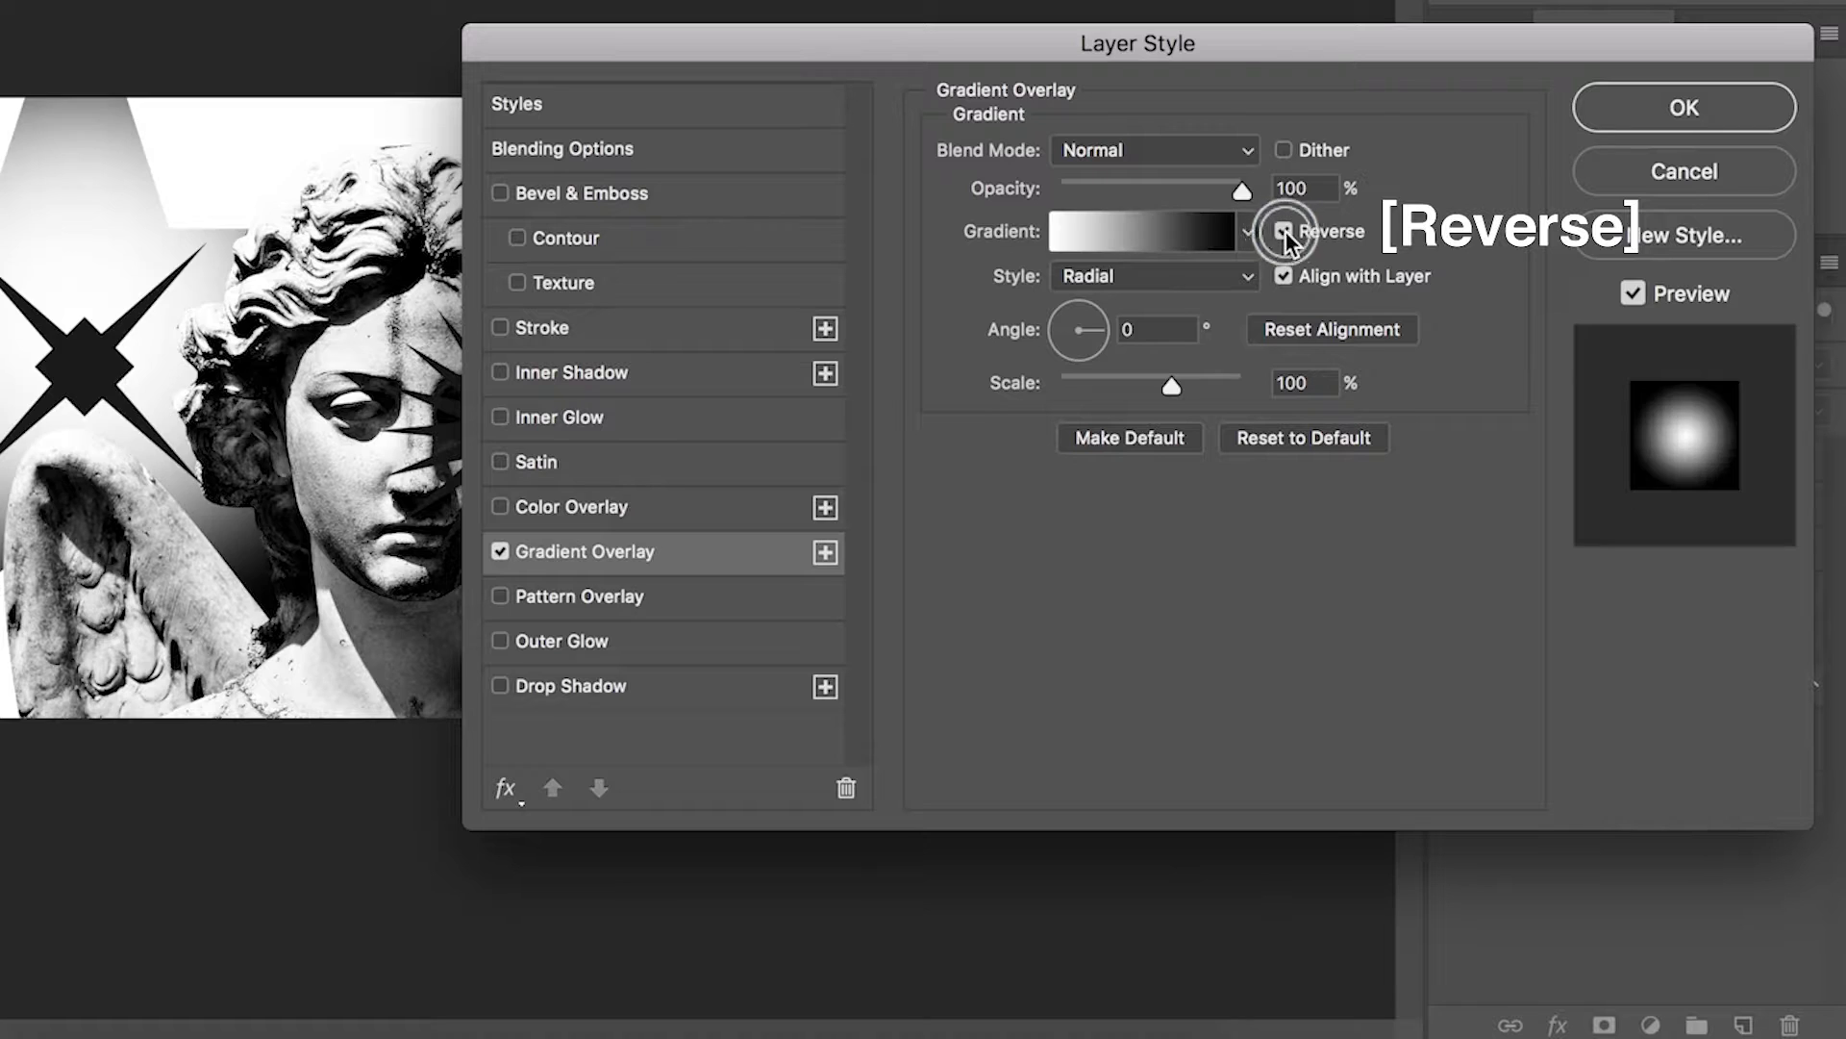
{"action": "left_click", "coordinate": [1227, 277]}
{"action": "left_click", "coordinate": [1227, 278]}
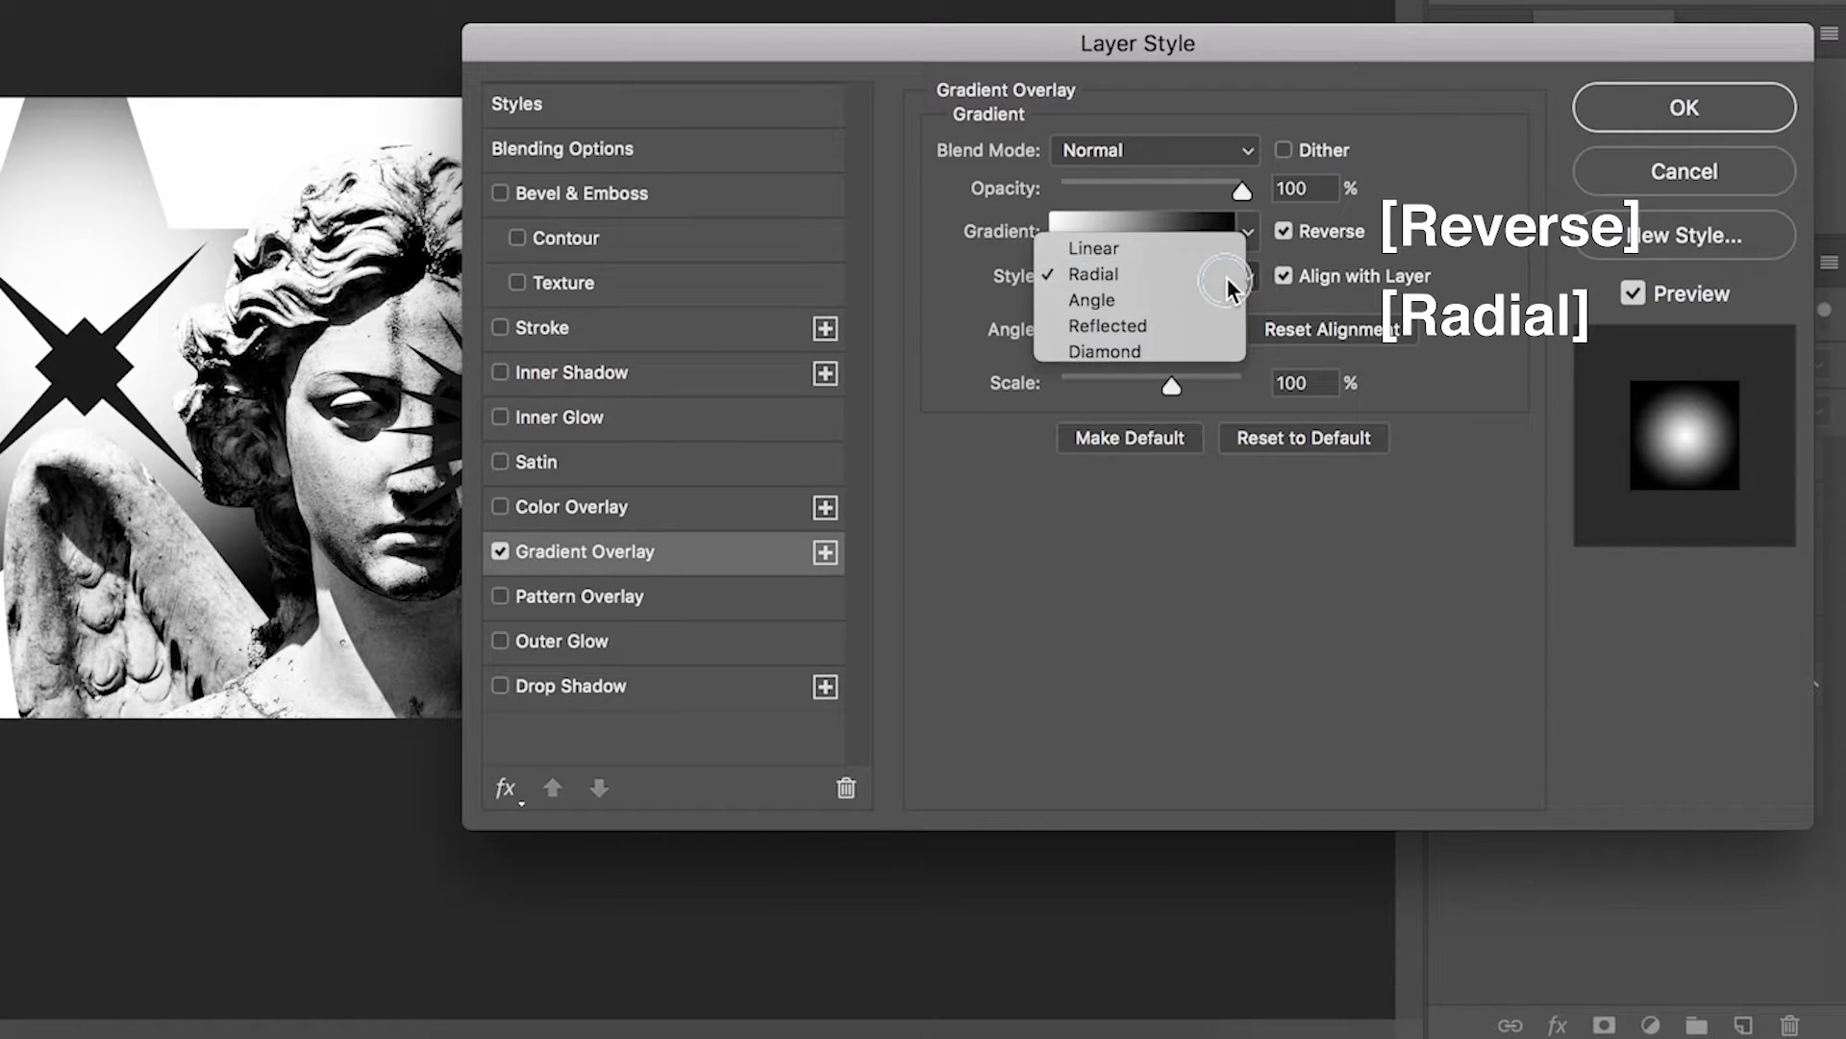
{"action": "left_click", "coordinate": [1529, 468]}
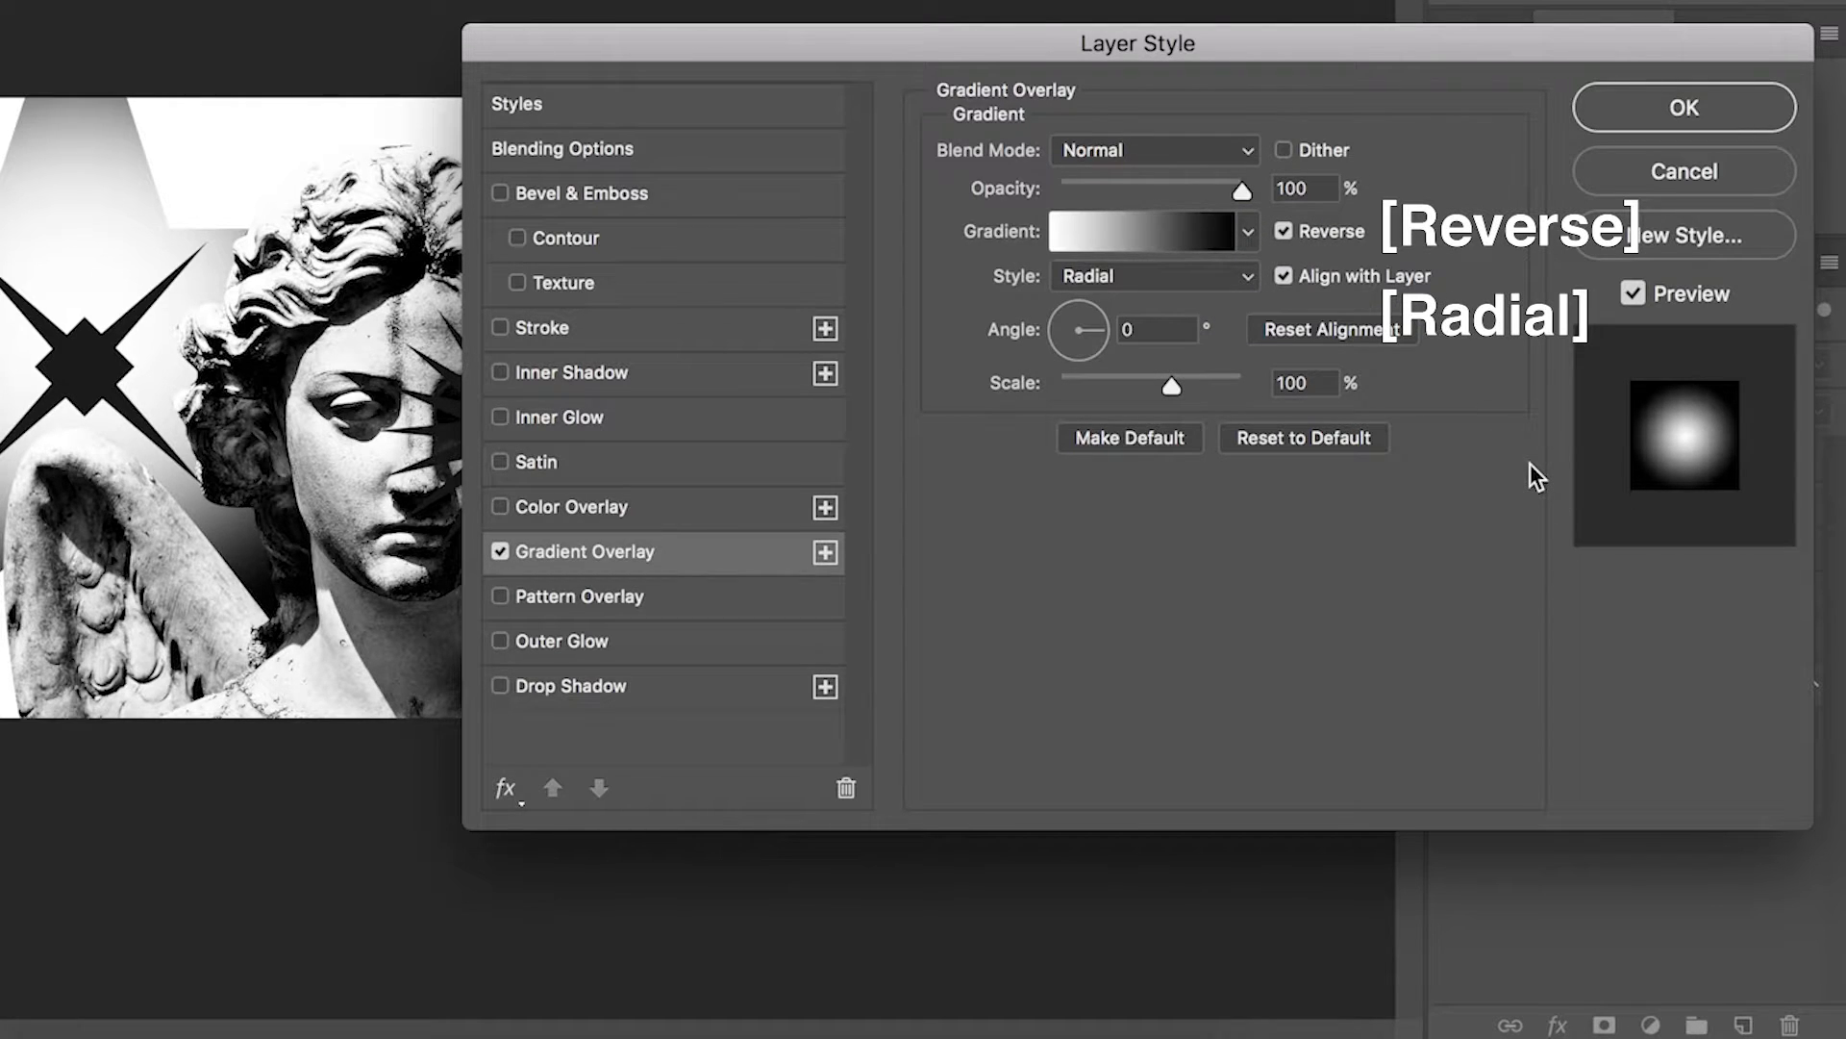
- Confirm the Artwork 1 overlay, then select Artwork 2 and check its eight-point star
{"action": "left_click", "coordinate": [1641, 100]}
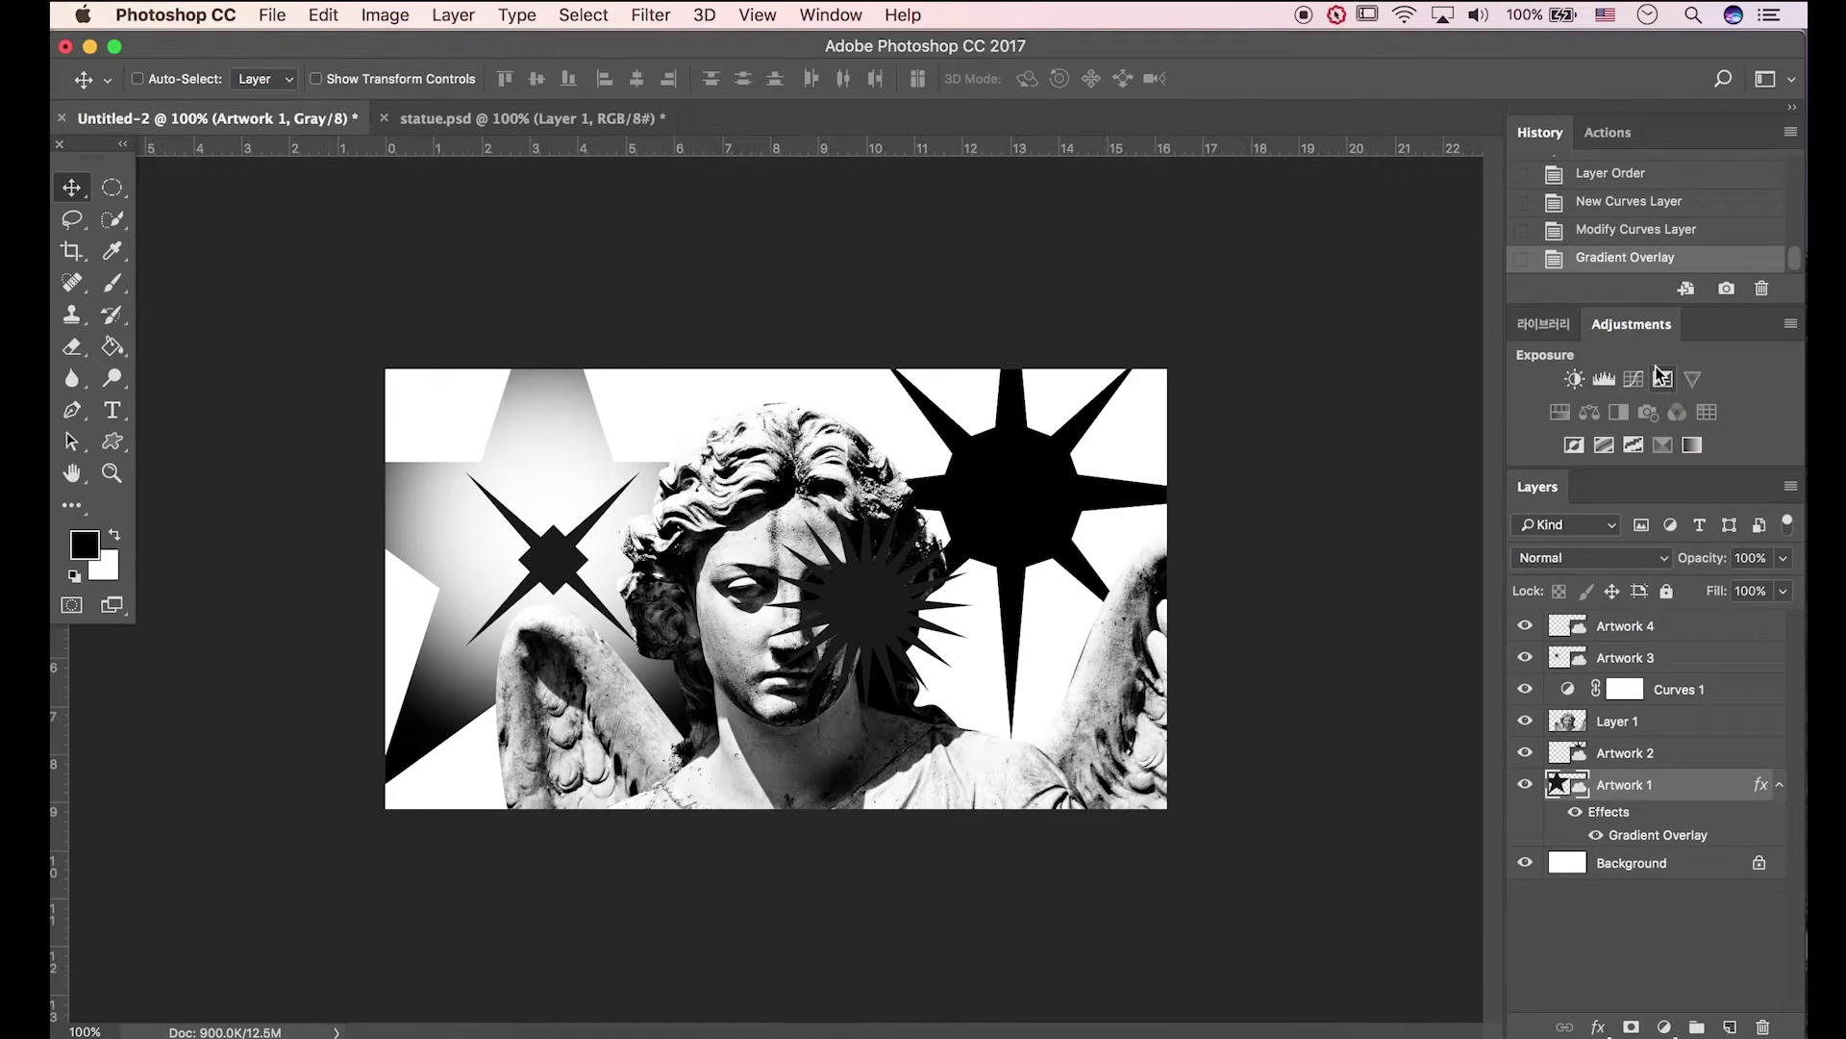
{"action": "left_click", "coordinate": [1558, 758]}
{"action": "left_click", "coordinate": [1537, 759]}
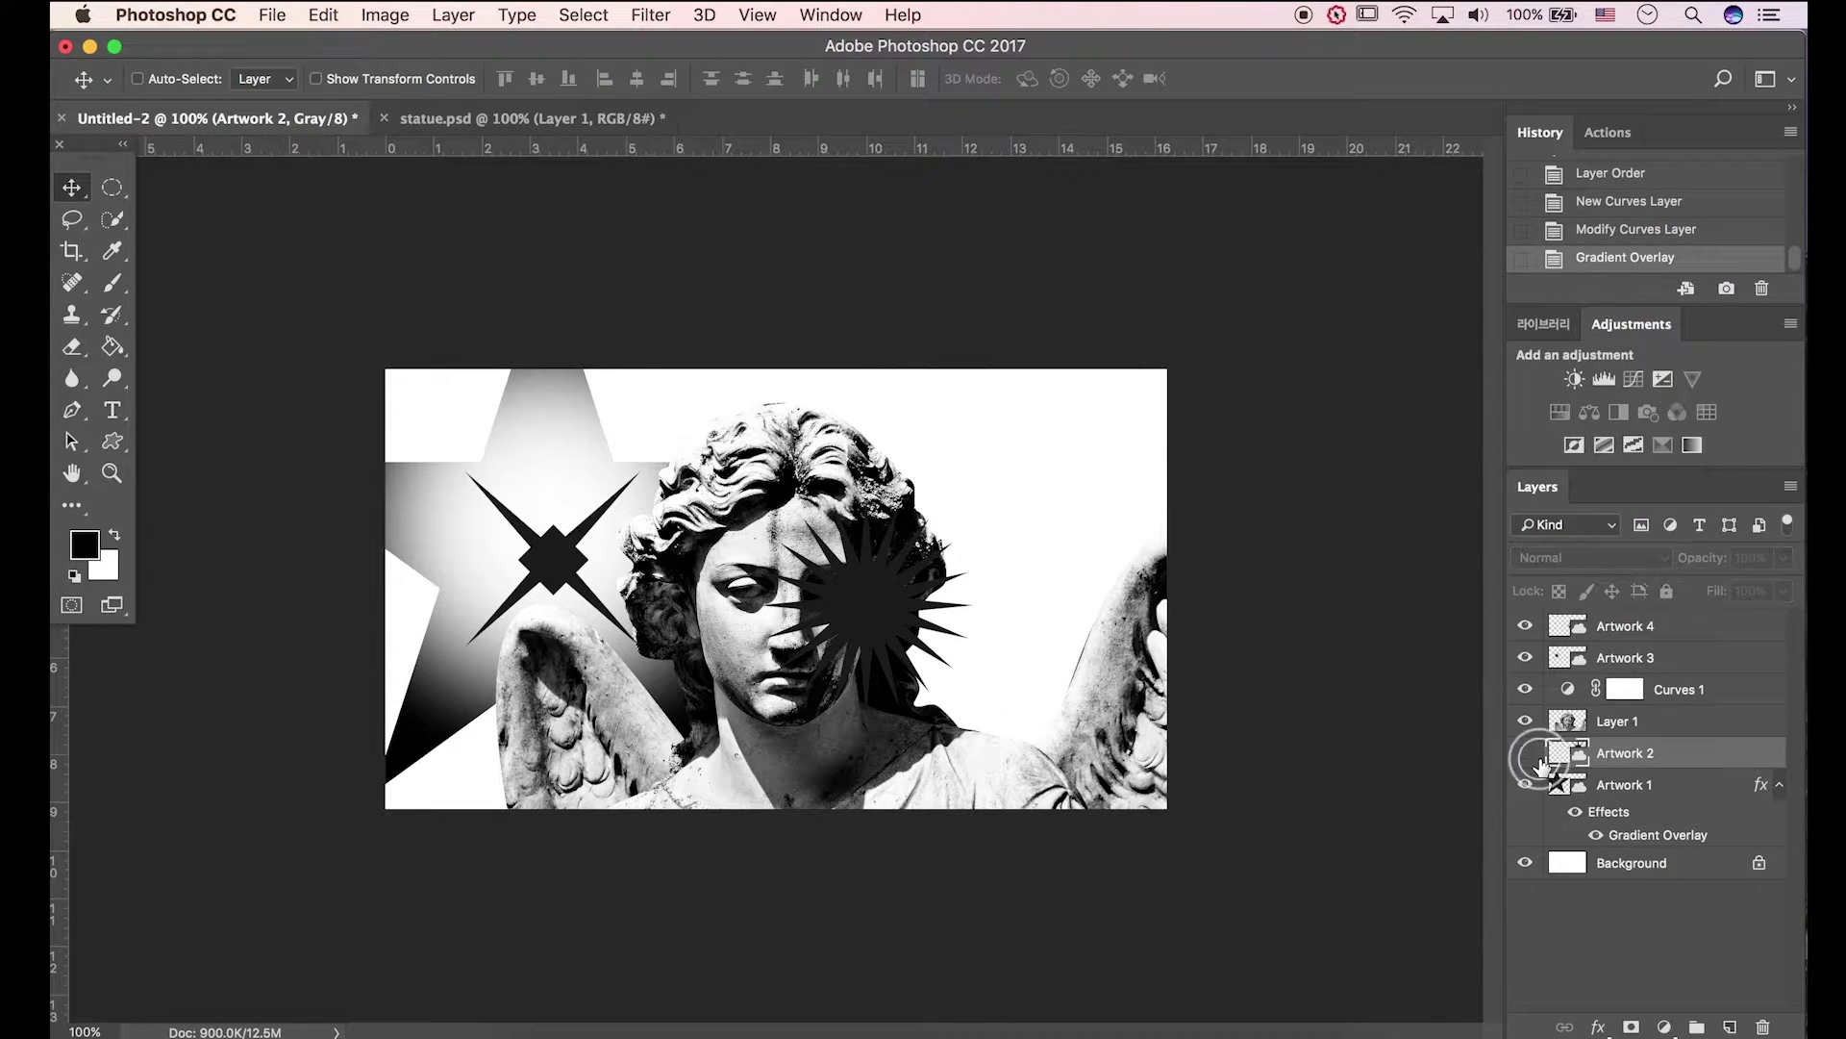
{"action": "left_click", "coordinate": [1537, 759]}
{"action": "left_click", "coordinate": [1632, 1027]}
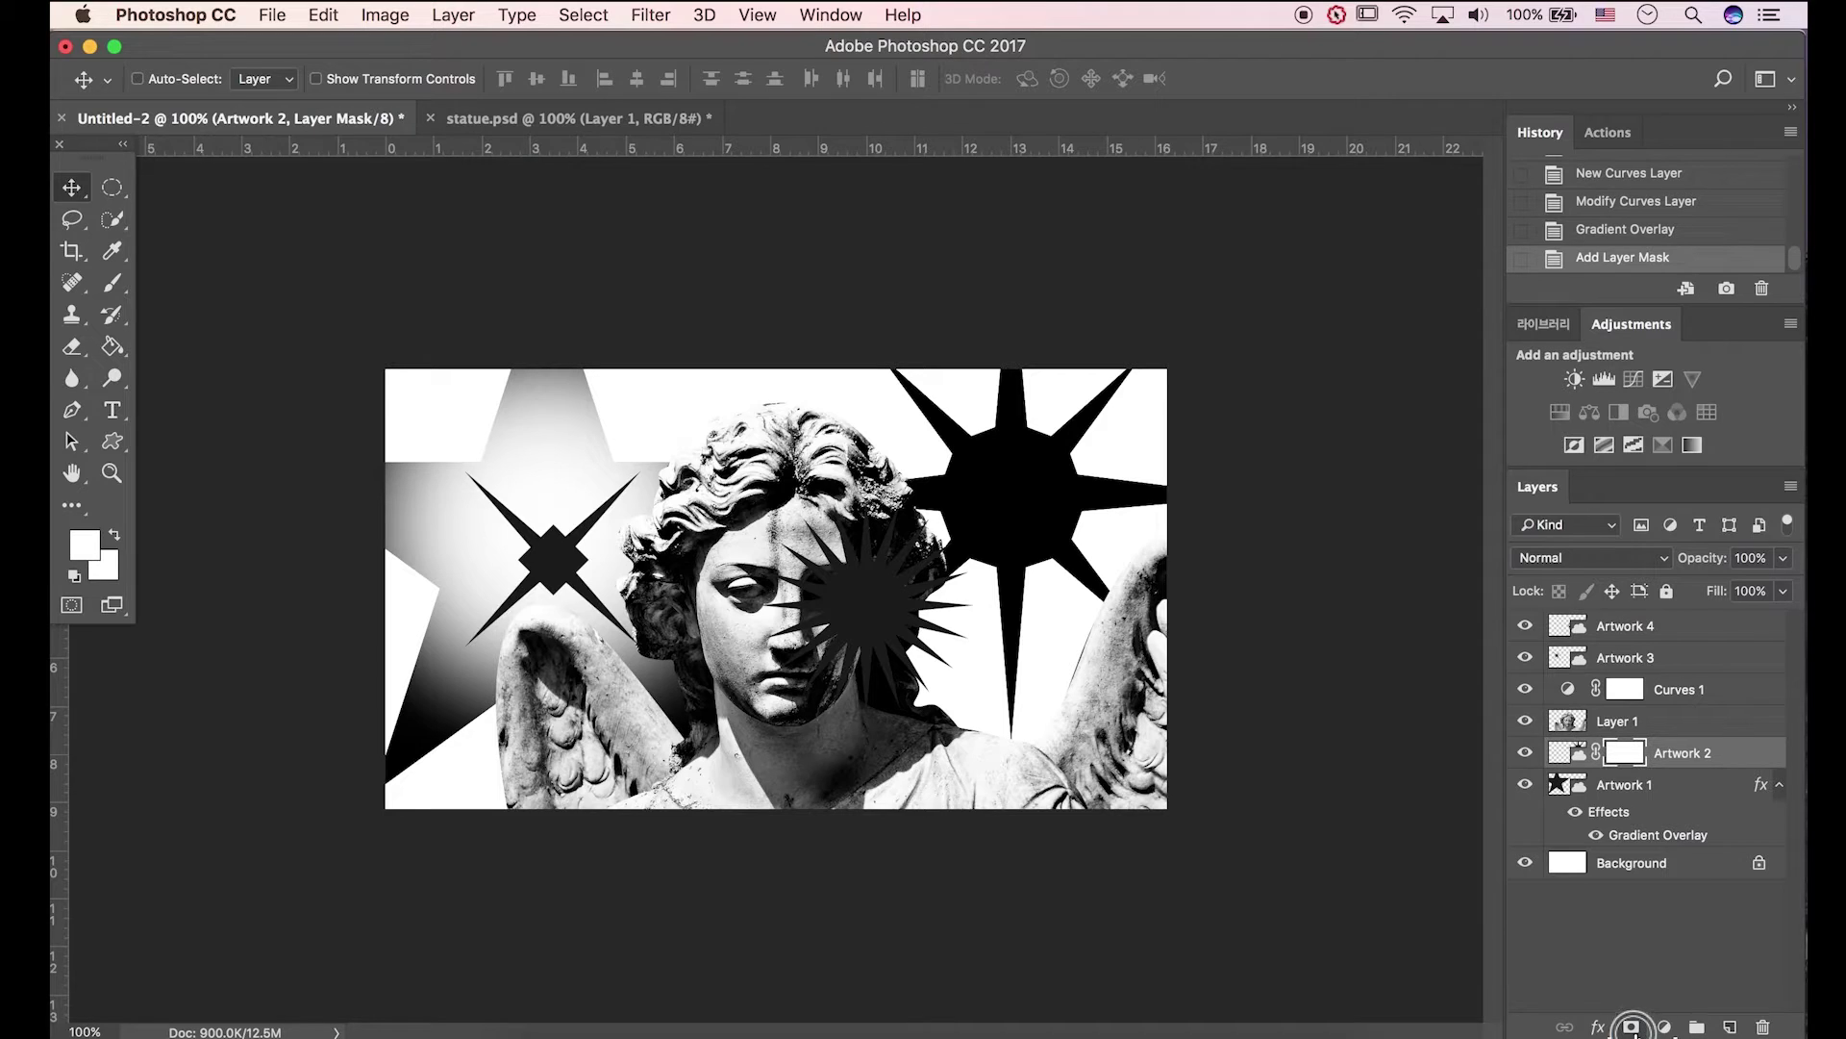
{"action": "key", "text": "super+z"}
- Give Artwork 2 a non-reversed Diamond Gradient Overlay, dark at the centre
{"action": "left_click", "coordinate": [1598, 1027]}
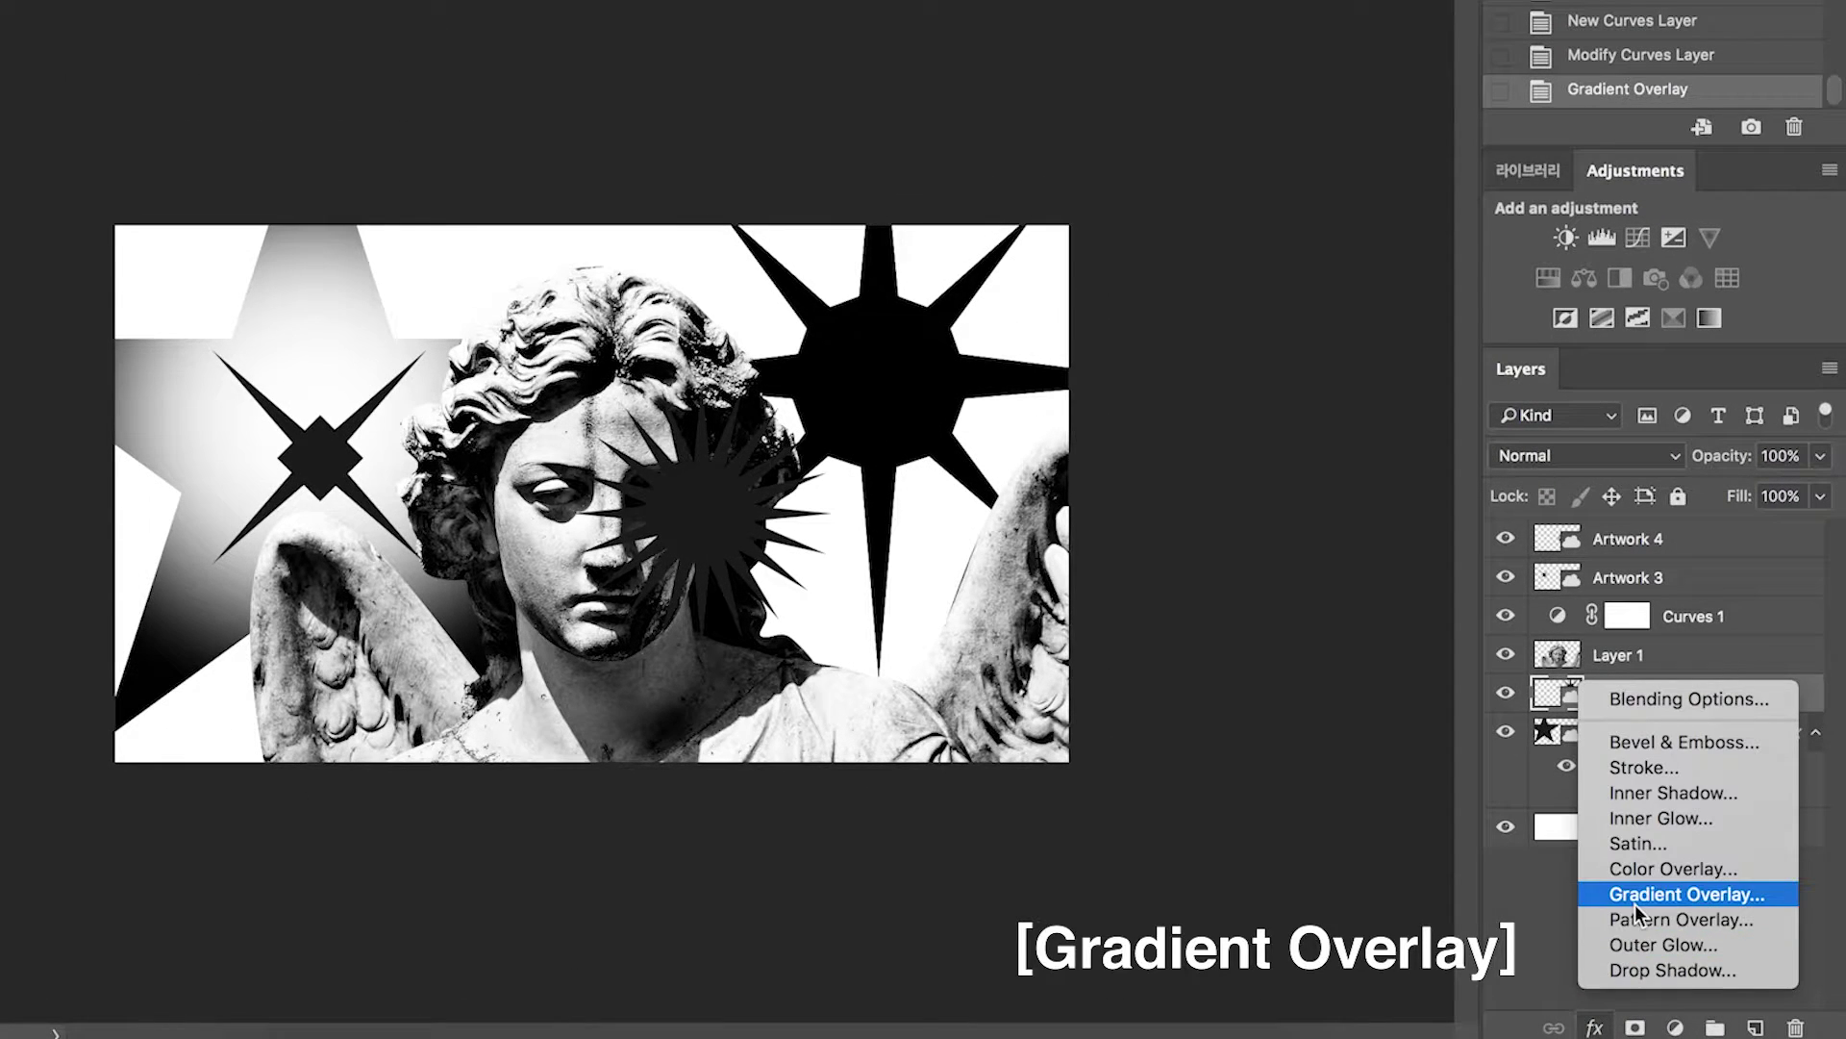
{"action": "left_click", "coordinate": [1635, 904]}
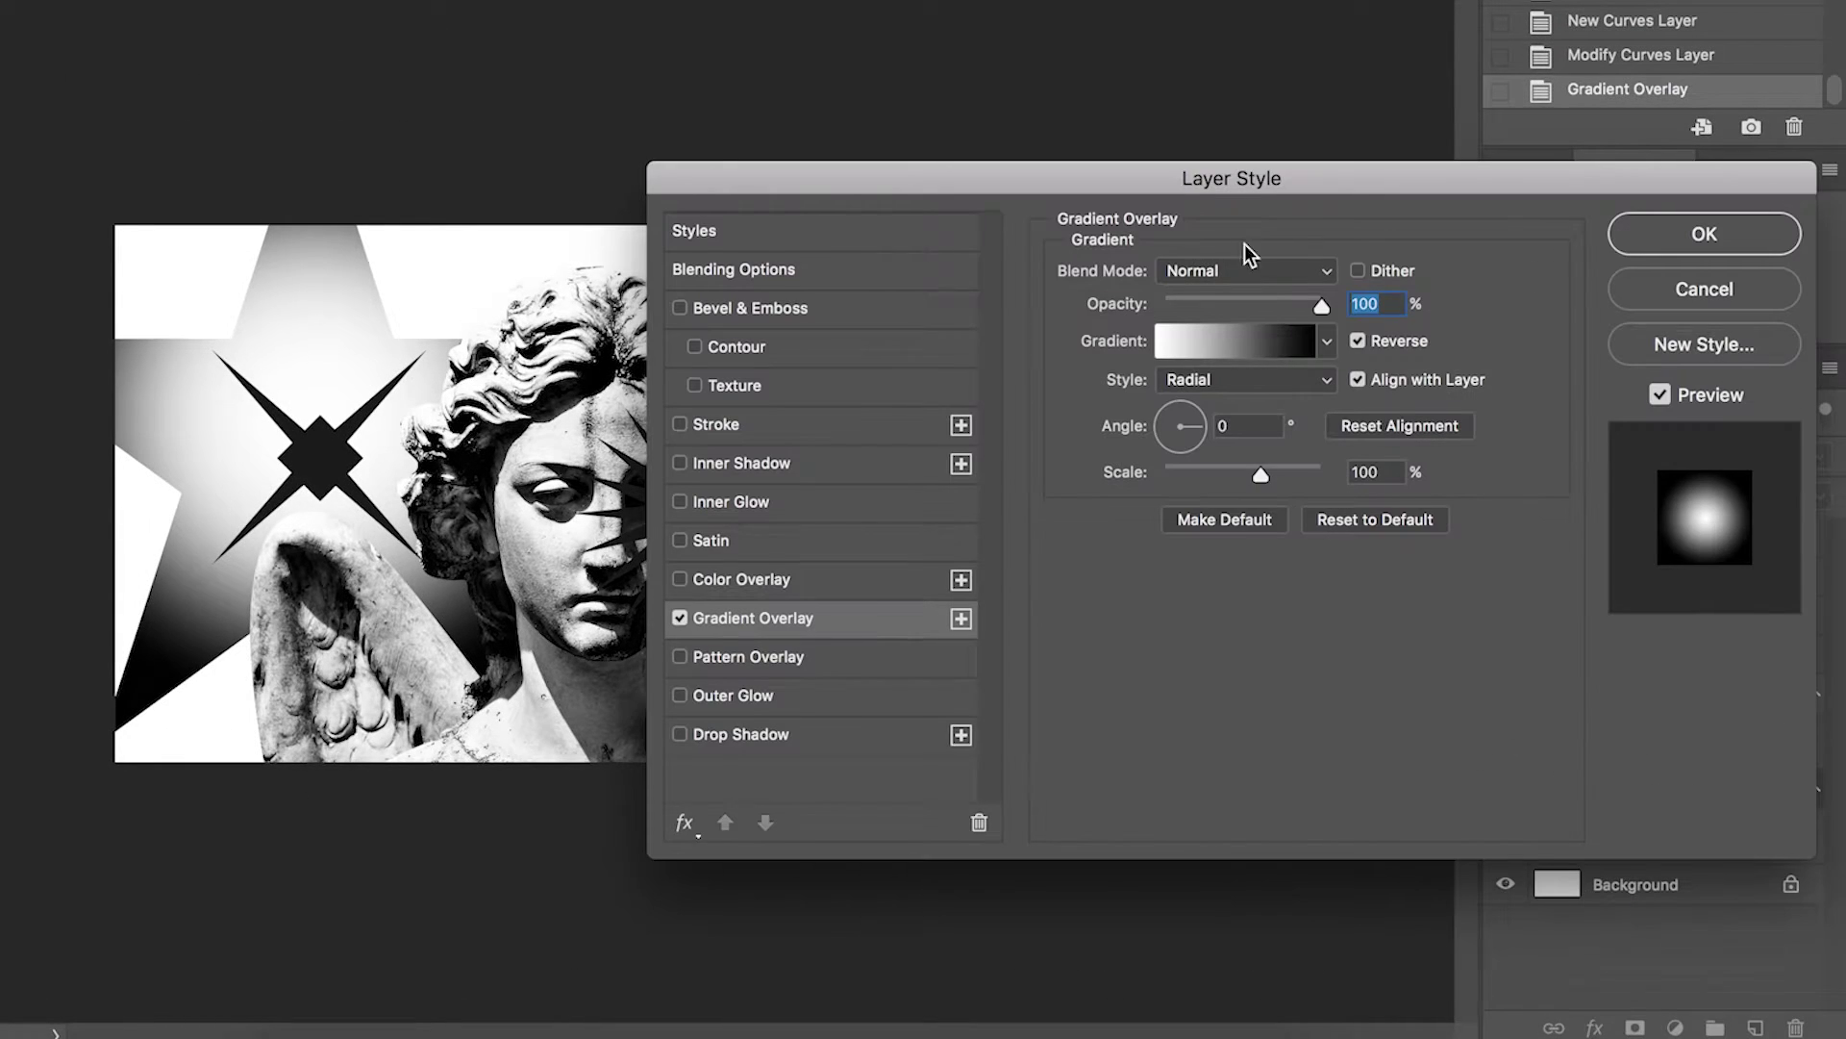
{"action": "left_click_drag", "start_coordinate": [1249, 184], "coordinate": [1227, 177]}
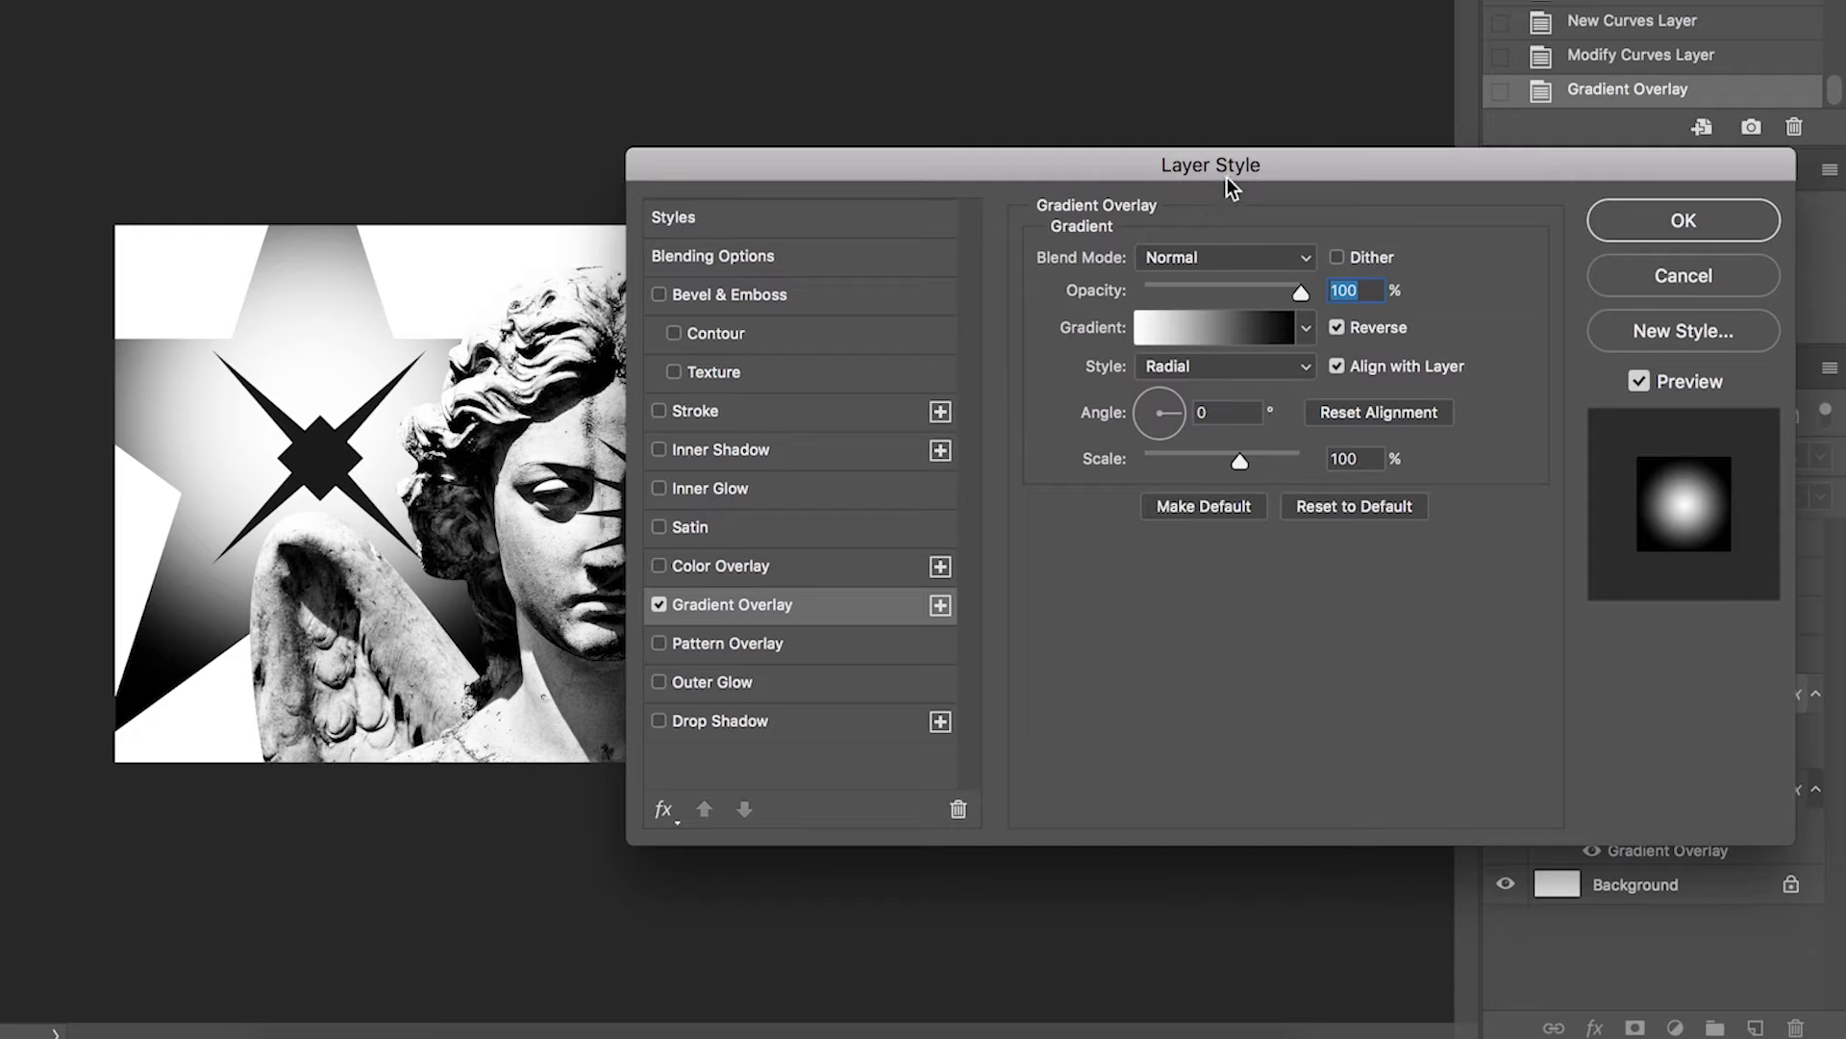
{"action": "left_click", "coordinate": [1256, 366]}
{"action": "left_click", "coordinate": [1241, 430]}
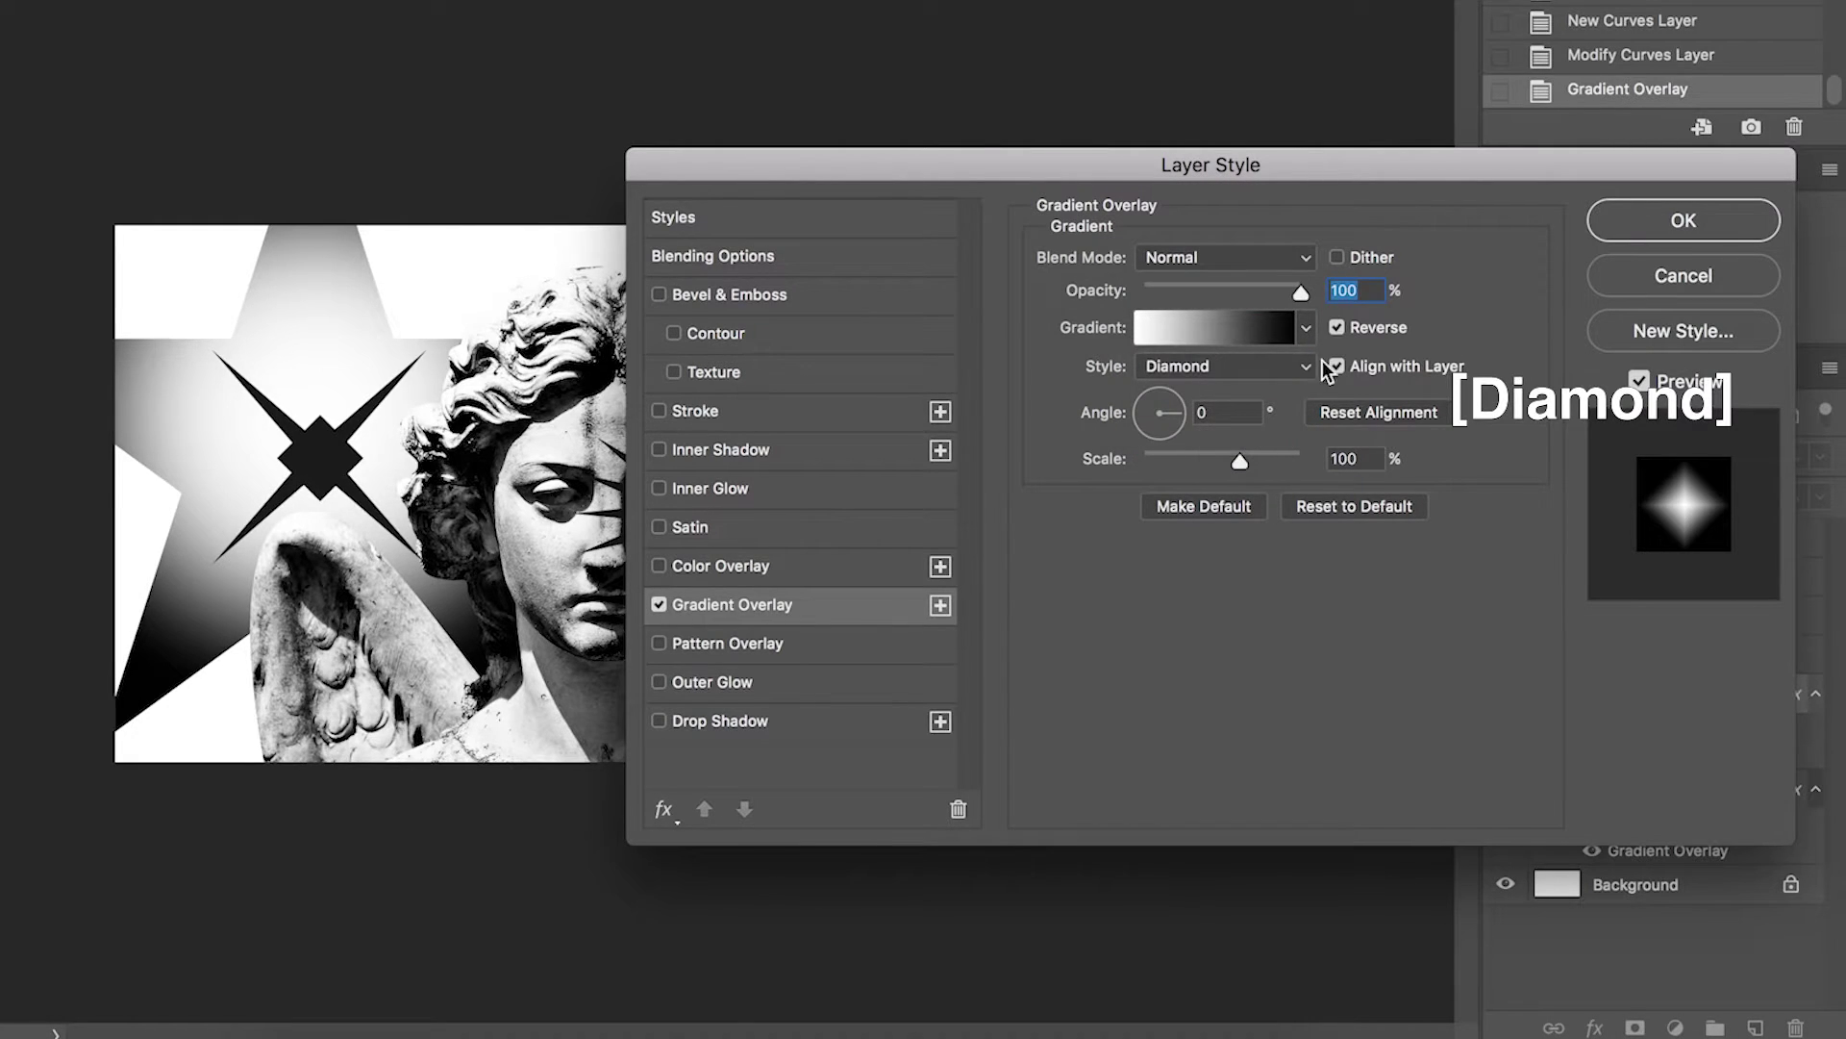
{"action": "left_click", "coordinate": [1338, 327]}
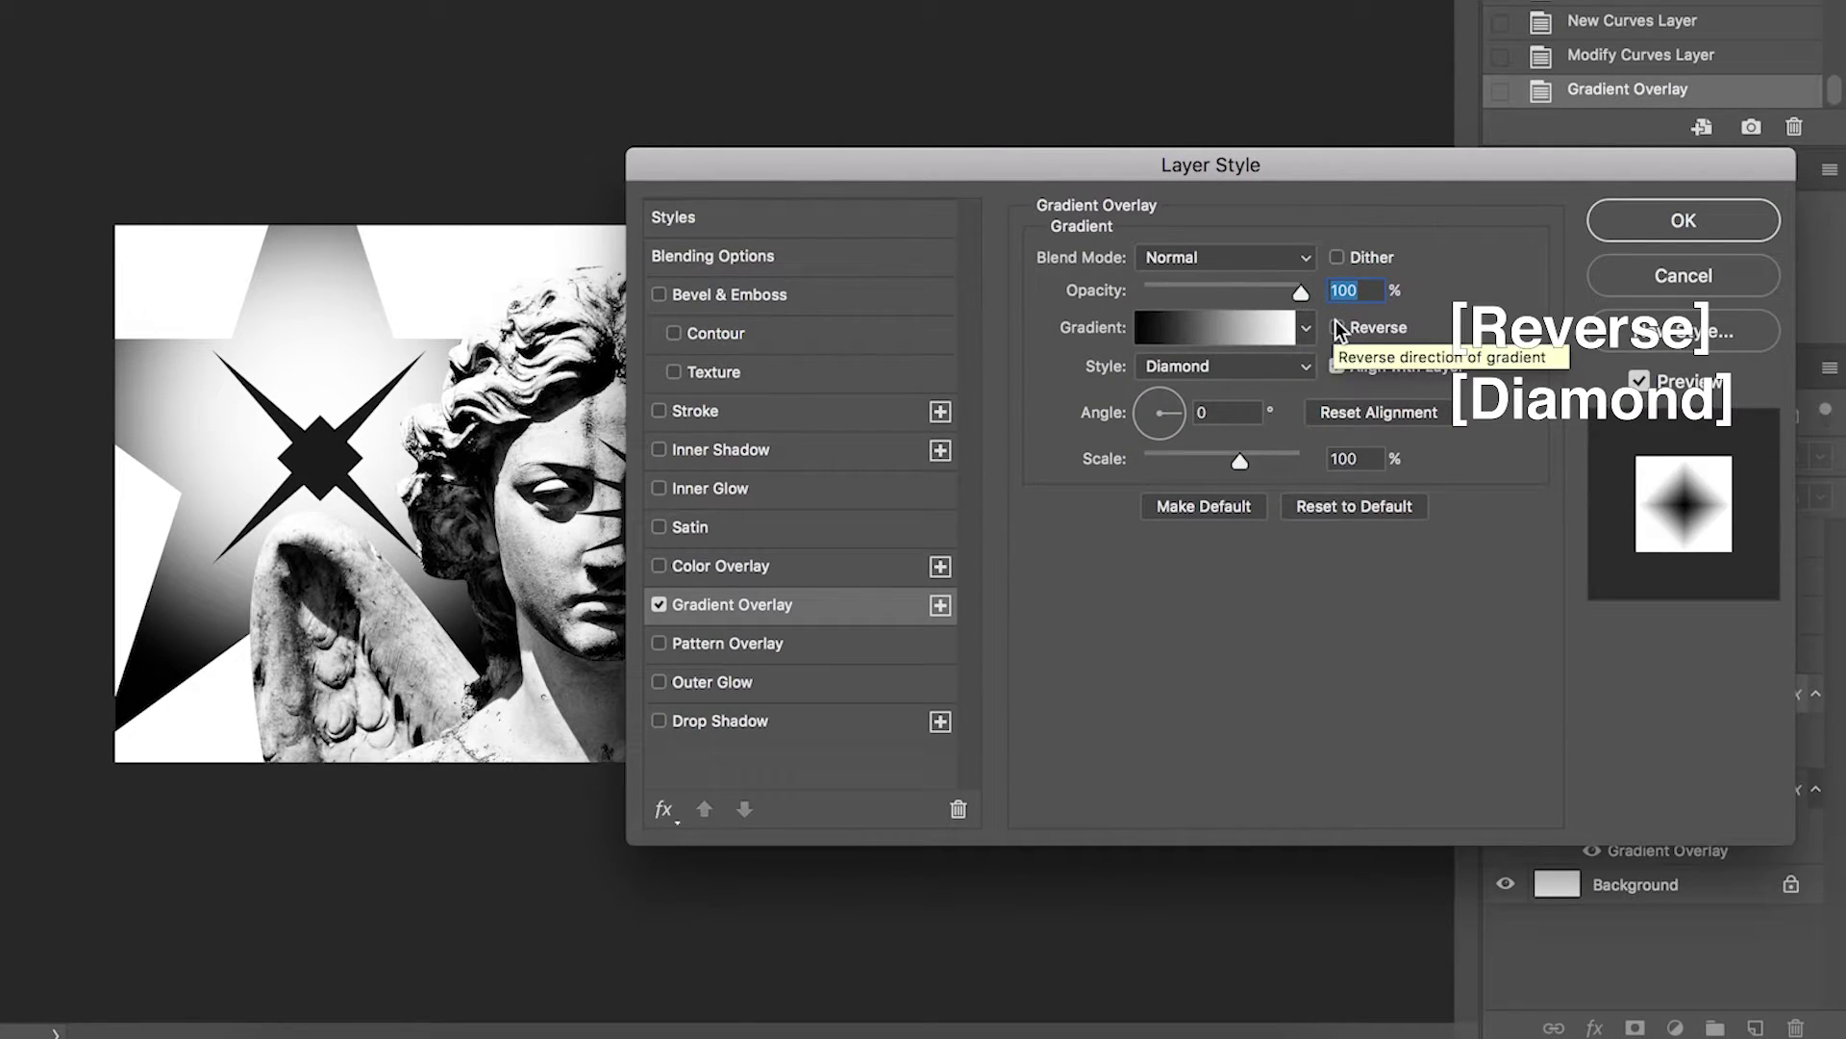
{"action": "left_click", "coordinate": [1628, 228]}
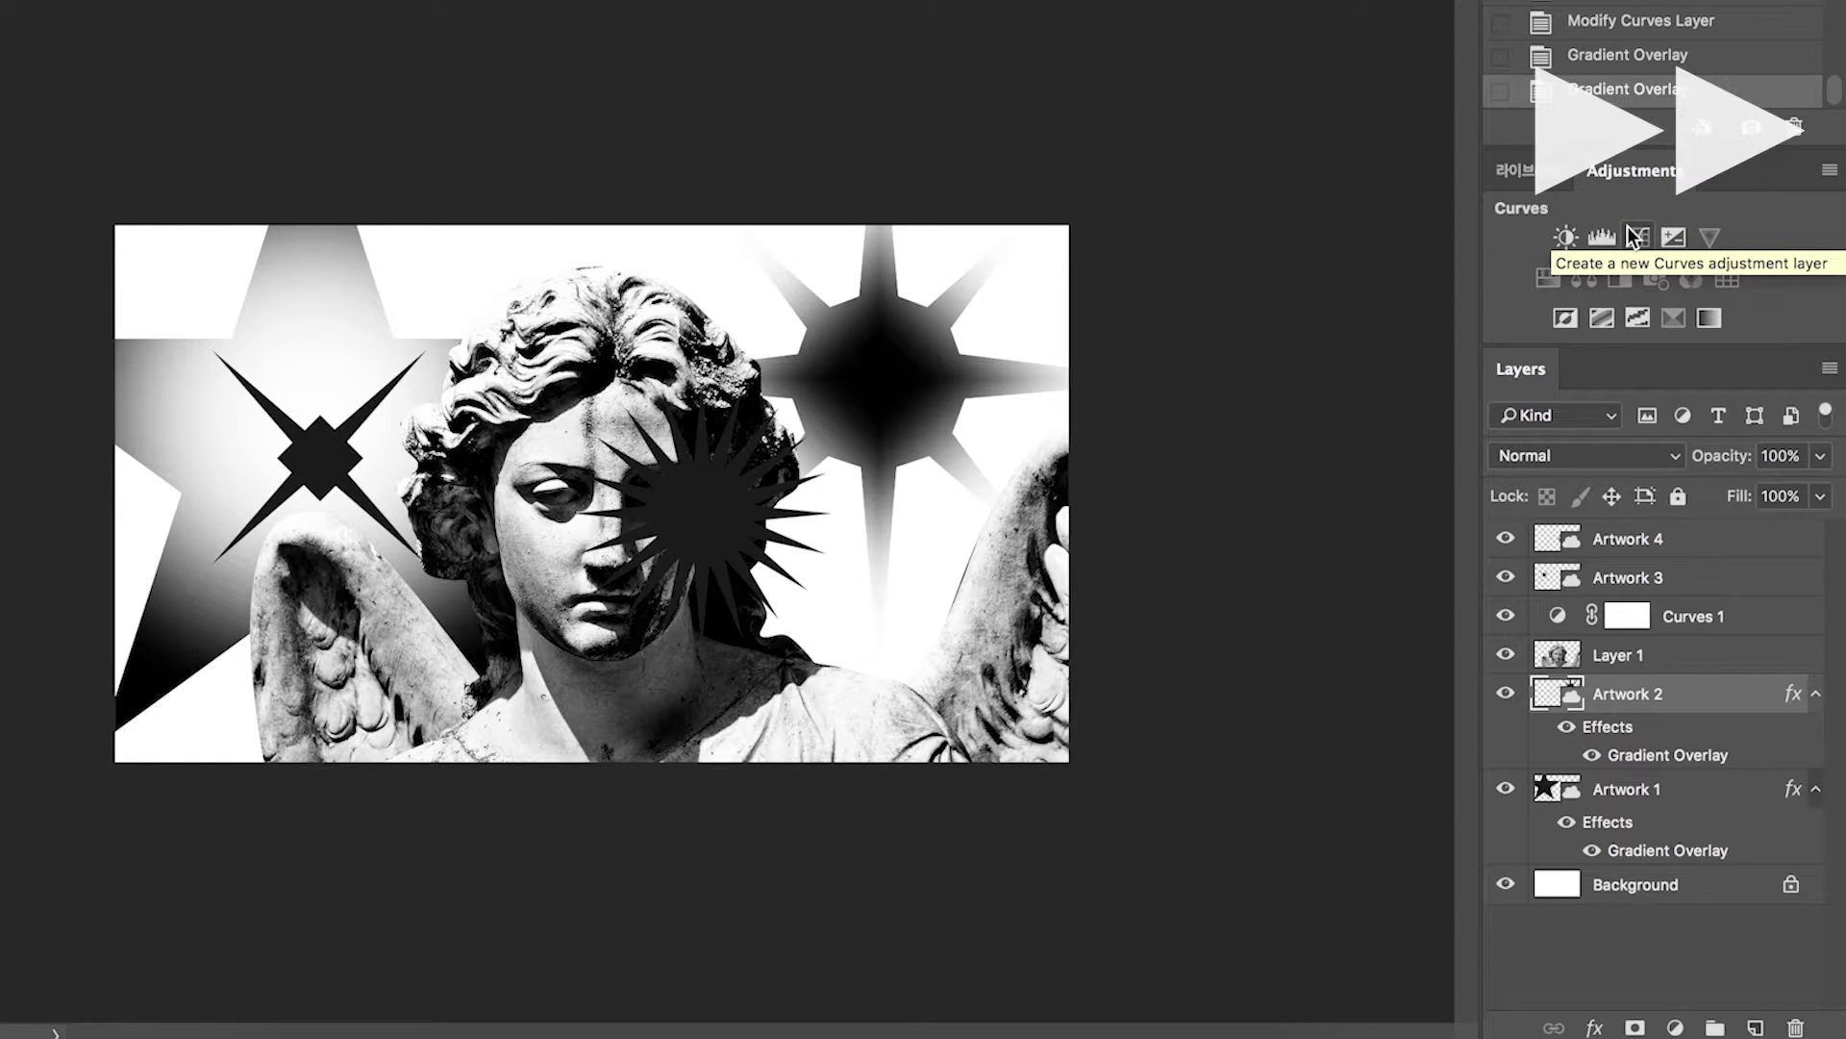
- Apply a reversed Diamond Gradient Overlay to Artwork 3's four-pointed star
{"action": "left_click", "coordinate": [1577, 578]}
{"action": "left_click", "coordinate": [1594, 1027]}
{"action": "left_click", "coordinate": [1628, 886]}
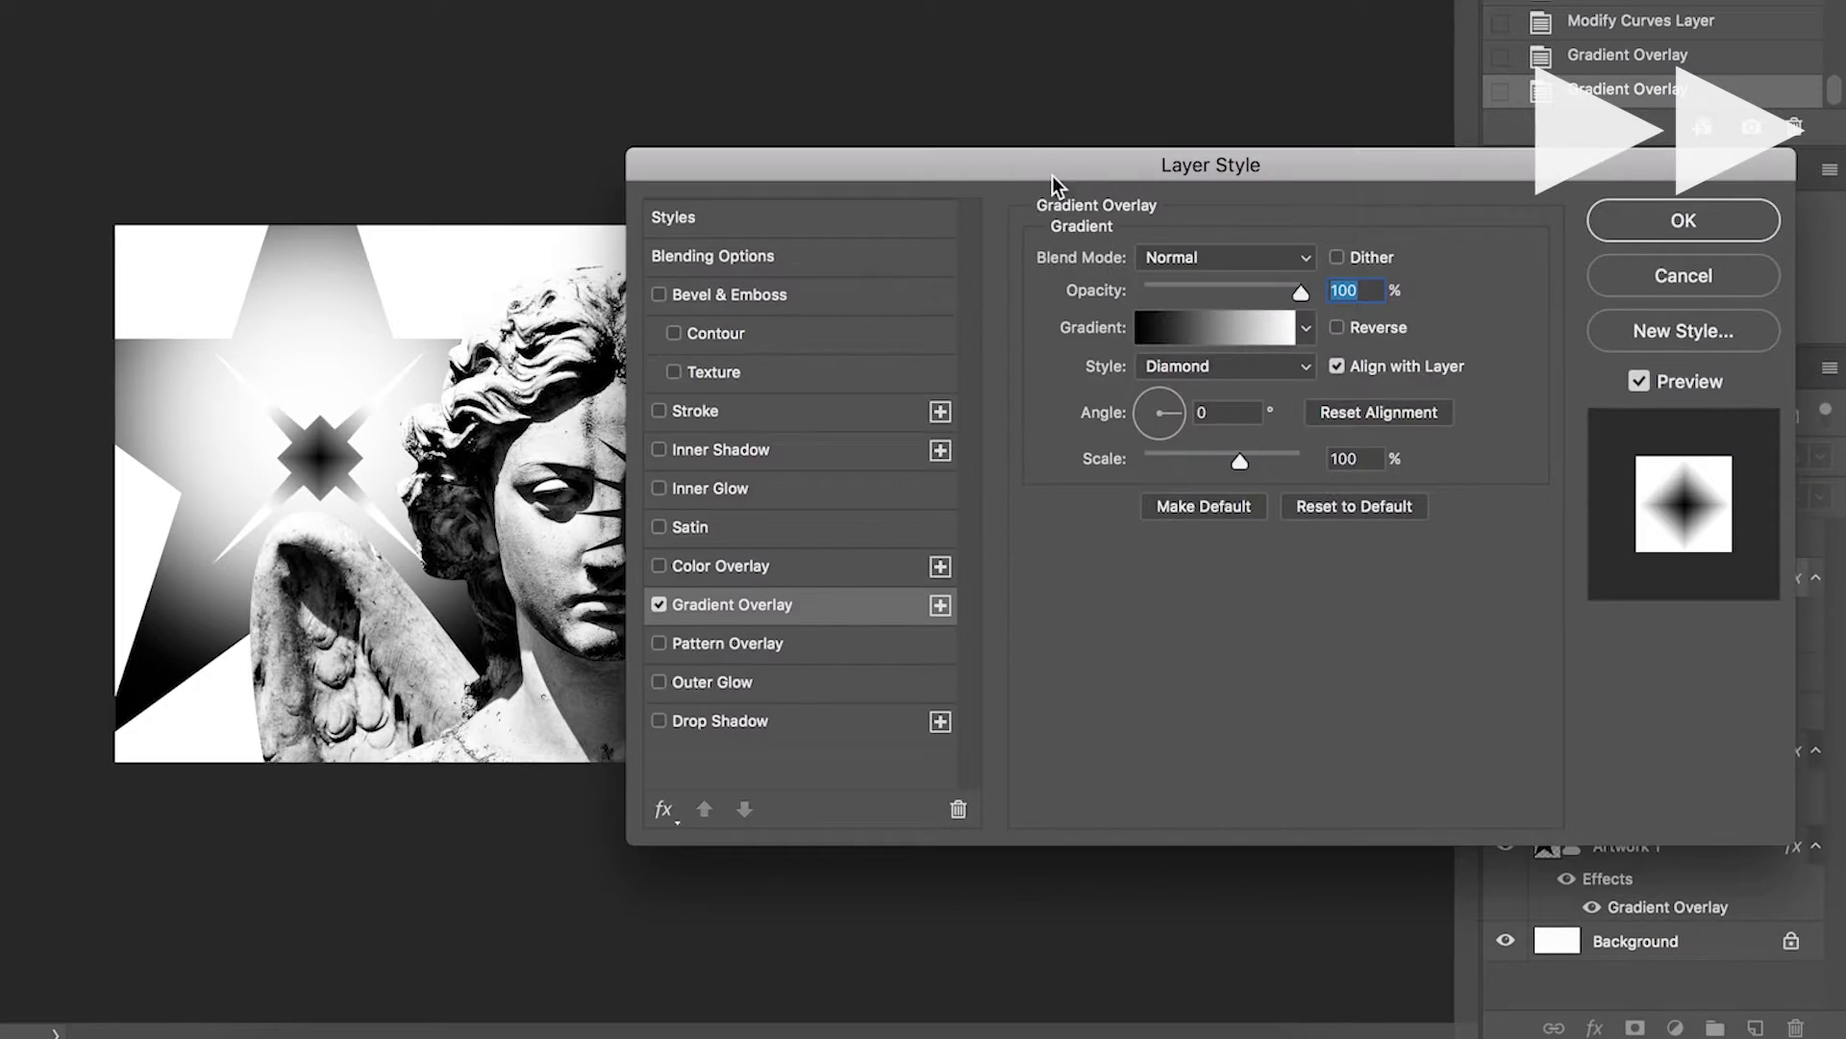
{"action": "left_click_drag", "start_coordinate": [1052, 175], "coordinate": [1222, 150]}
{"action": "left_click", "coordinate": [1395, 335]}
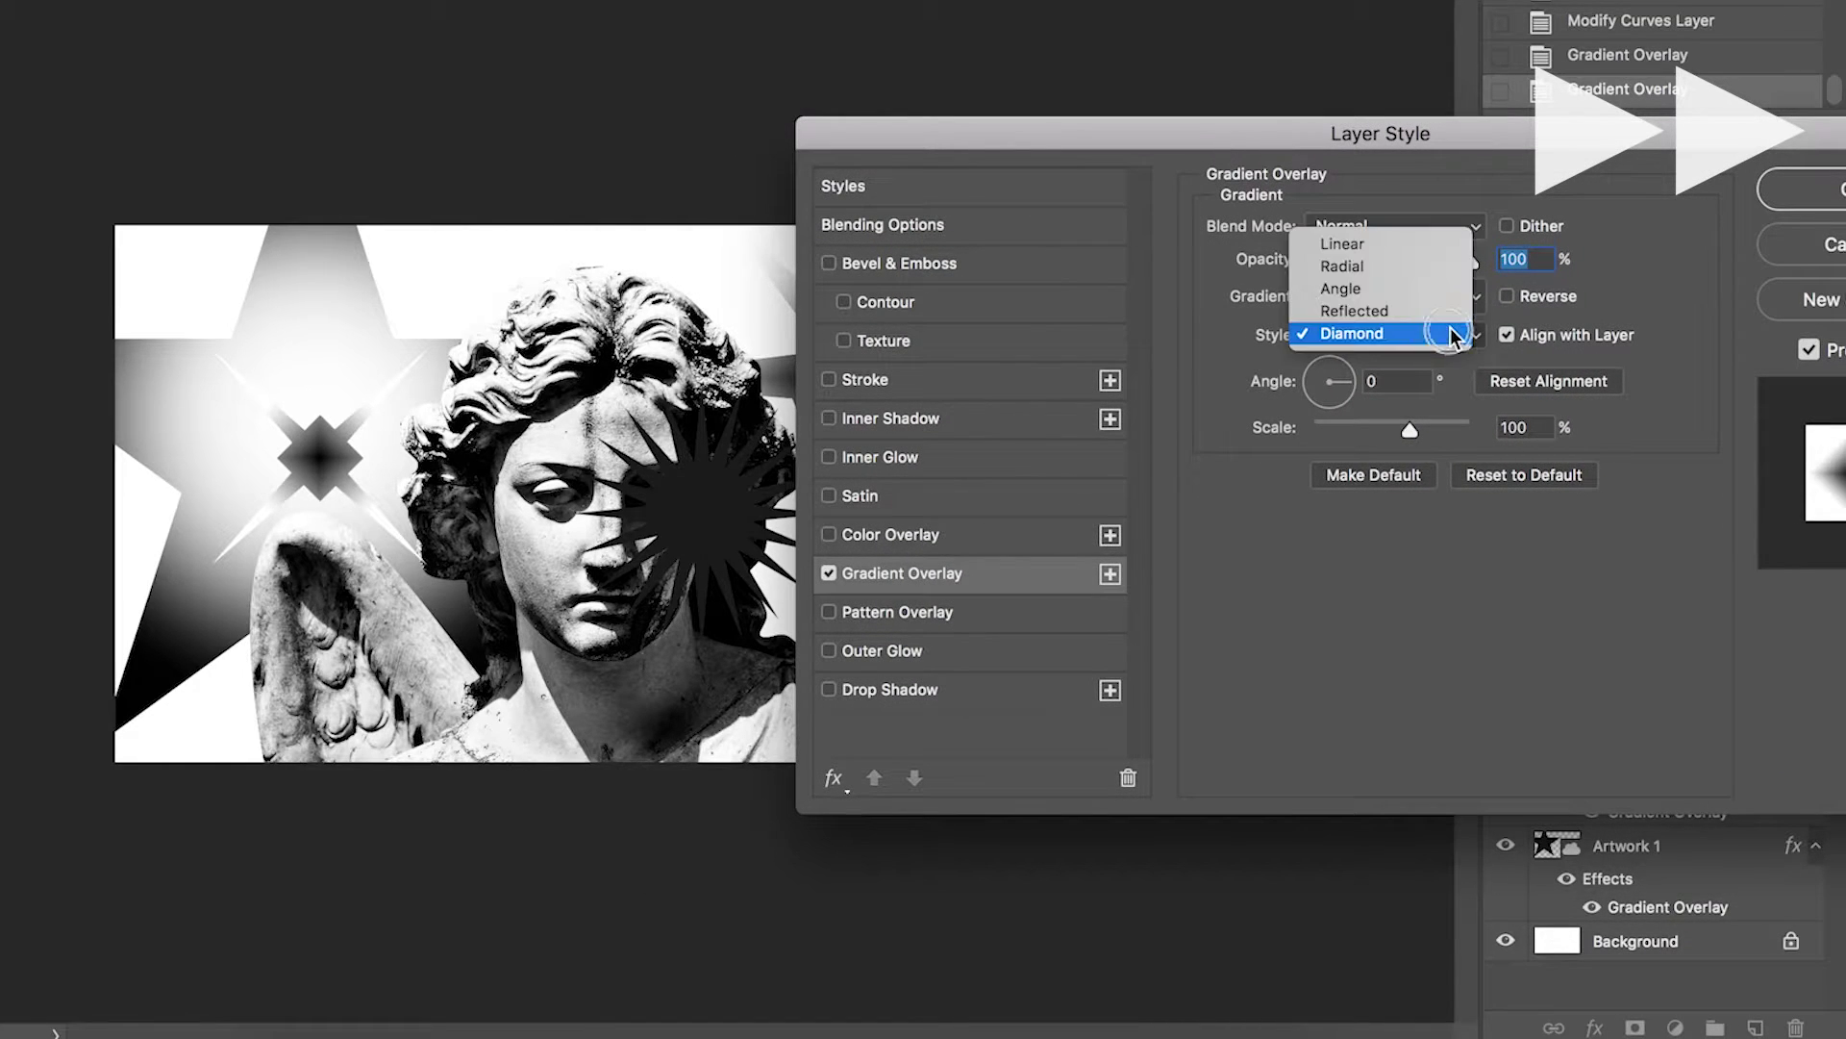
{"action": "left_click", "coordinate": [1366, 335]}
{"action": "left_click", "coordinate": [1510, 294]}
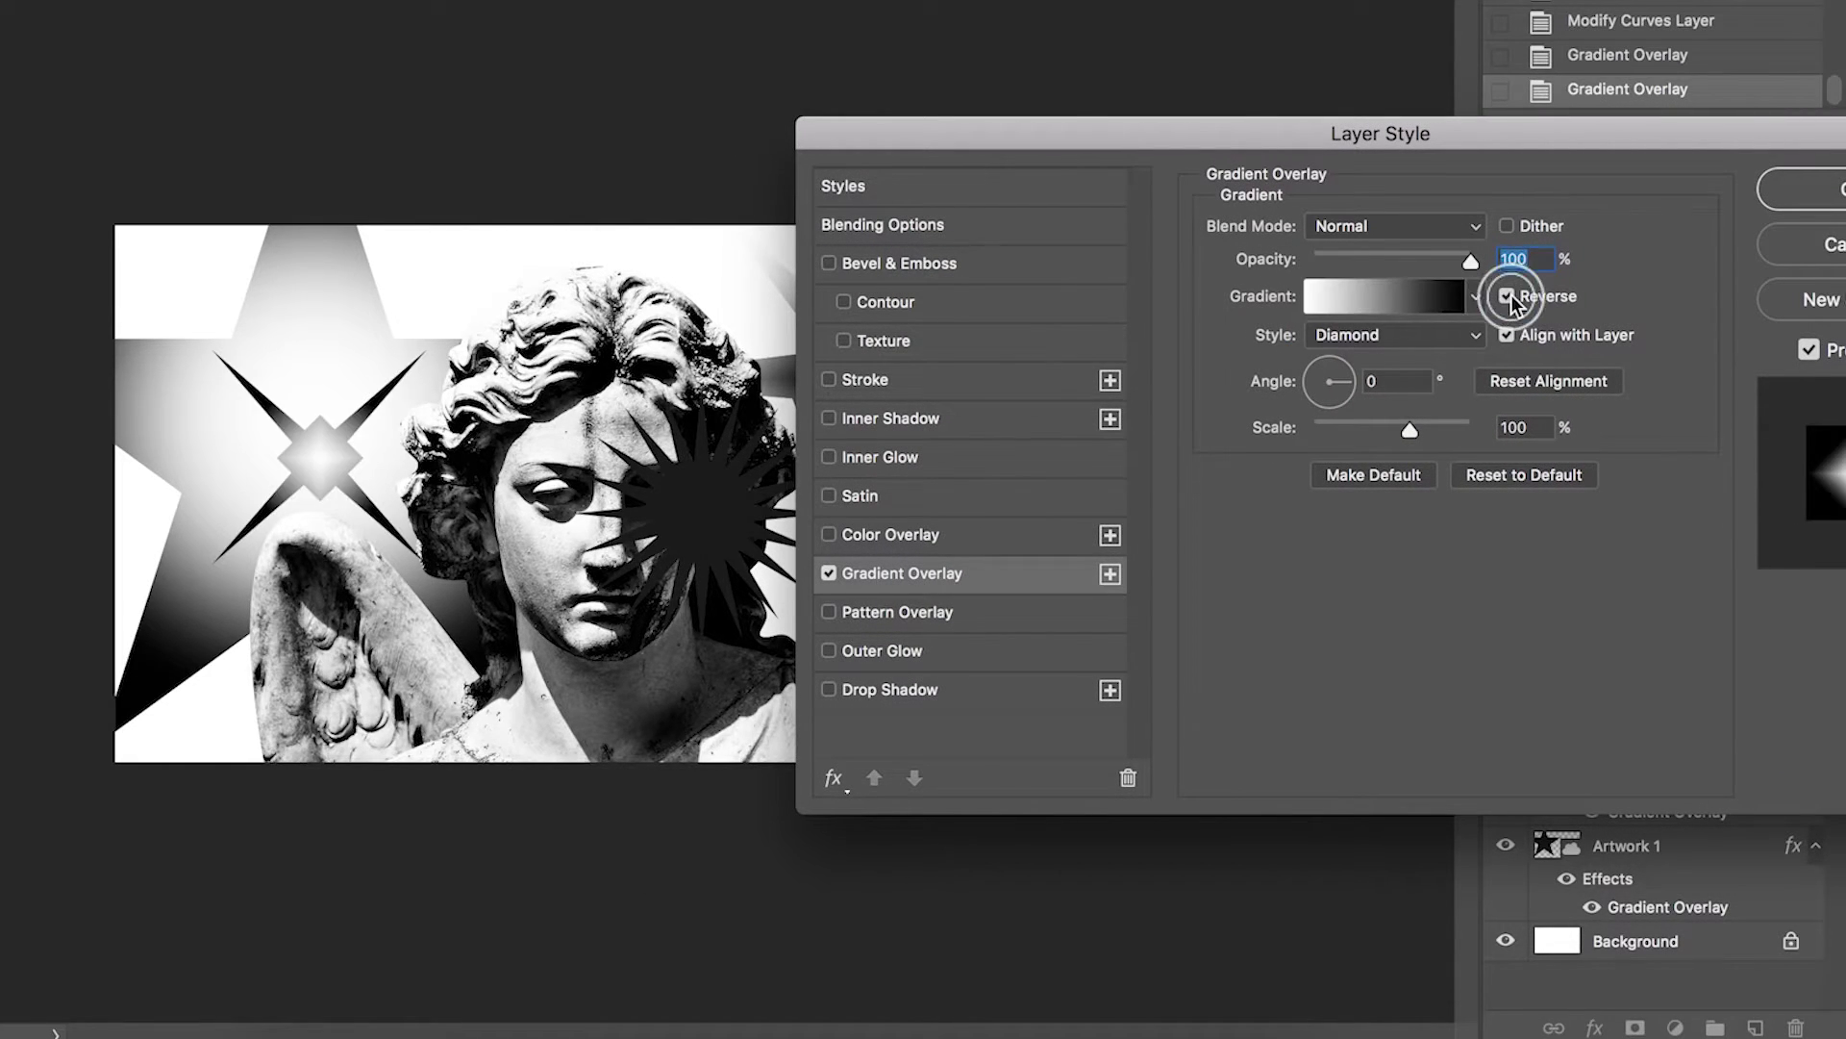
{"action": "left_click", "coordinate": [1794, 192]}
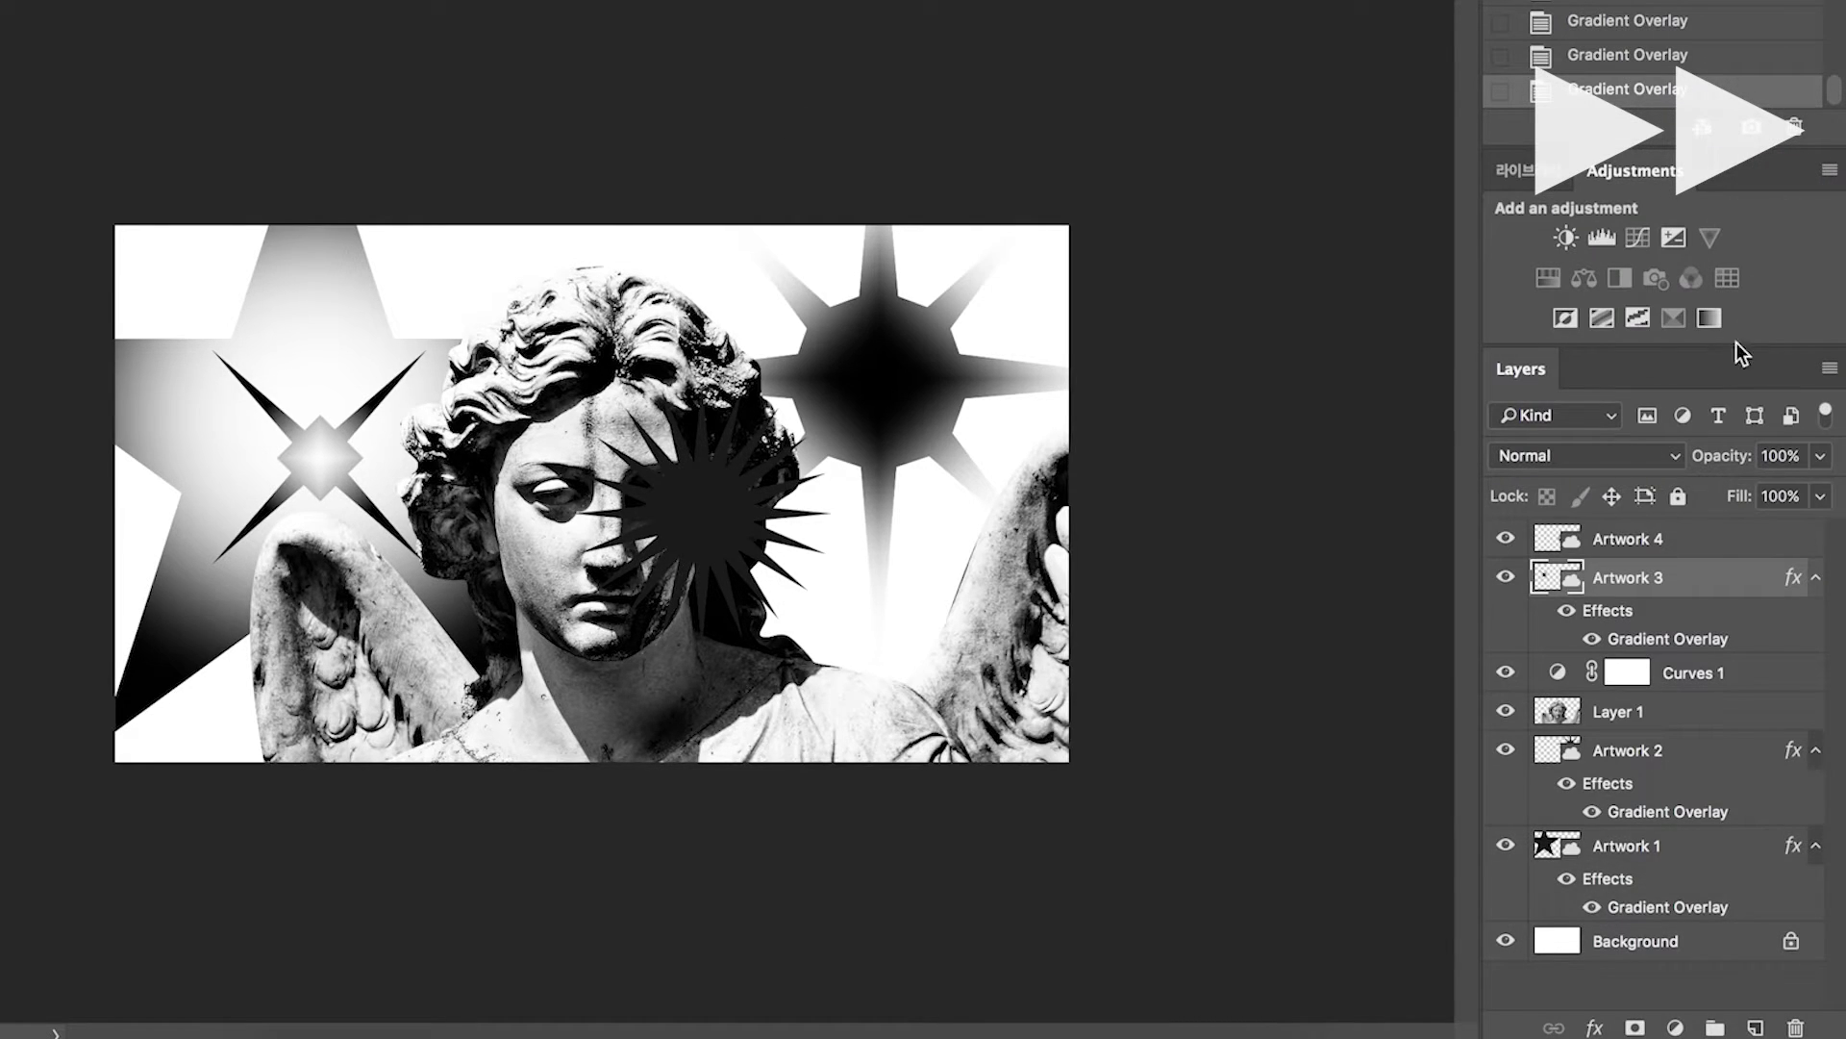
- Add a non-reversed Diamond Gradient Overlay to the Artwork 4 starburst
{"action": "left_click", "coordinate": [1604, 536]}
{"action": "left_click", "coordinate": [1595, 1027]}
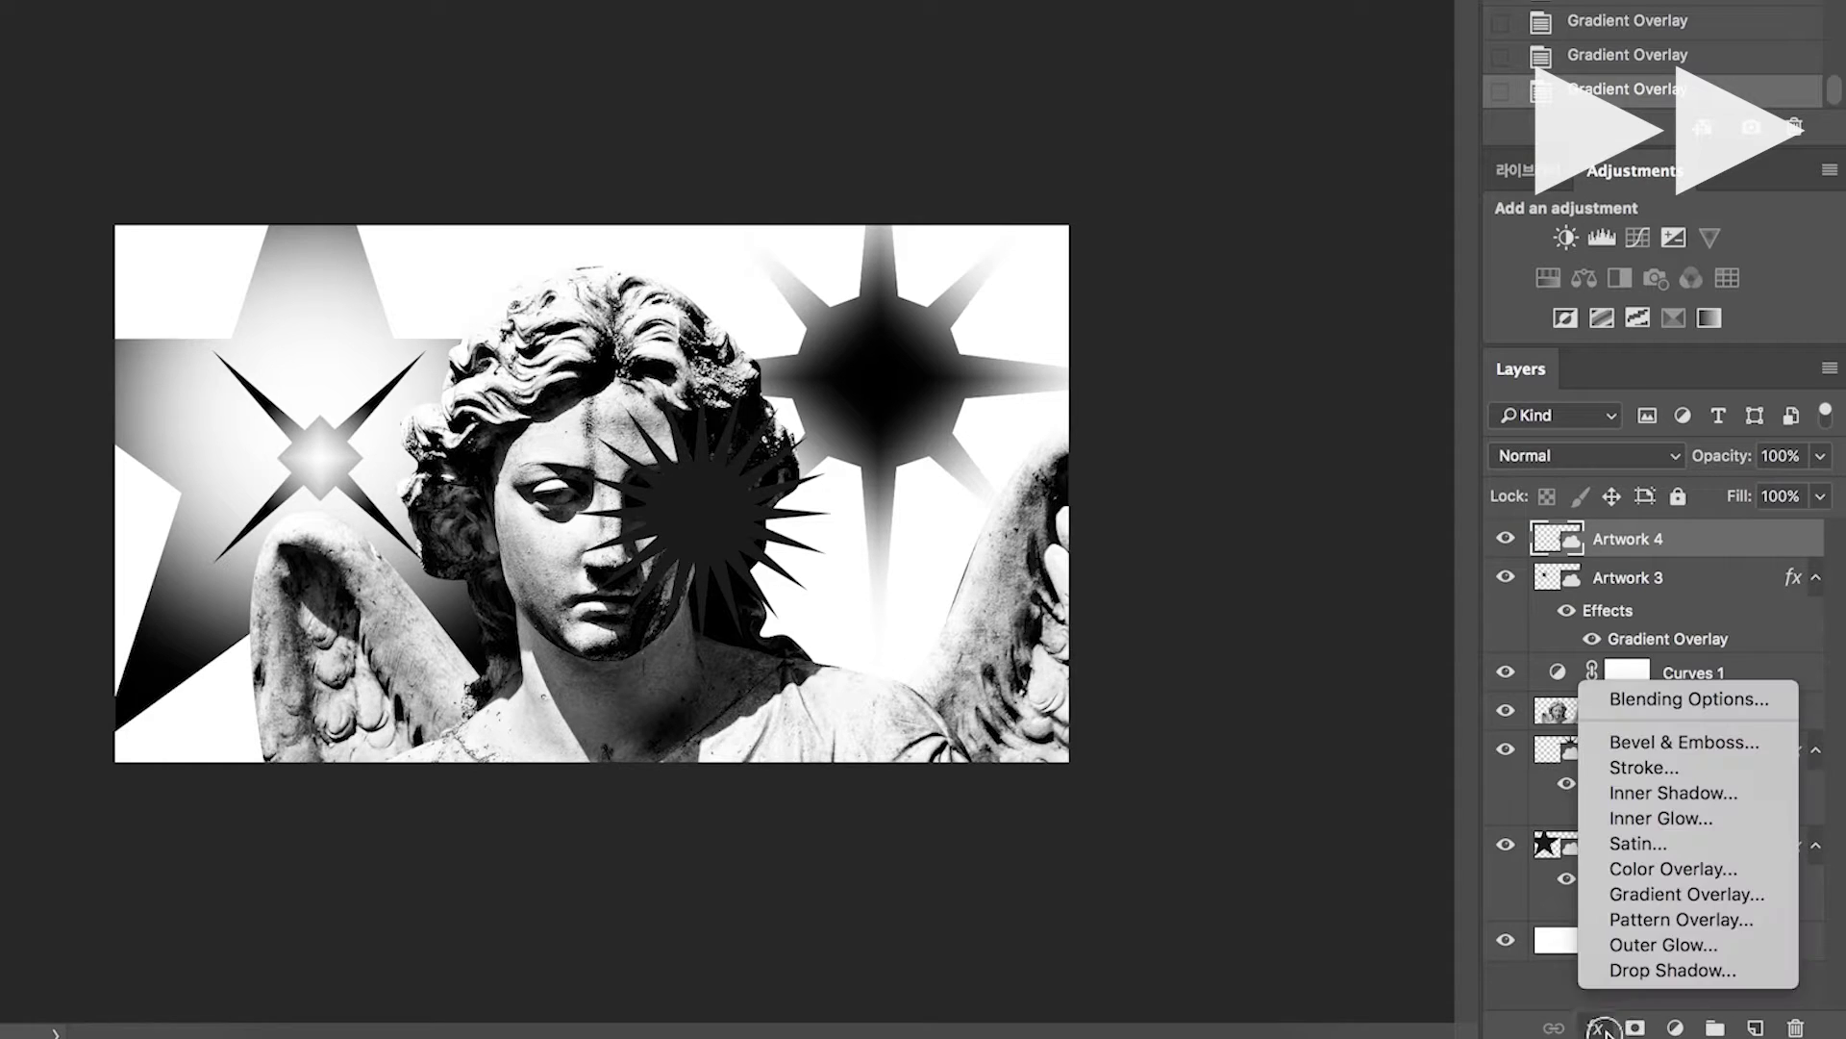
{"action": "left_click", "coordinate": [1627, 896]}
{"action": "left_click_drag", "start_coordinate": [761, 58], "coordinate": [1523, 146]}
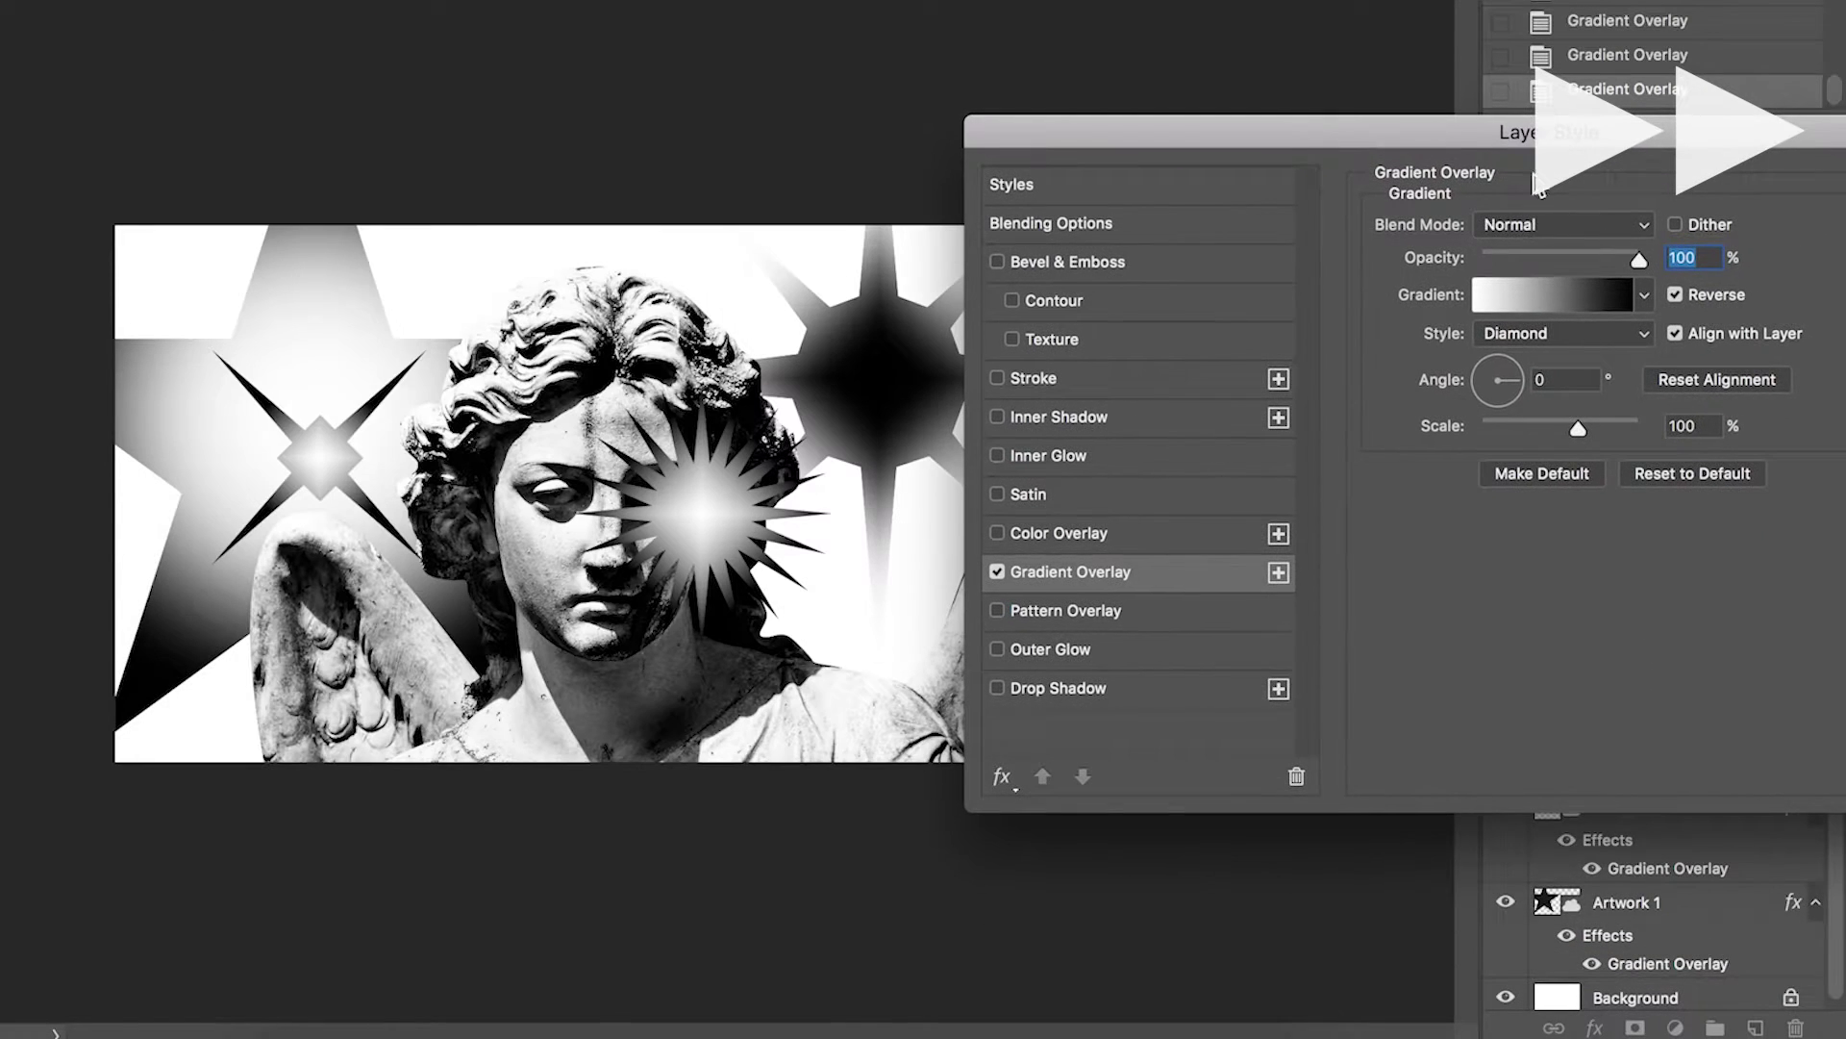
{"action": "left_click", "coordinate": [1535, 295]}
{"action": "left_click", "coordinate": [1722, 323]}
{"action": "left_click", "coordinate": [1674, 295]}
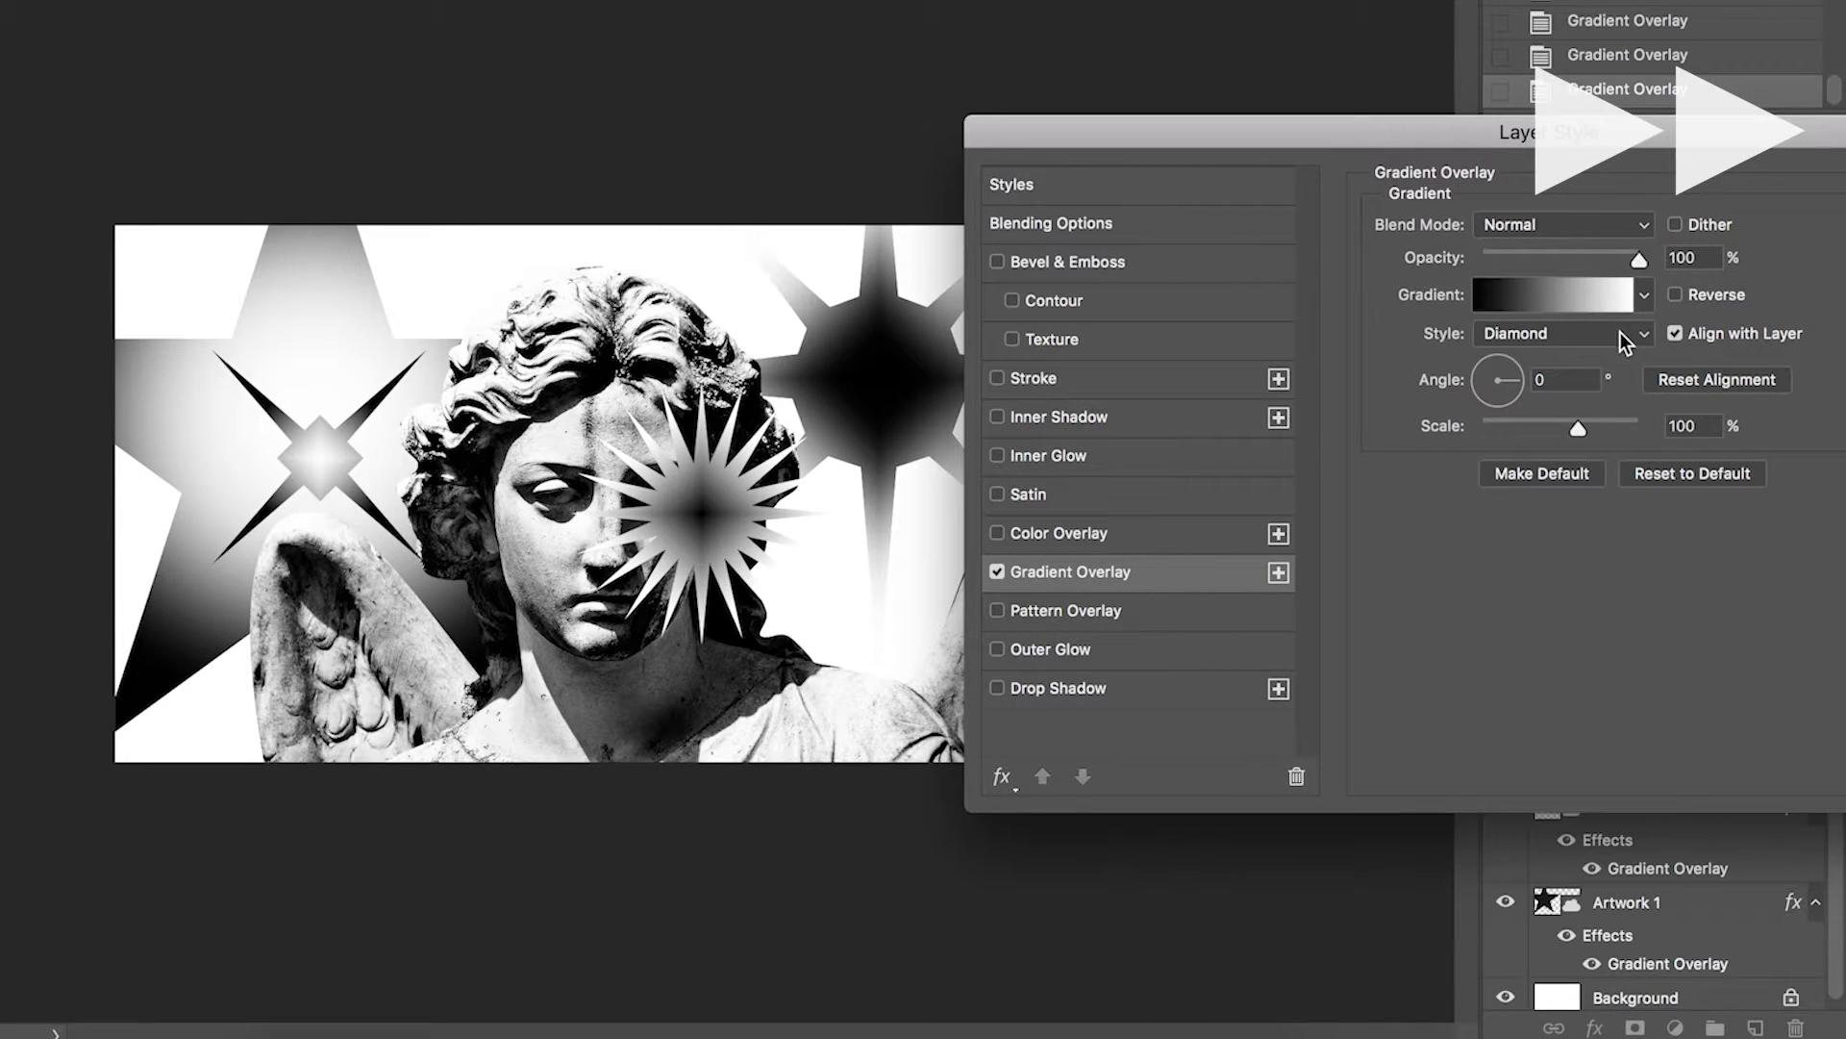
- Move the gradient's black stop to 34% and apply the overlay
{"action": "left_click", "coordinate": [1596, 296]}
{"action": "left_click_drag", "start_coordinate": [1187, 768], "coordinate": [1381, 777]}
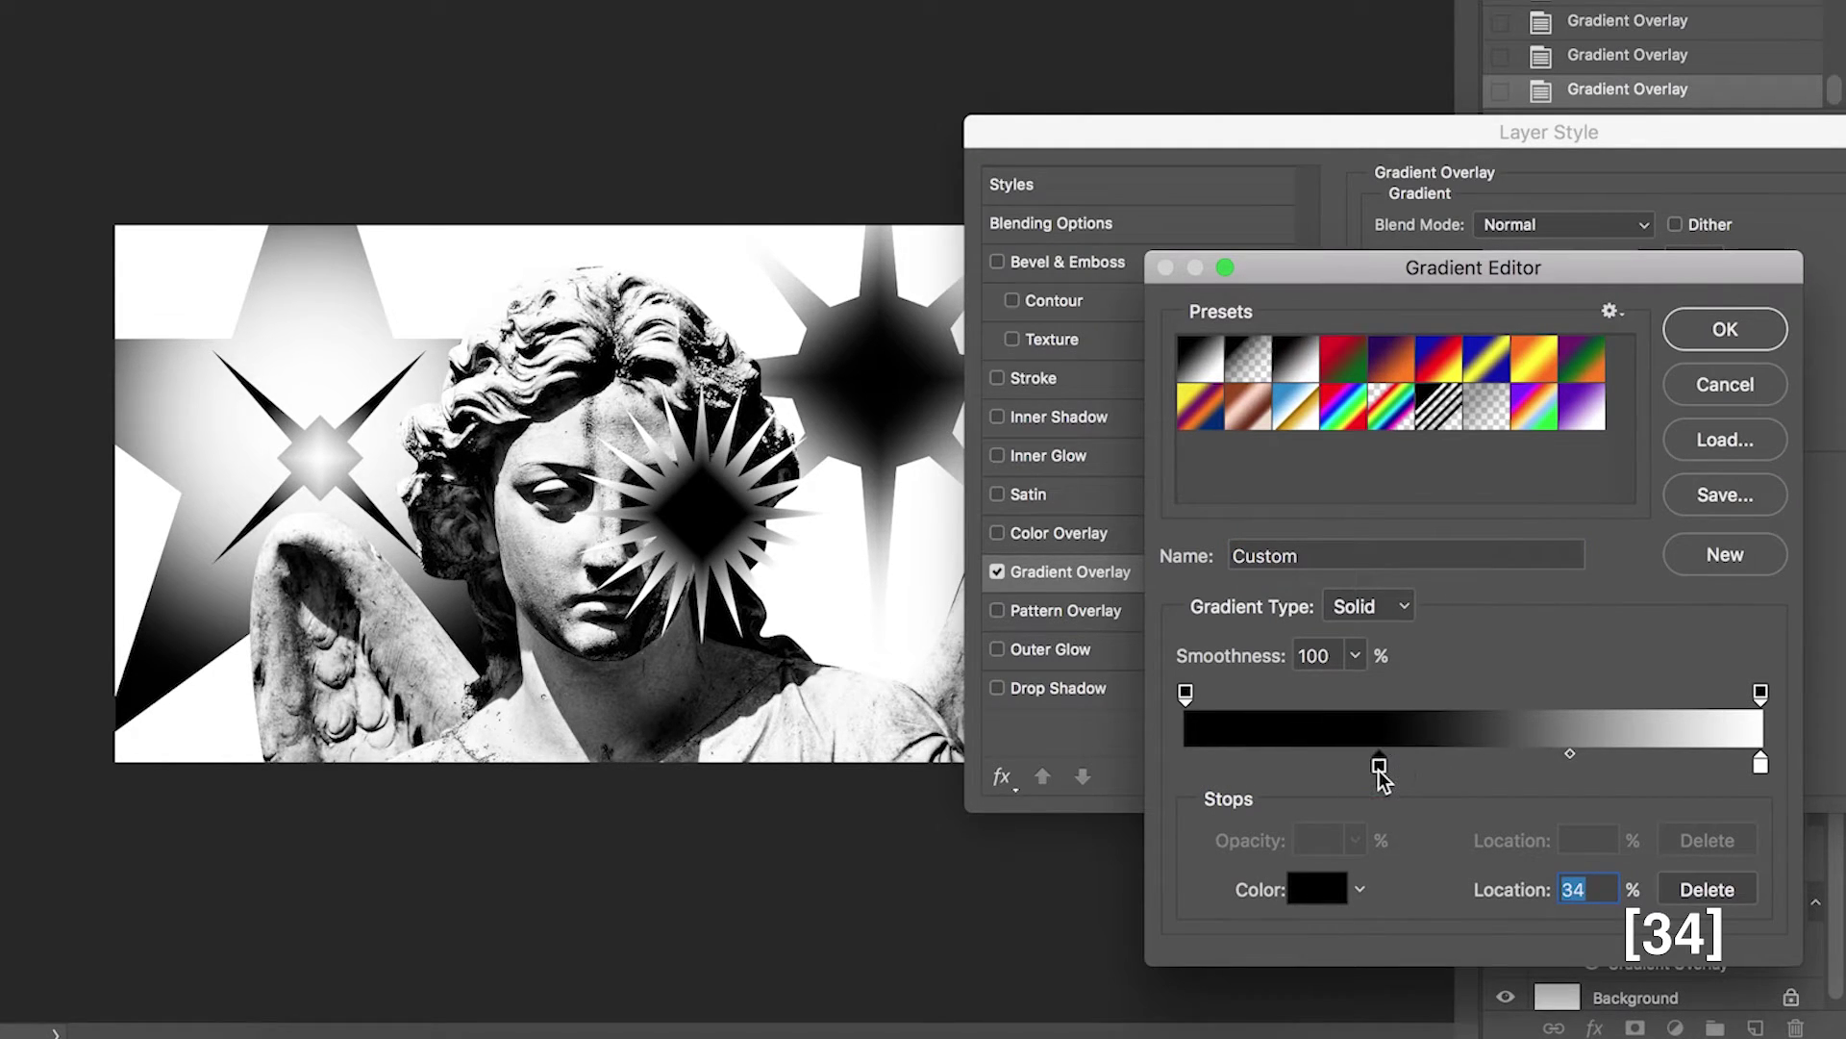
{"action": "left_click", "coordinate": [1715, 330]}
{"action": "left_click_drag", "start_coordinate": [1647, 135], "coordinate": [1385, 154]}
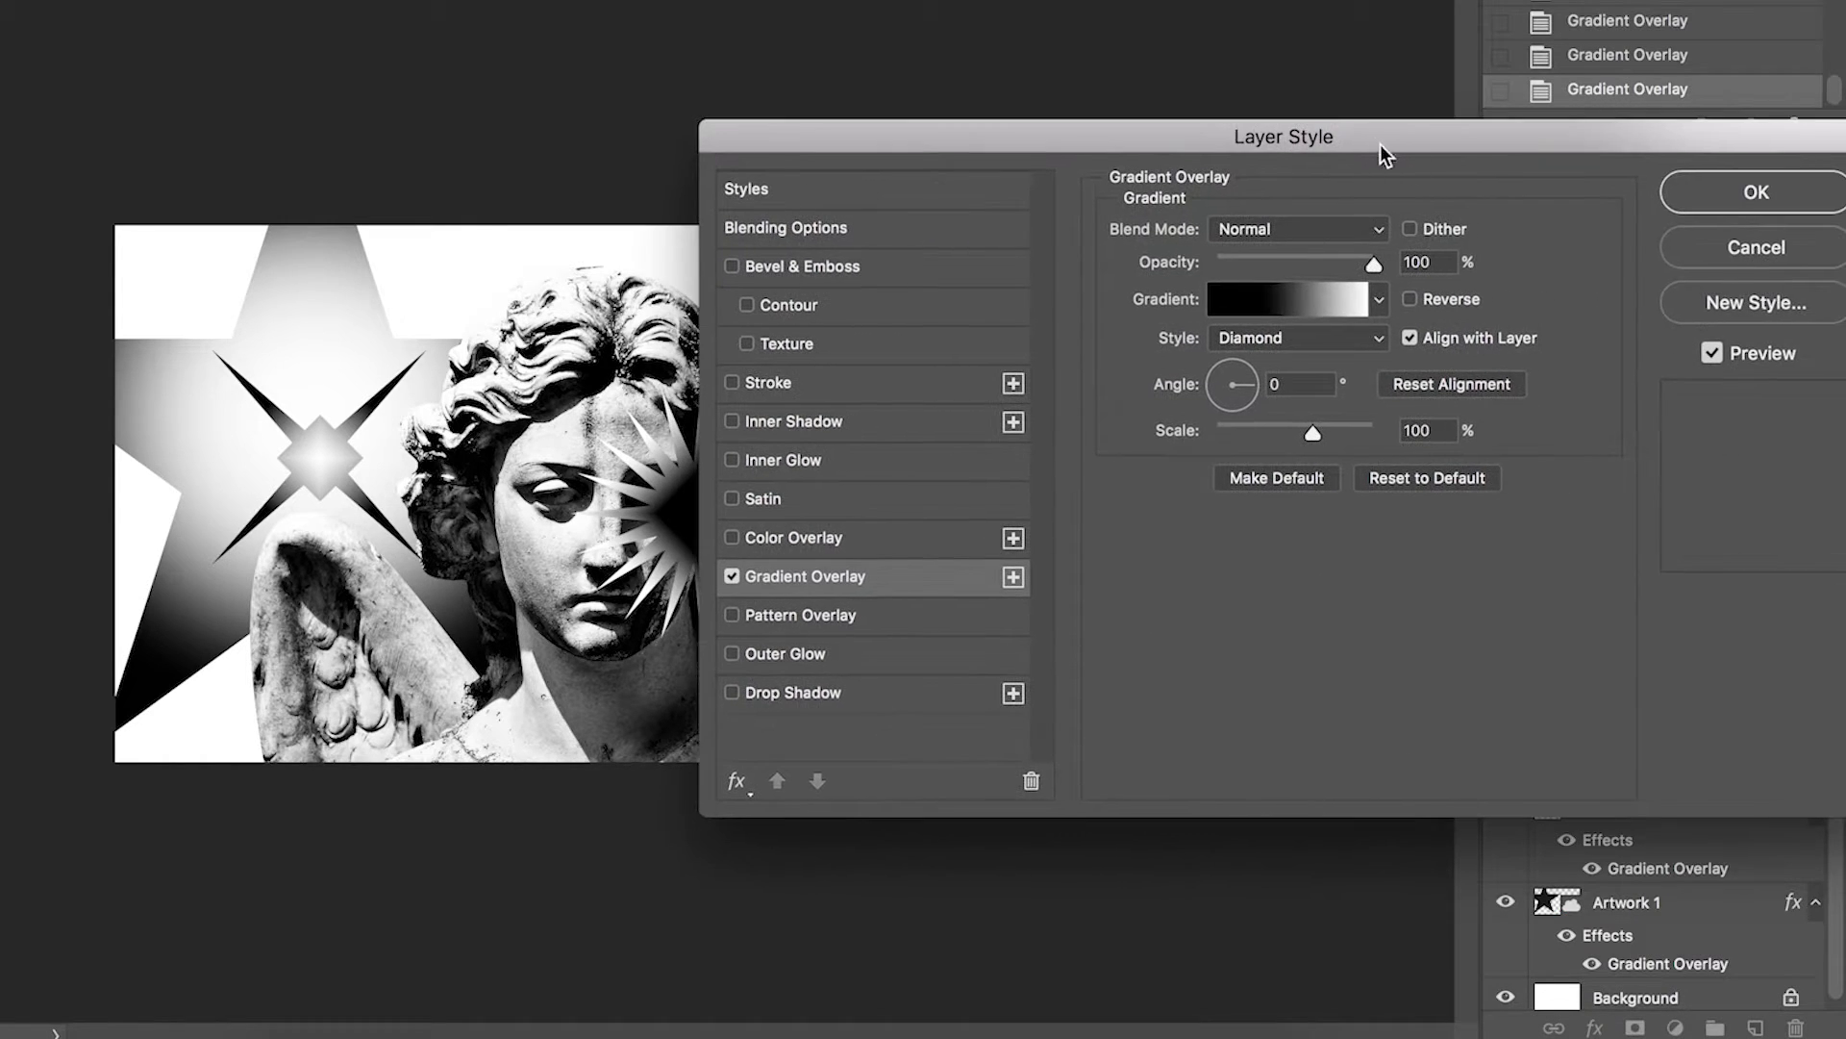
{"action": "left_click", "coordinate": [1737, 188]}
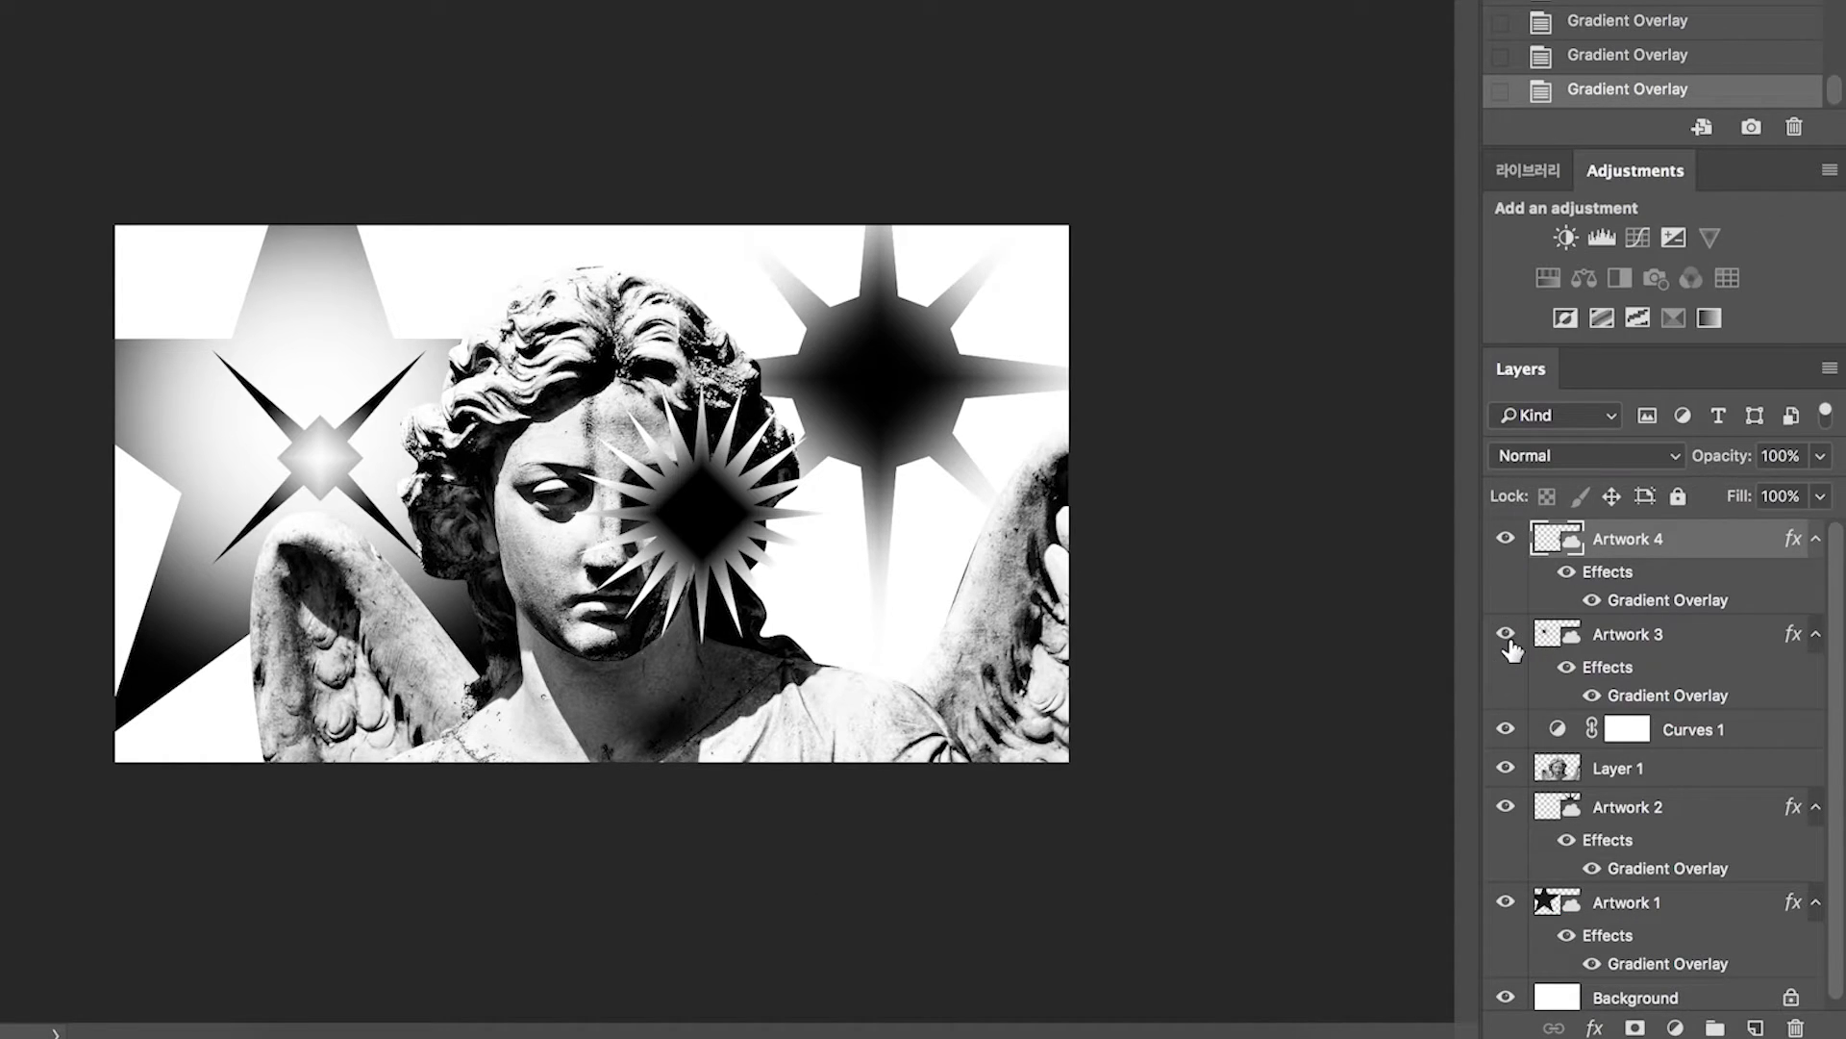
- Unlock the Background into Layer 0 and add a Gradient Overlay to it
{"action": "left_click", "coordinate": [1650, 997]}
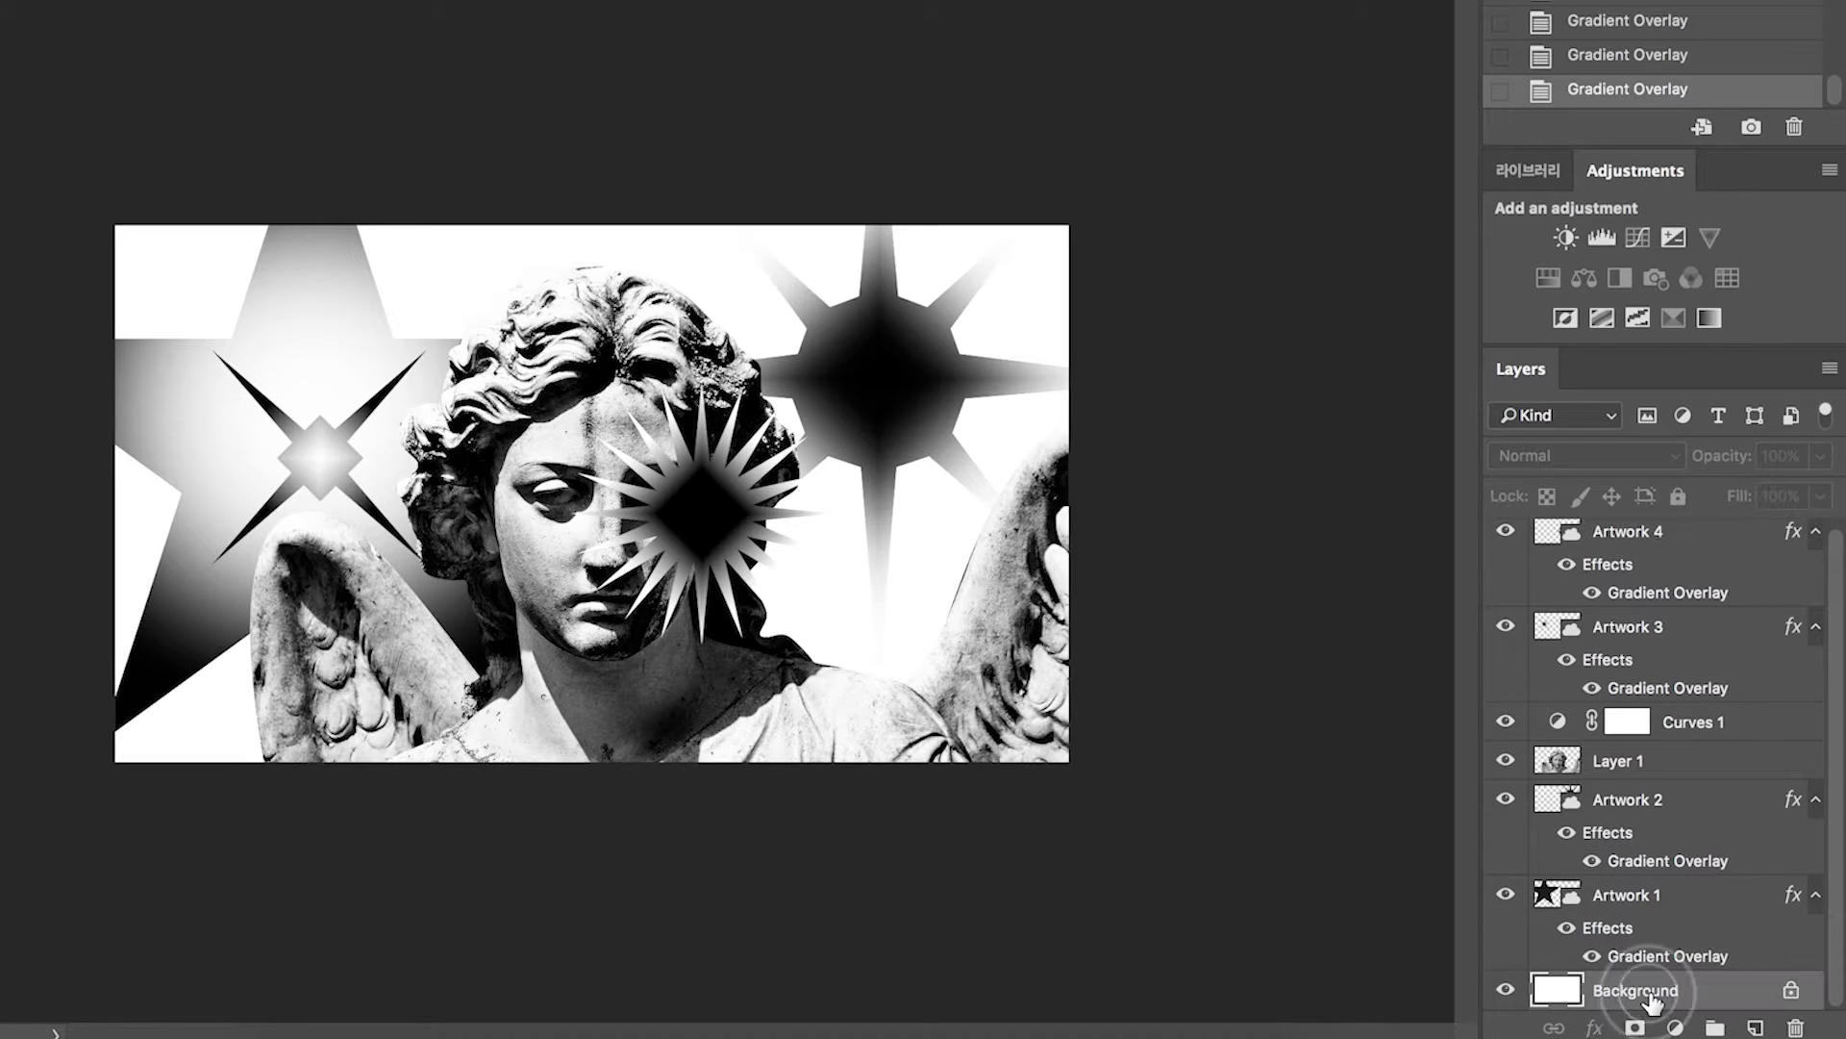
{"action": "left_click", "coordinate": [1792, 992]}
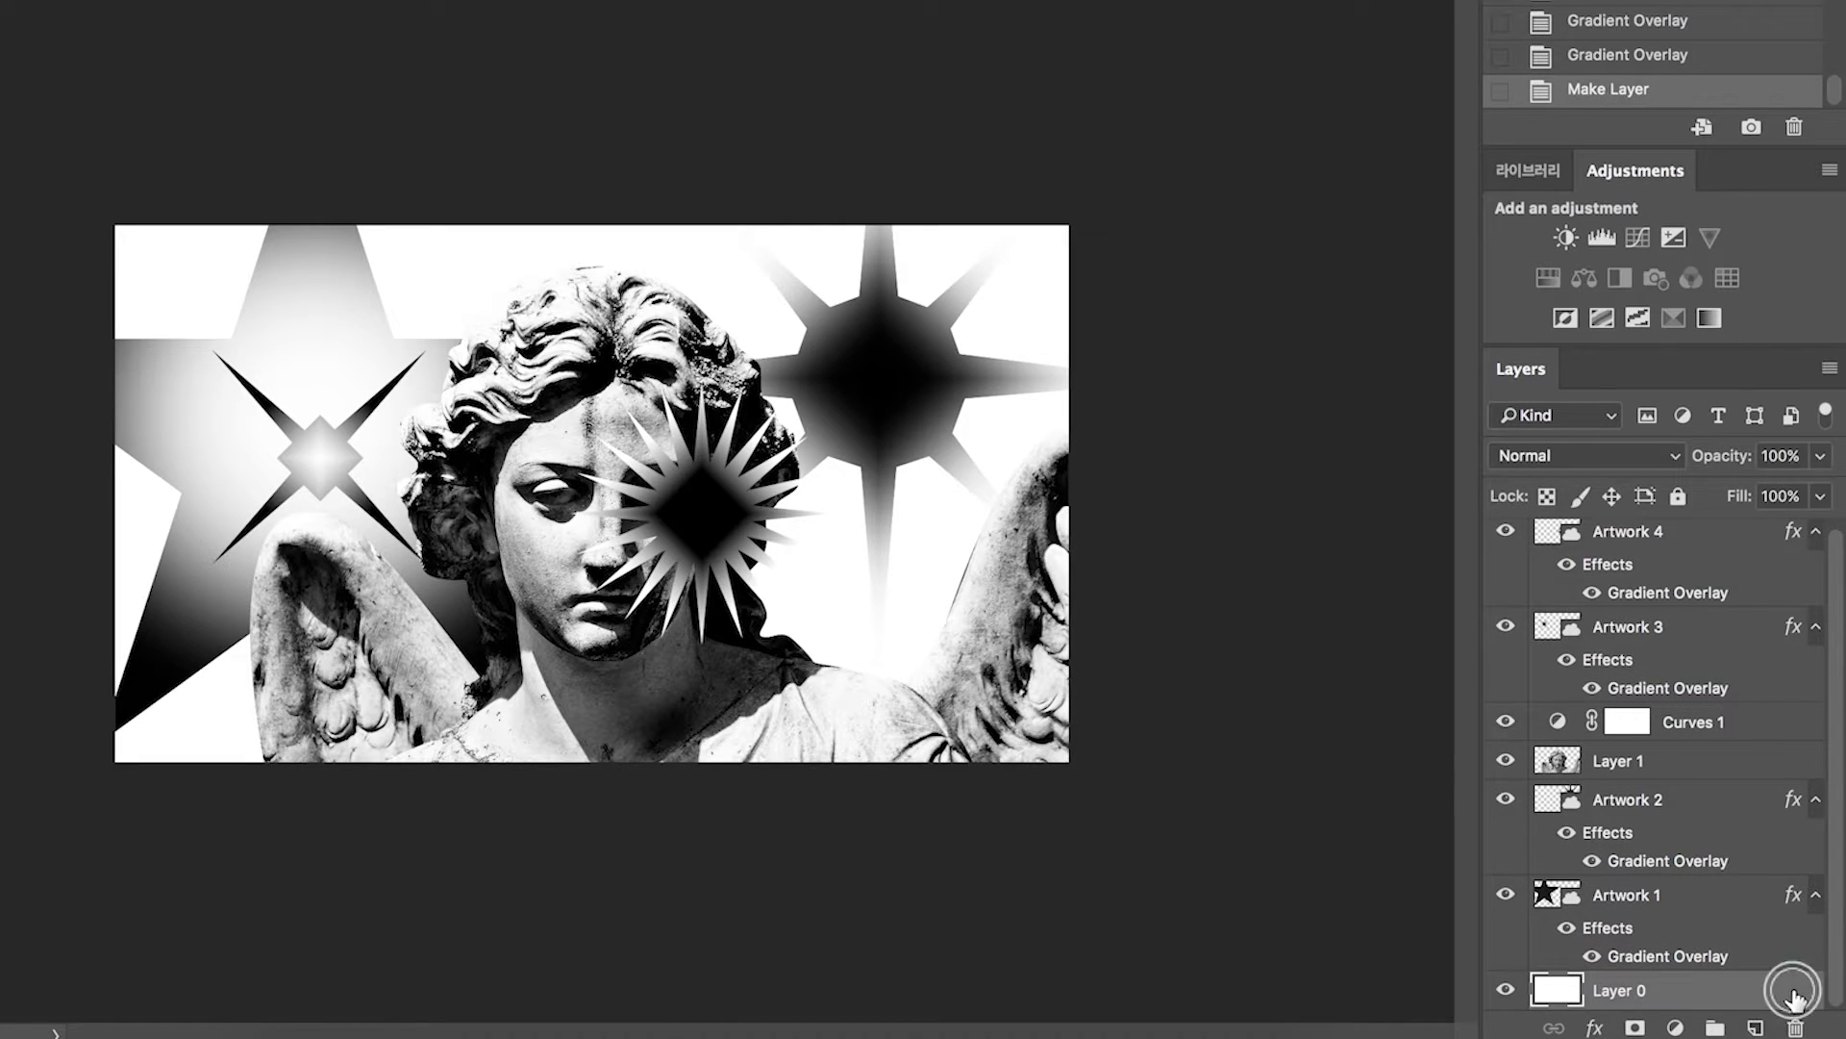
{"action": "left_click", "coordinate": [1595, 1027]}
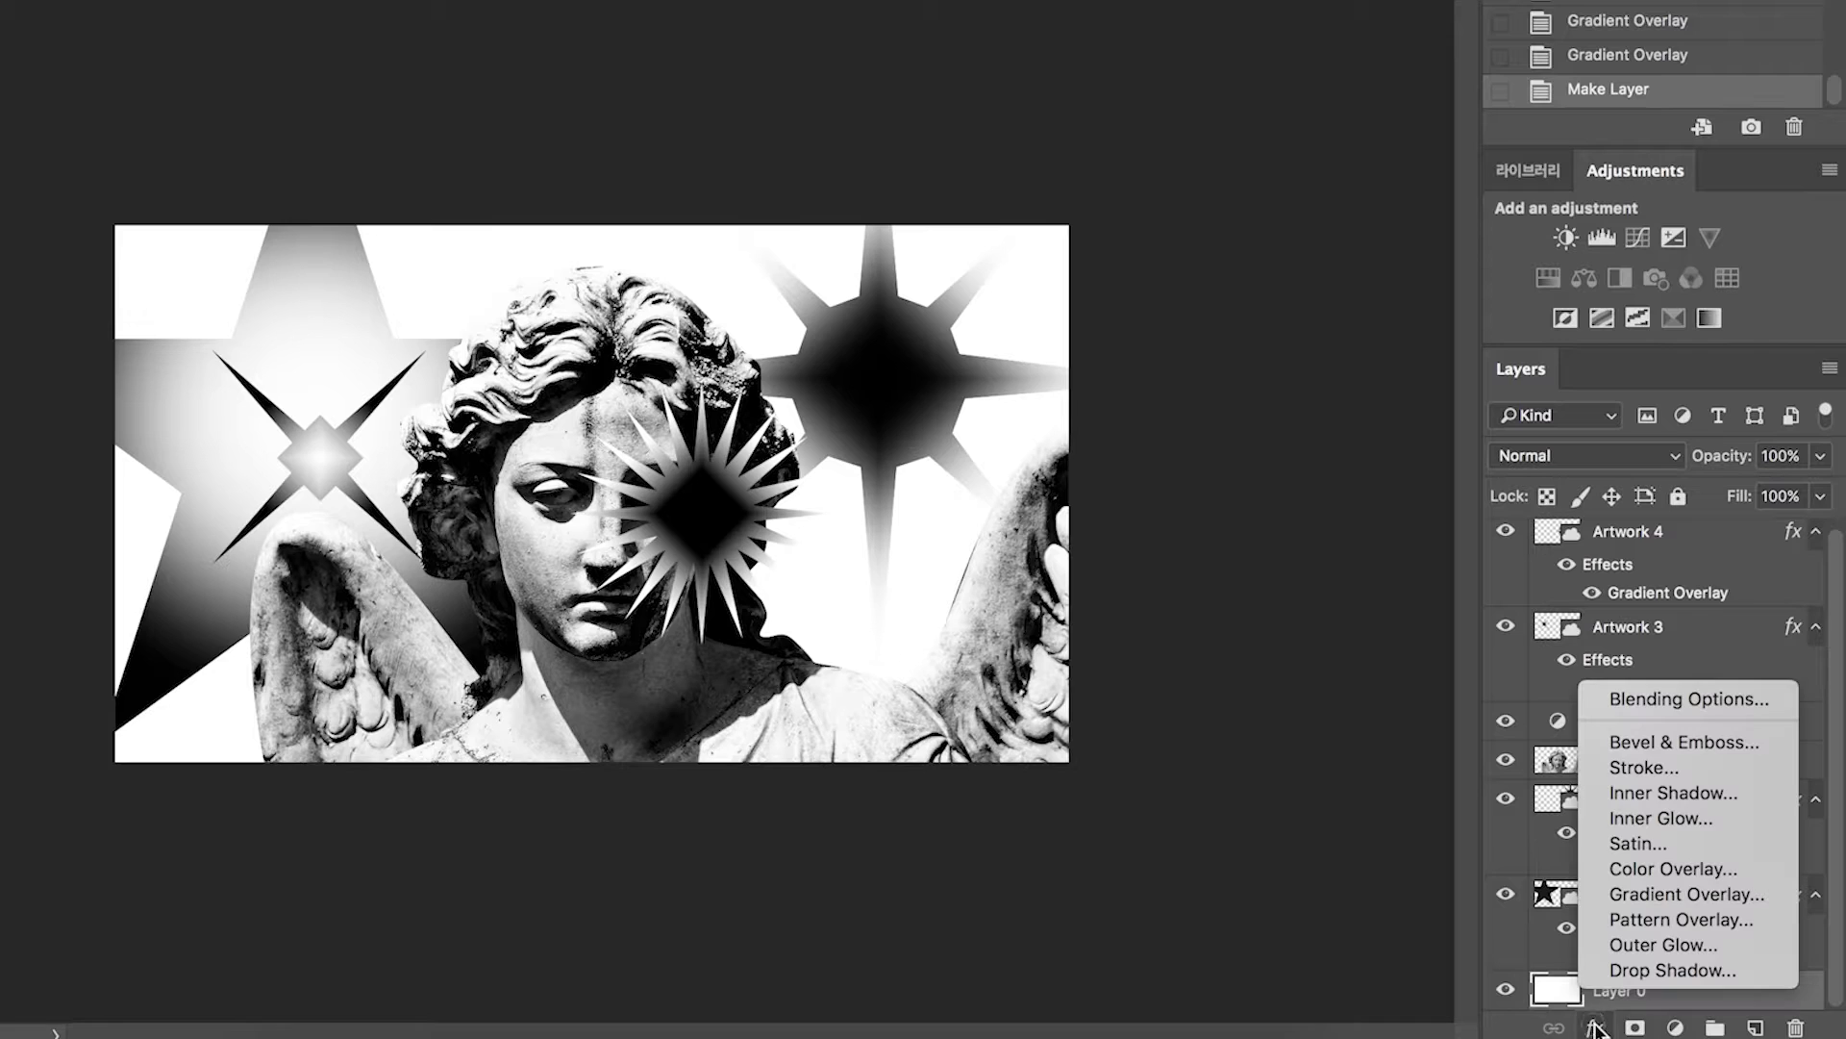
{"action": "left_click", "coordinate": [1640, 894]}
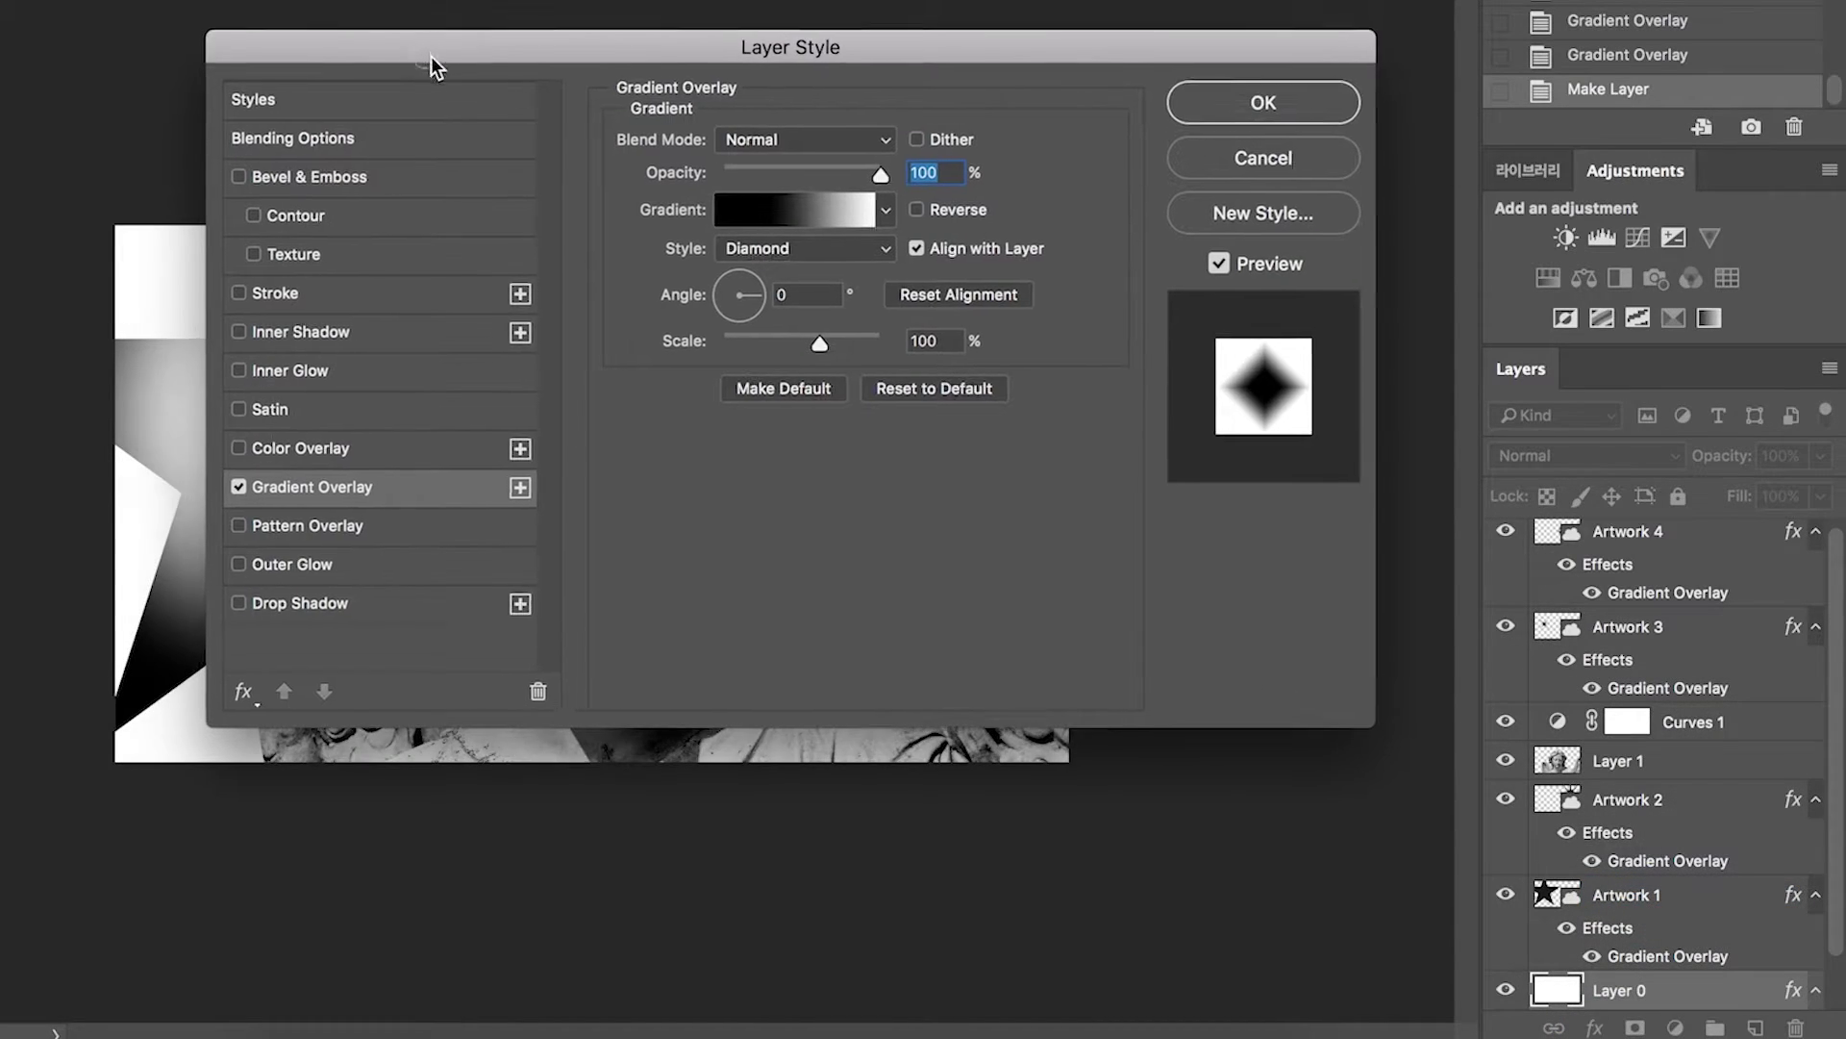
{"action": "left_click_drag", "start_coordinate": [429, 57], "coordinate": [1041, 117]}
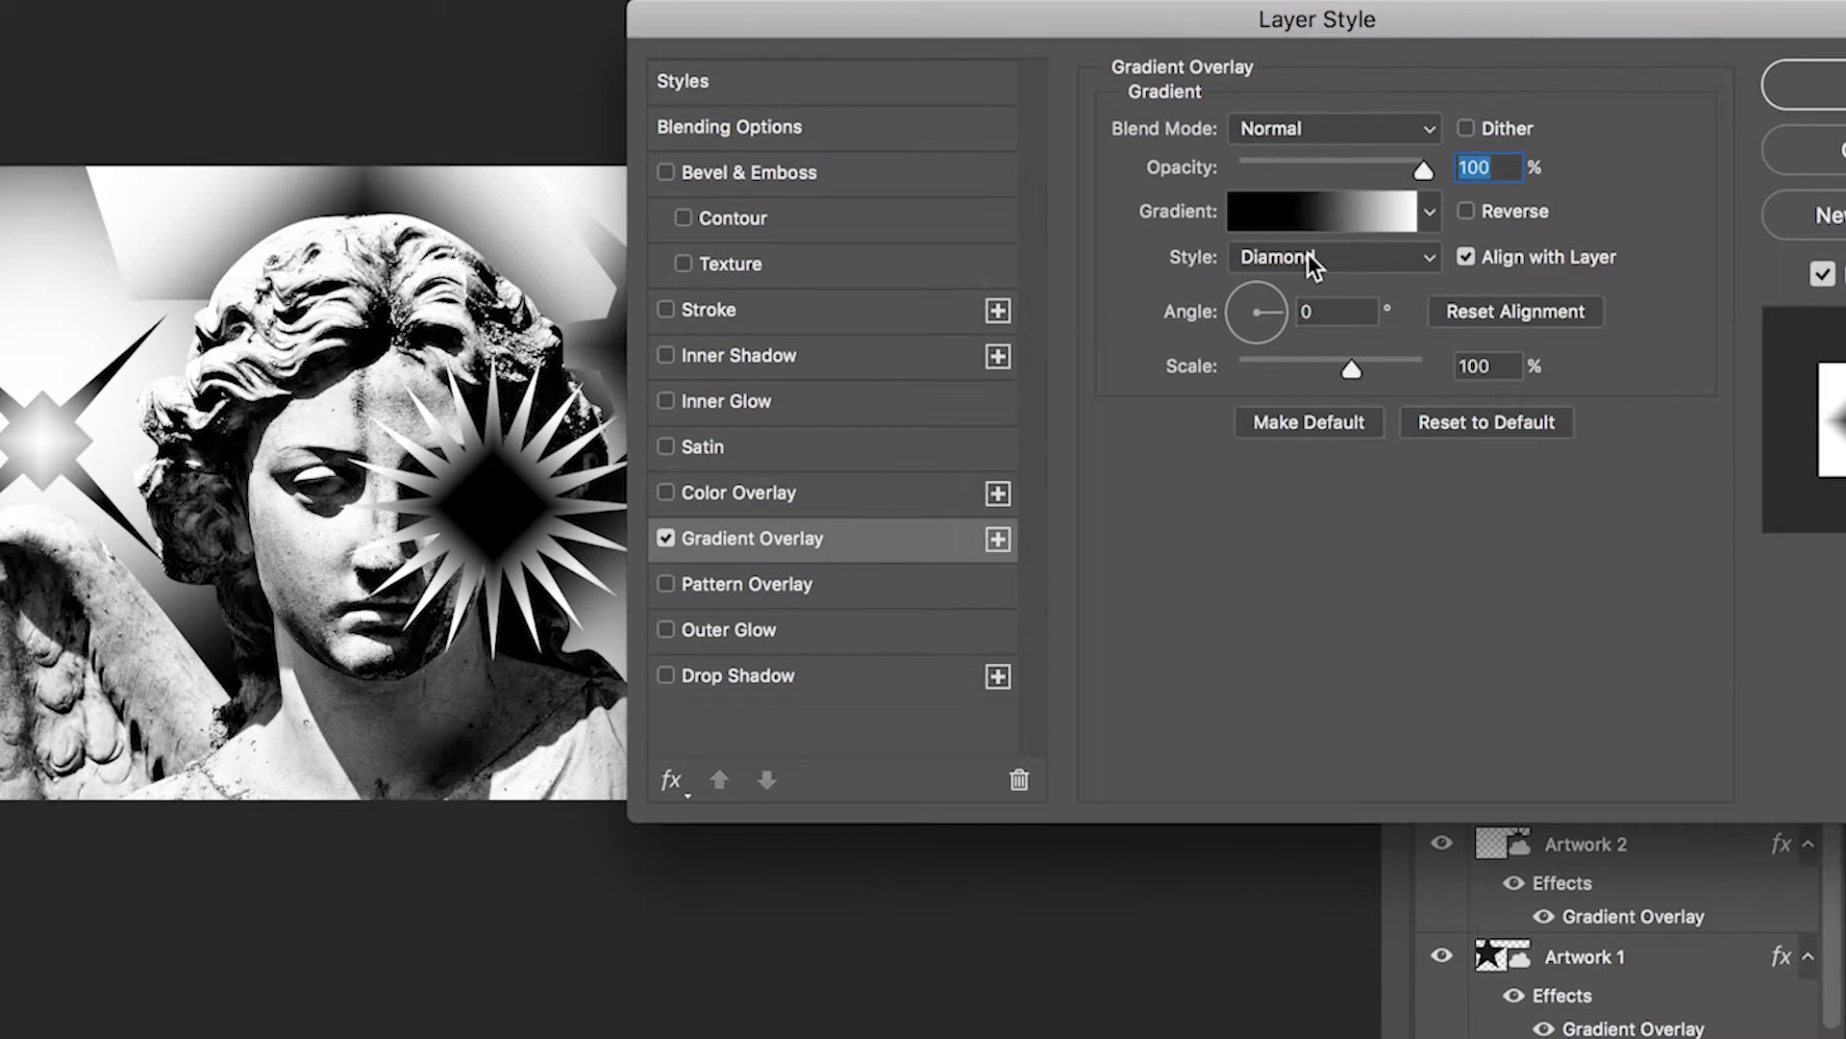
- Build a black-white-black gradient with white at 50% and black at 0% and 100%
{"action": "left_click", "coordinate": [1397, 266]}
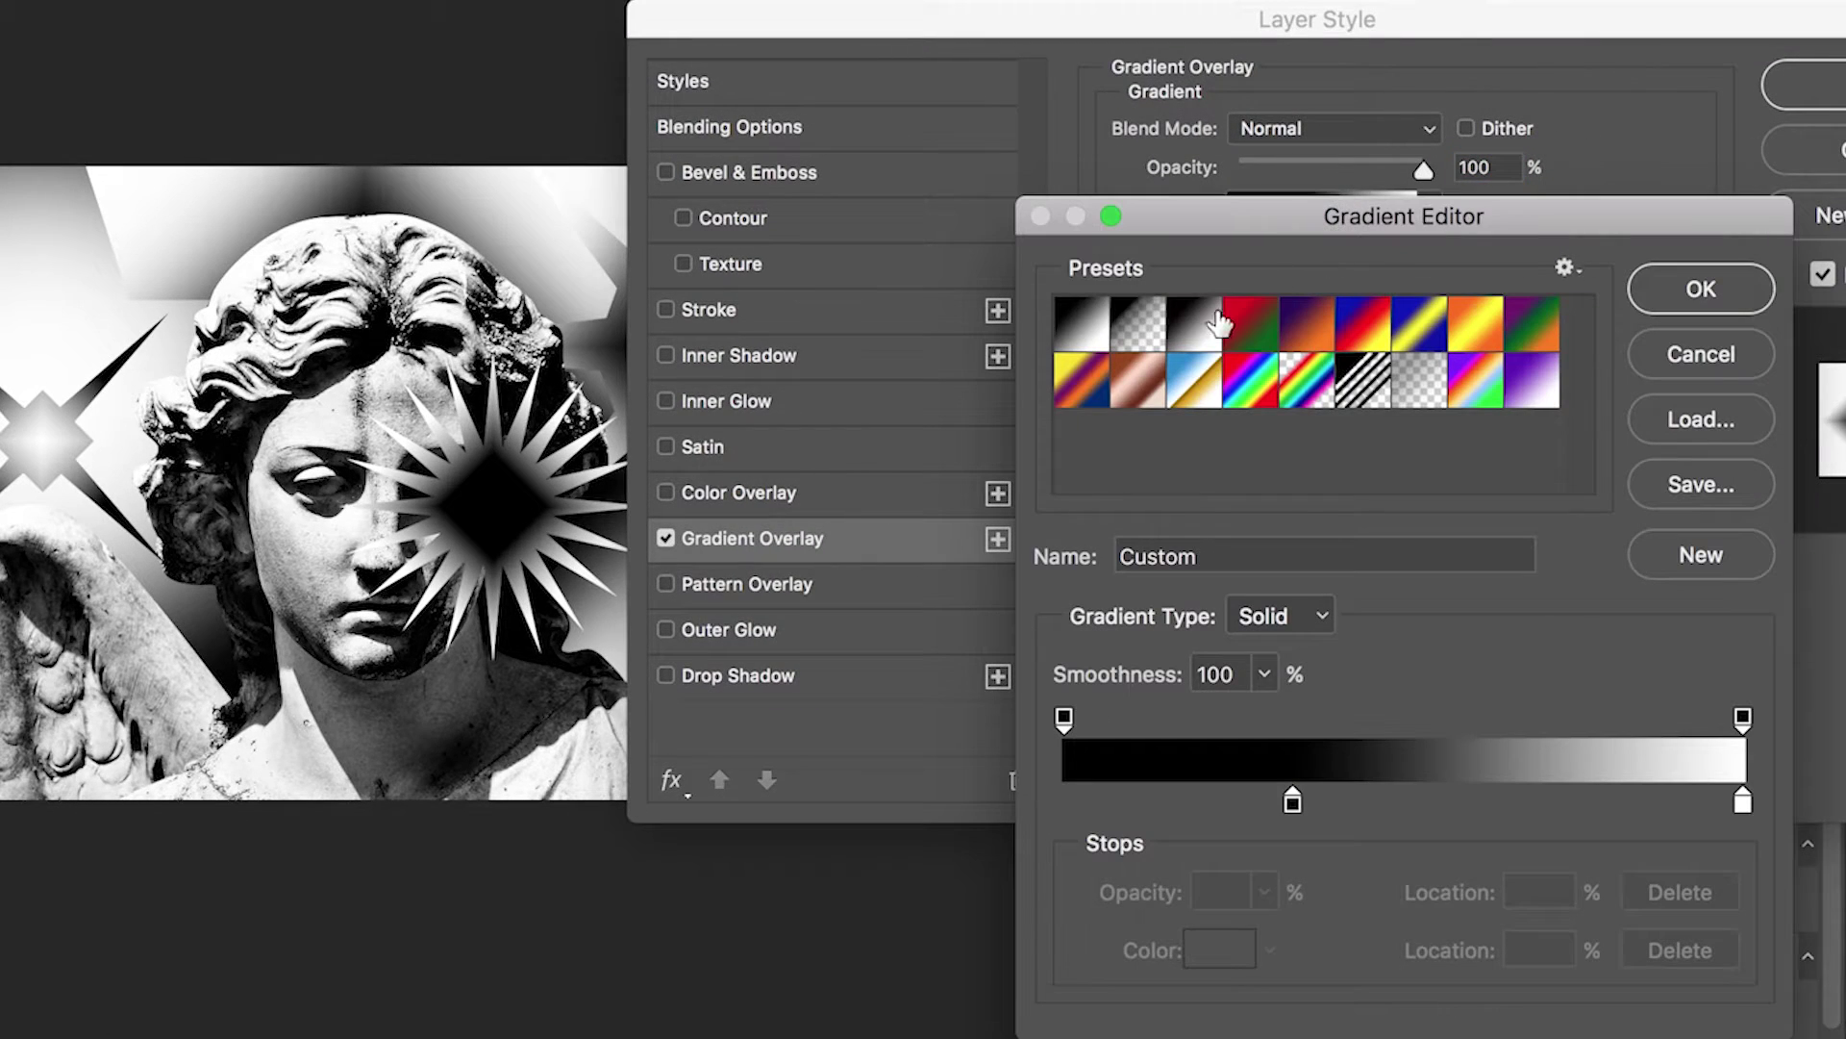
{"action": "left_click", "coordinate": [1301, 362]}
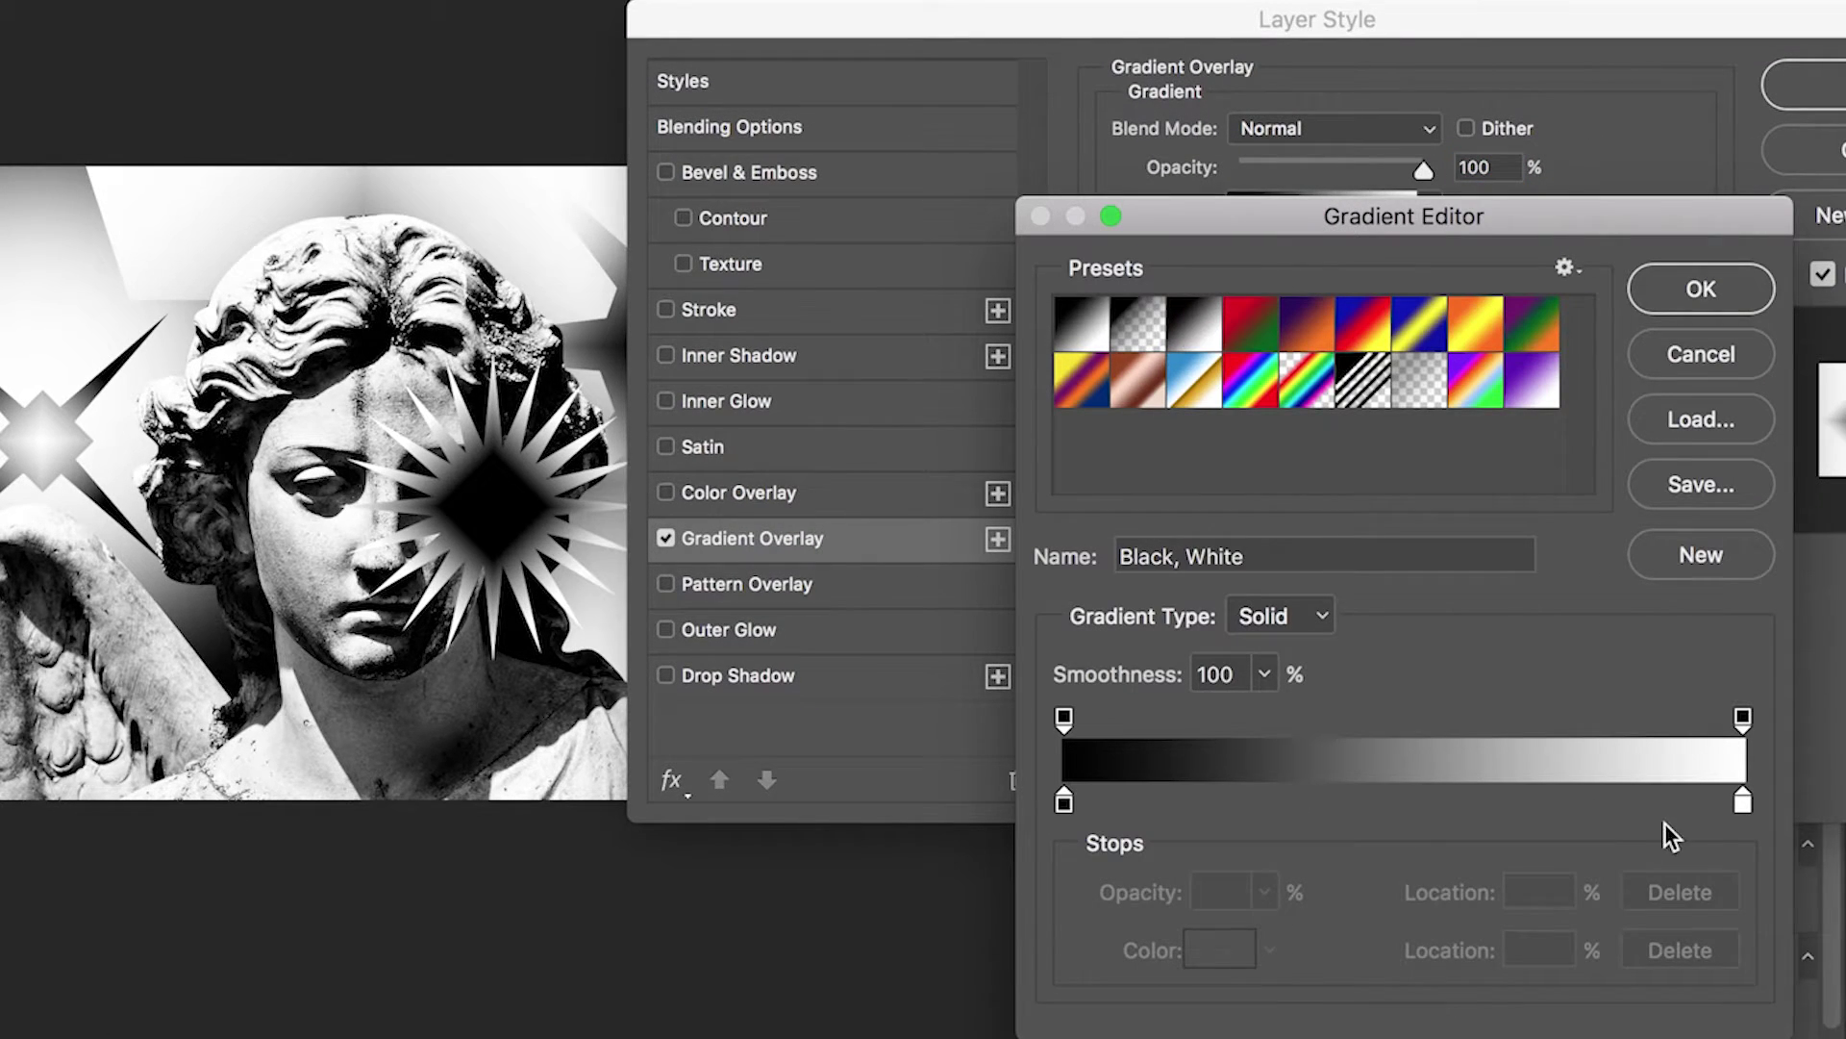
{"action": "left_click_drag", "start_coordinate": [1743, 802], "coordinate": [1407, 802]}
{"action": "left_click", "coordinate": [1524, 952]}
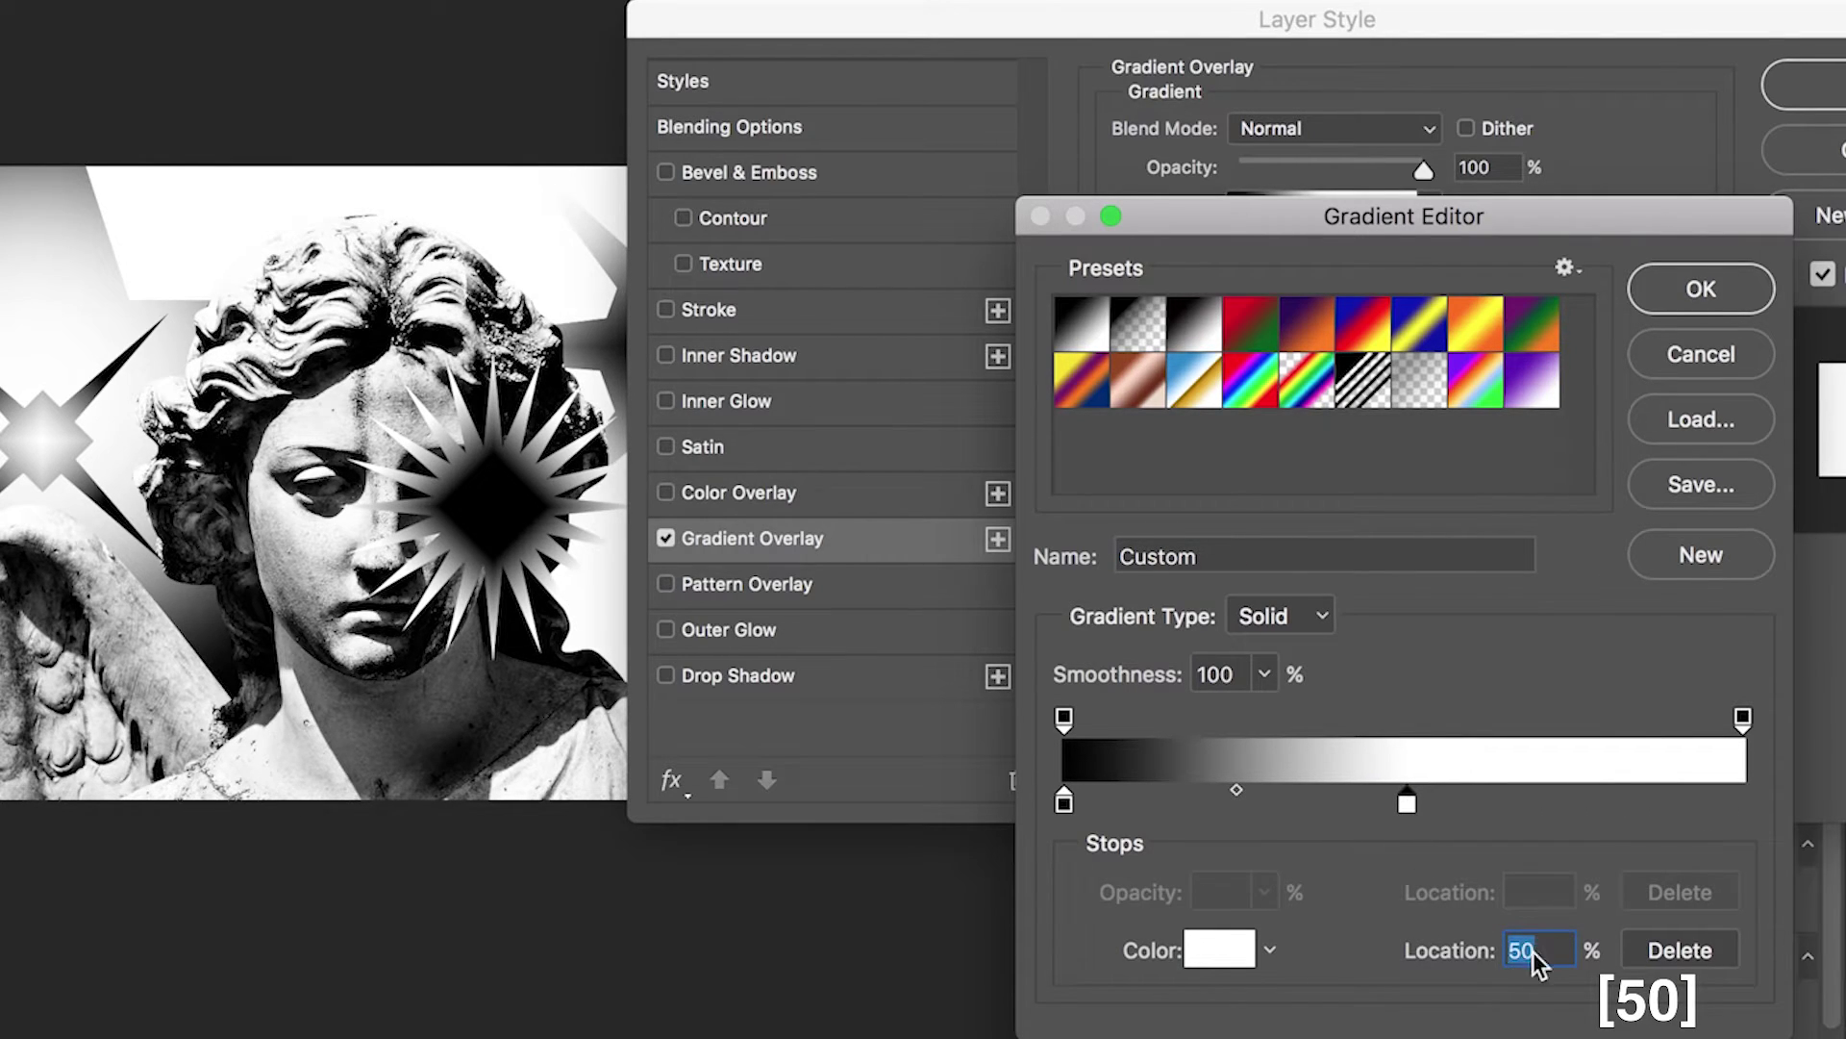
{"action": "left_click", "coordinate": [1537, 962]}
{"action": "key", "text": "alt"}
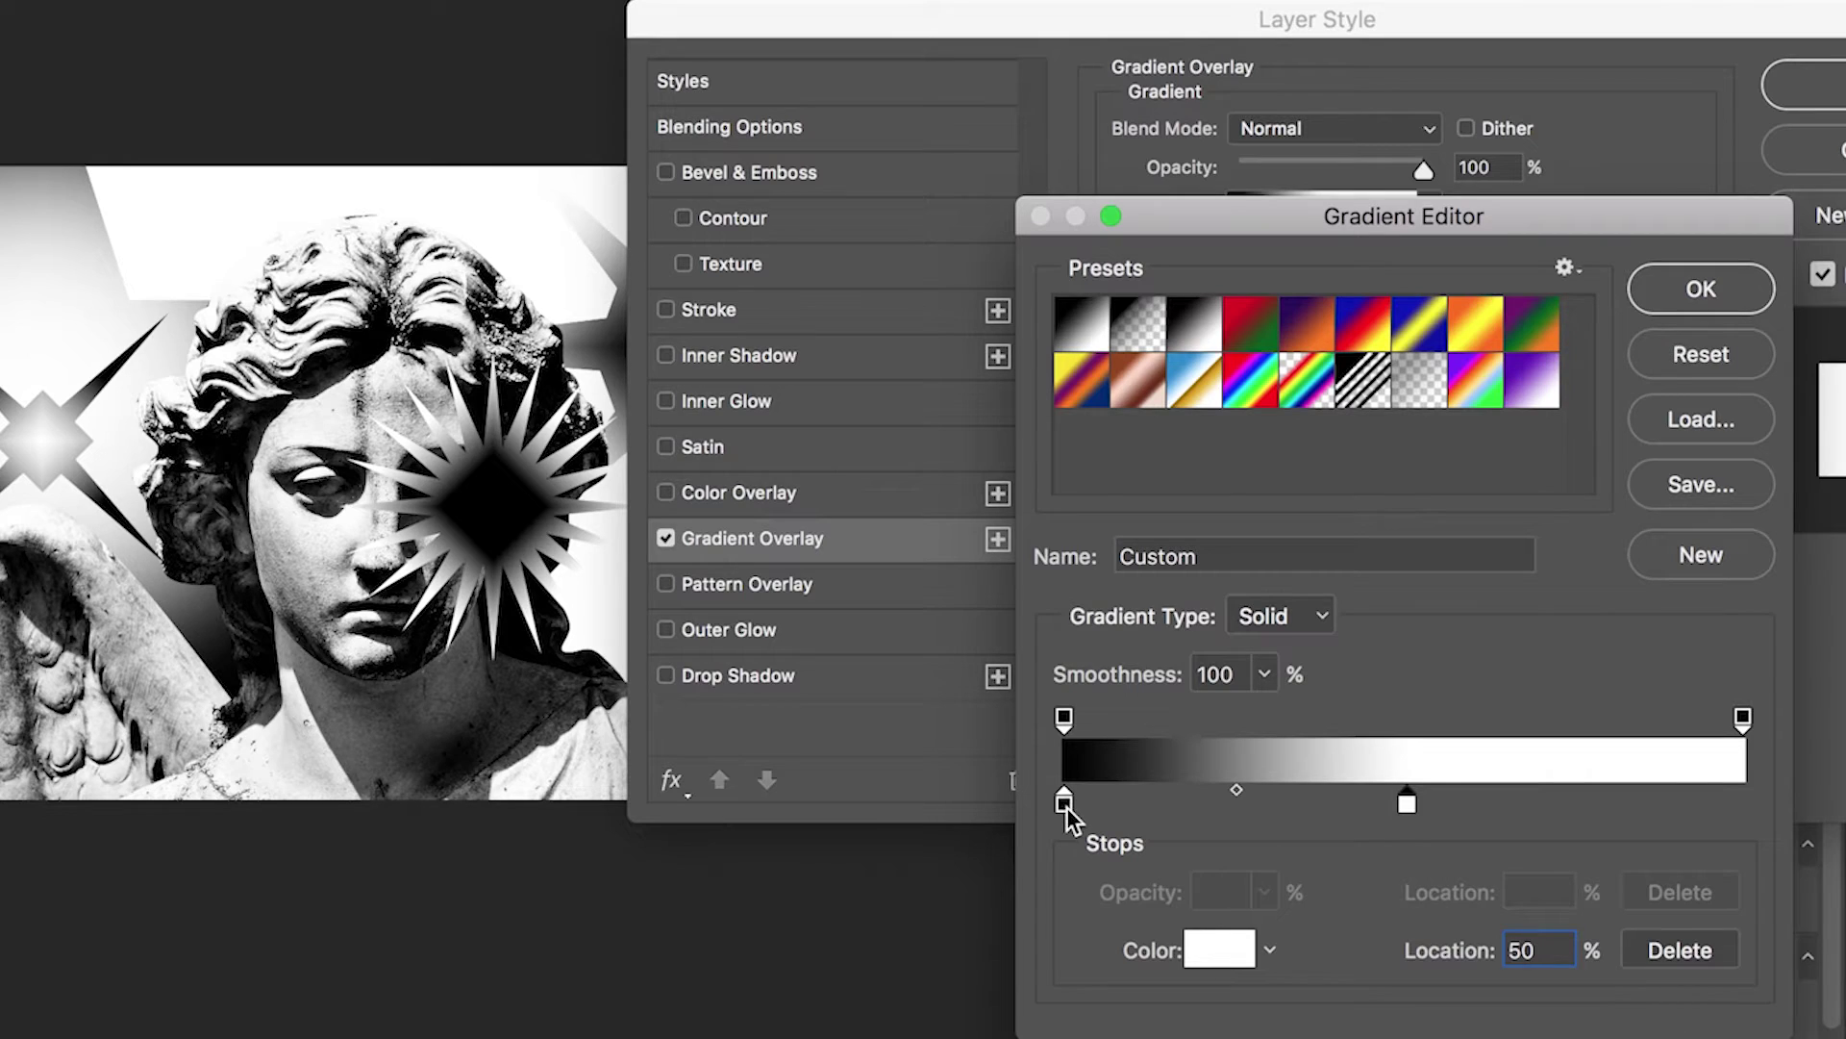
{"action": "left_click_drag", "start_coordinate": [1064, 802], "coordinate": [1808, 827]}
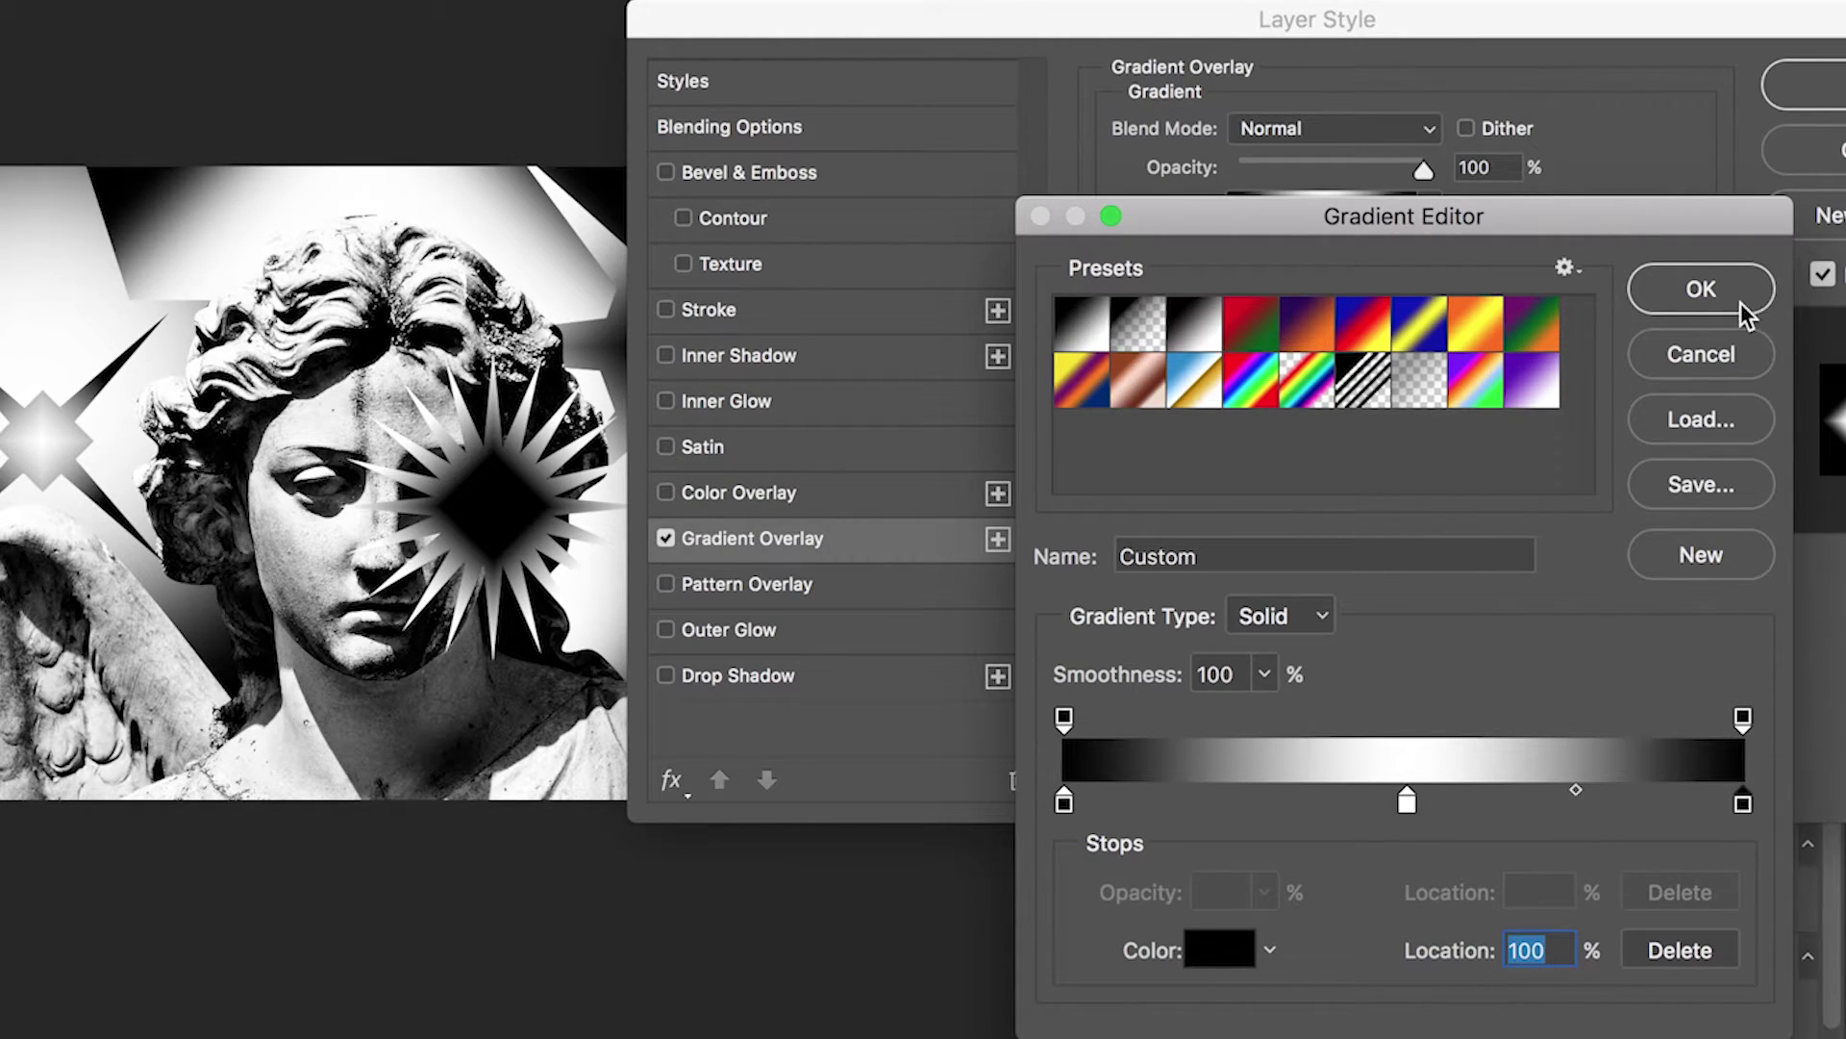
{"action": "left_click", "coordinate": [1698, 303]}
- Set the Layer 0 overlay style to Linear and apply it
{"action": "left_click", "coordinate": [1427, 257]}
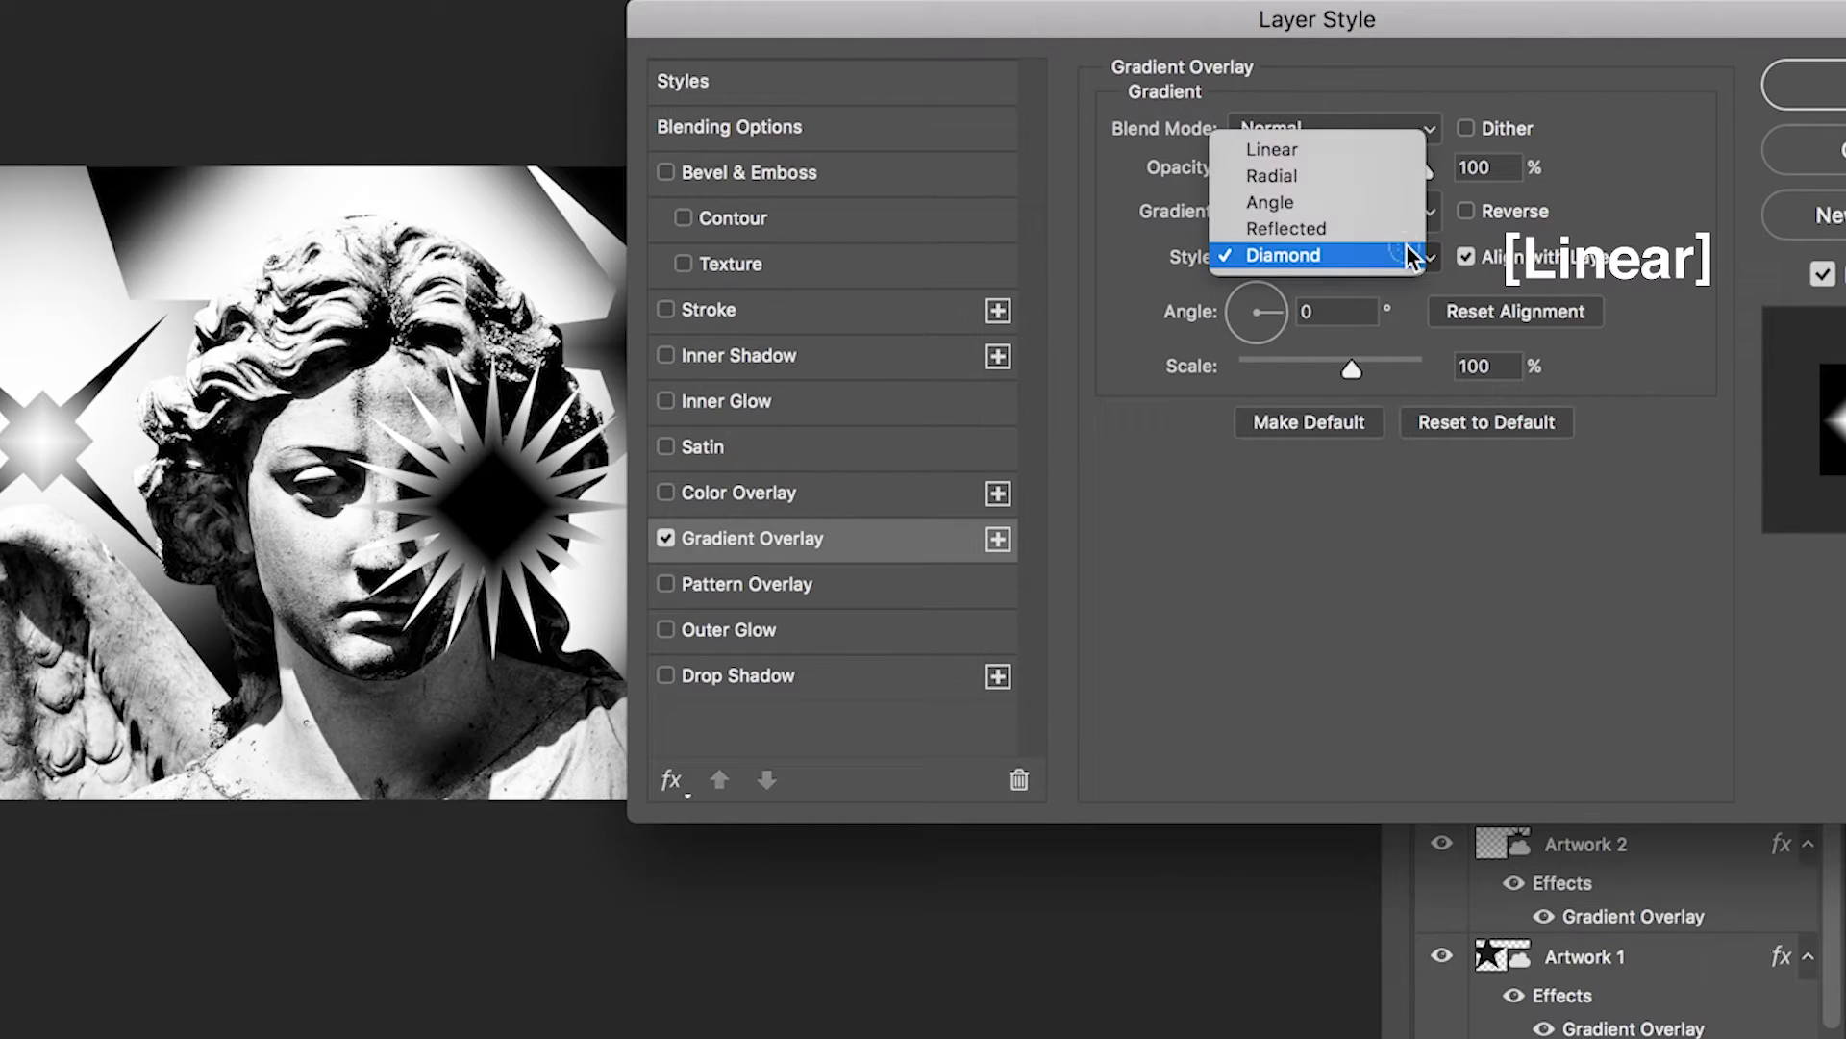
{"action": "left_click", "coordinate": [1382, 149]}
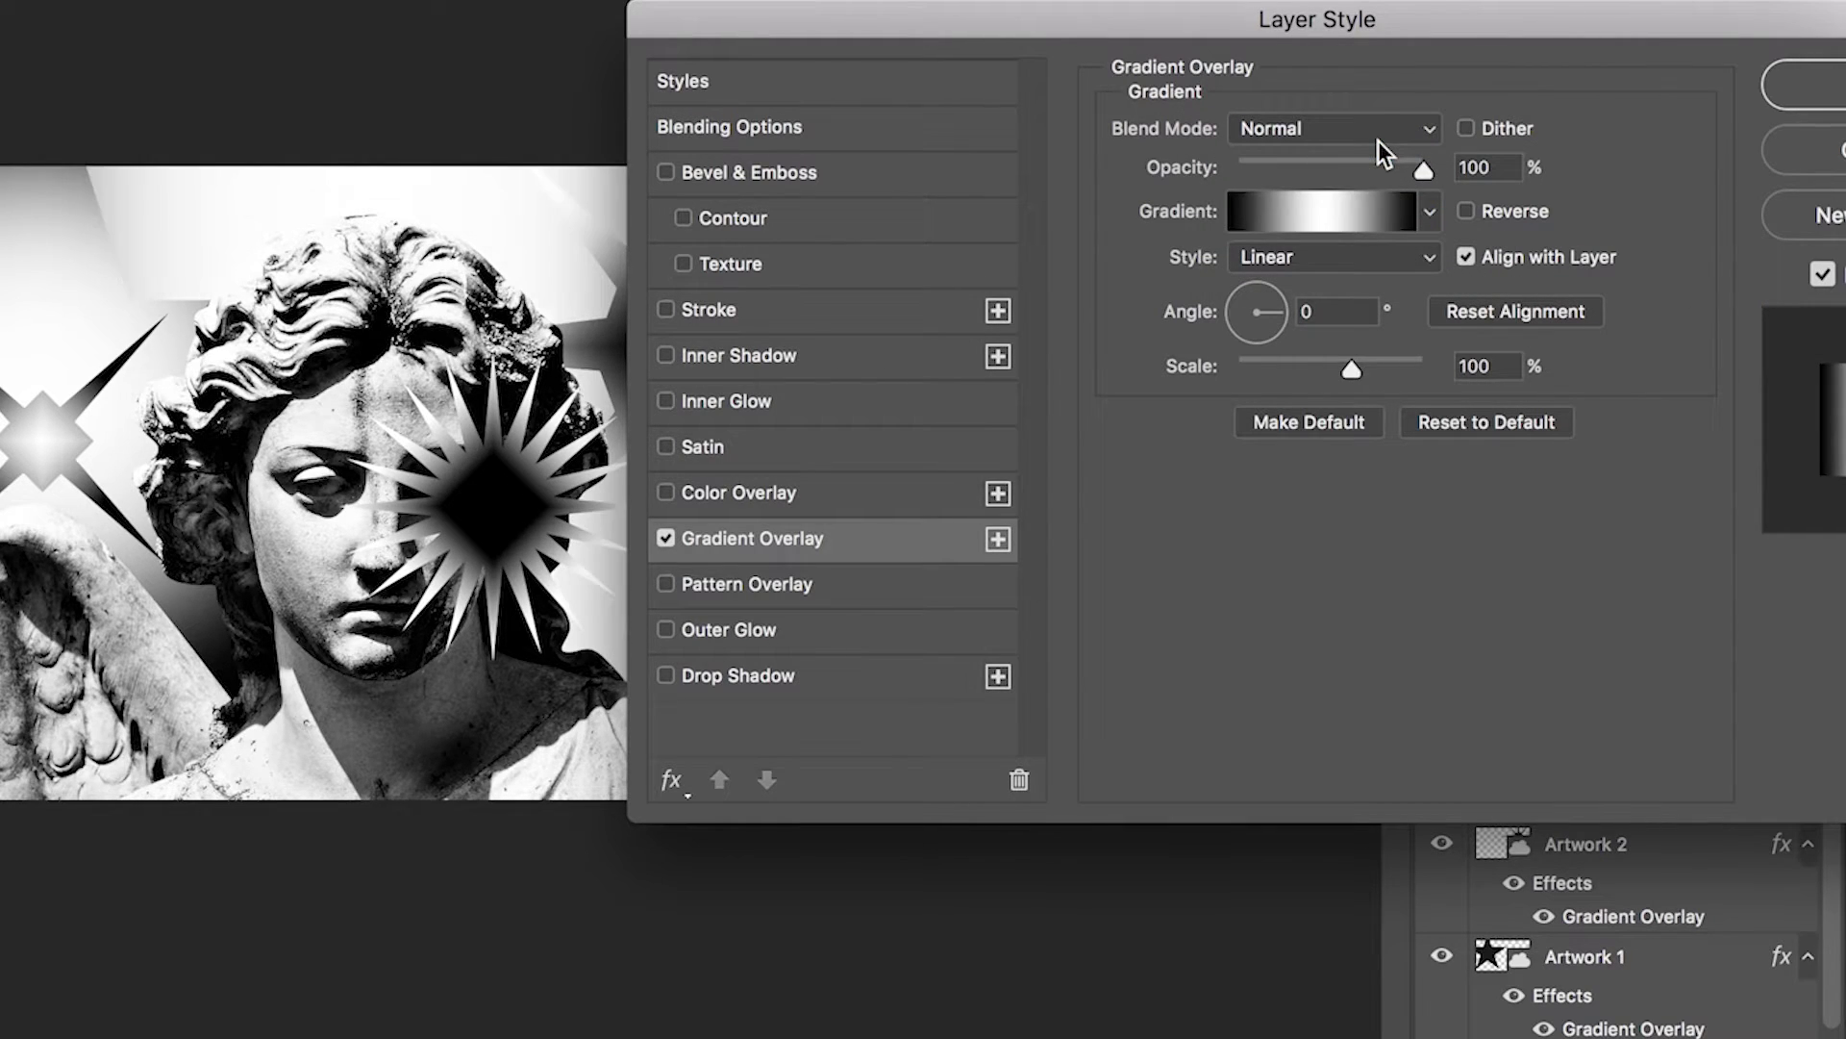
{"action": "left_click_drag", "start_coordinate": [1400, 29], "coordinate": [1247, 218]}
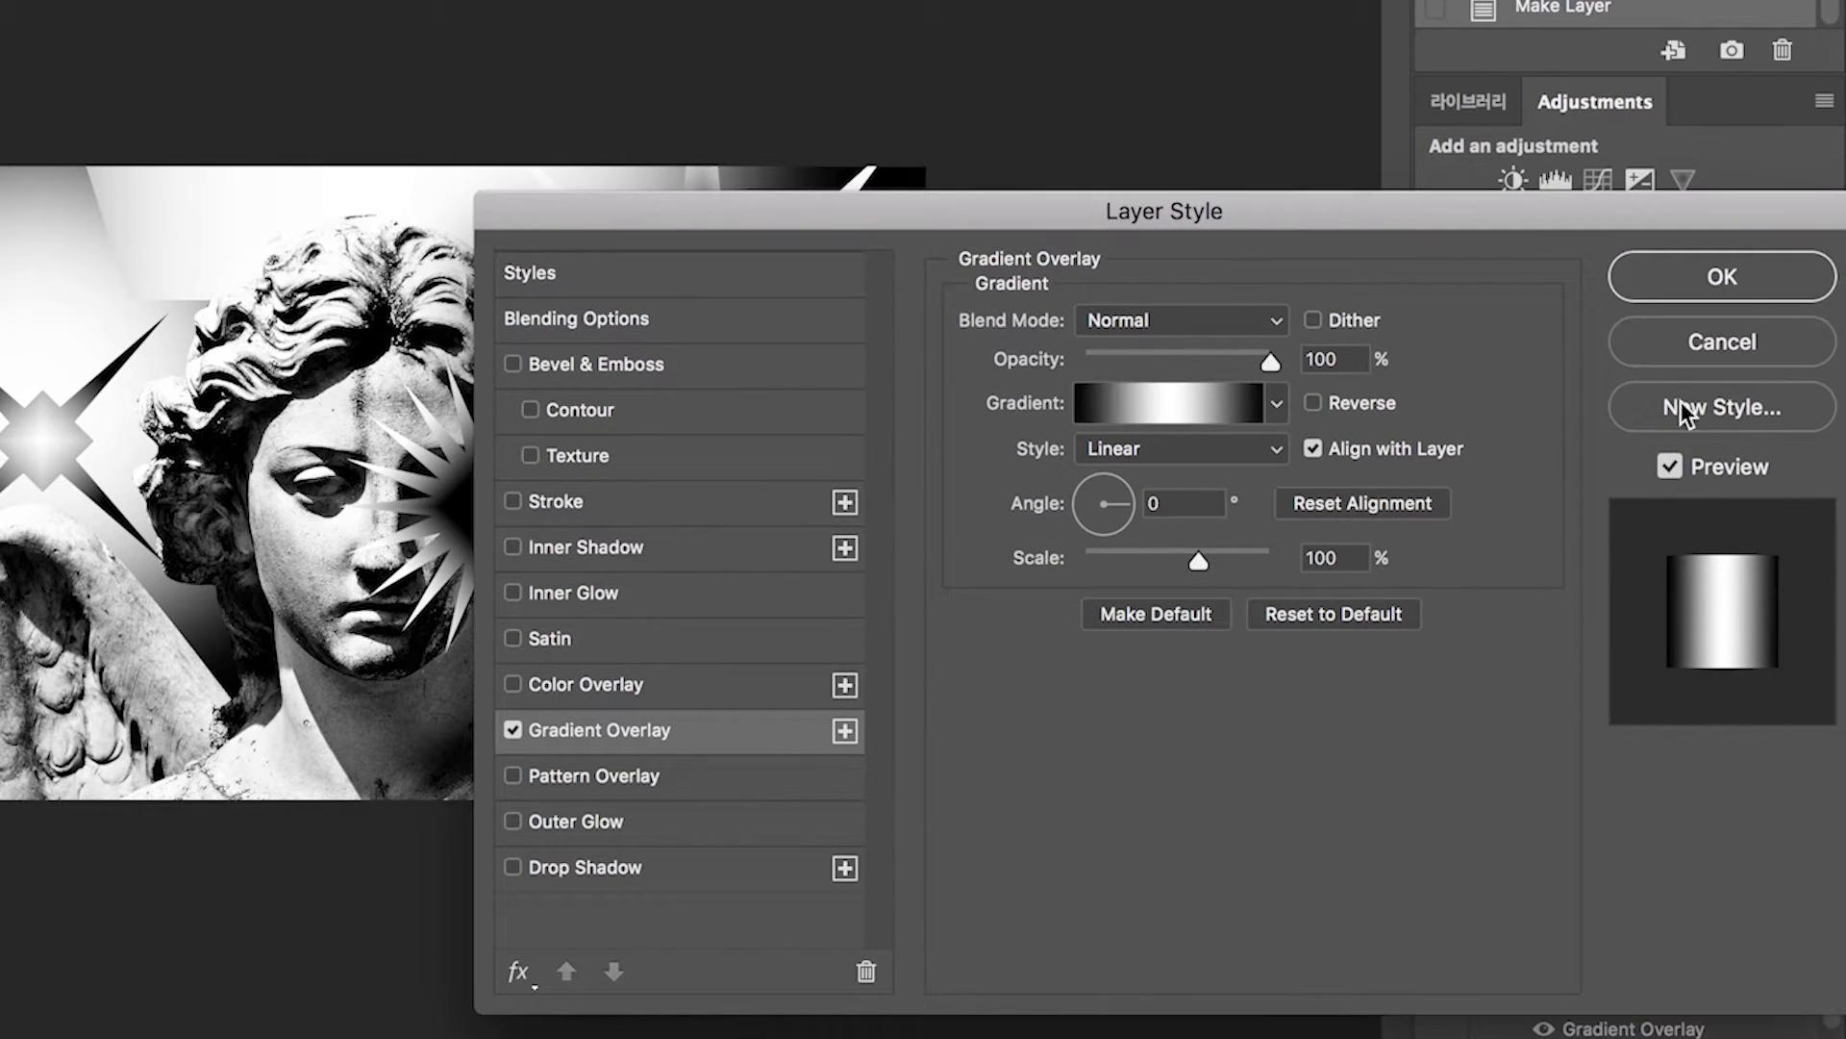
{"action": "left_click", "coordinate": [1688, 274]}
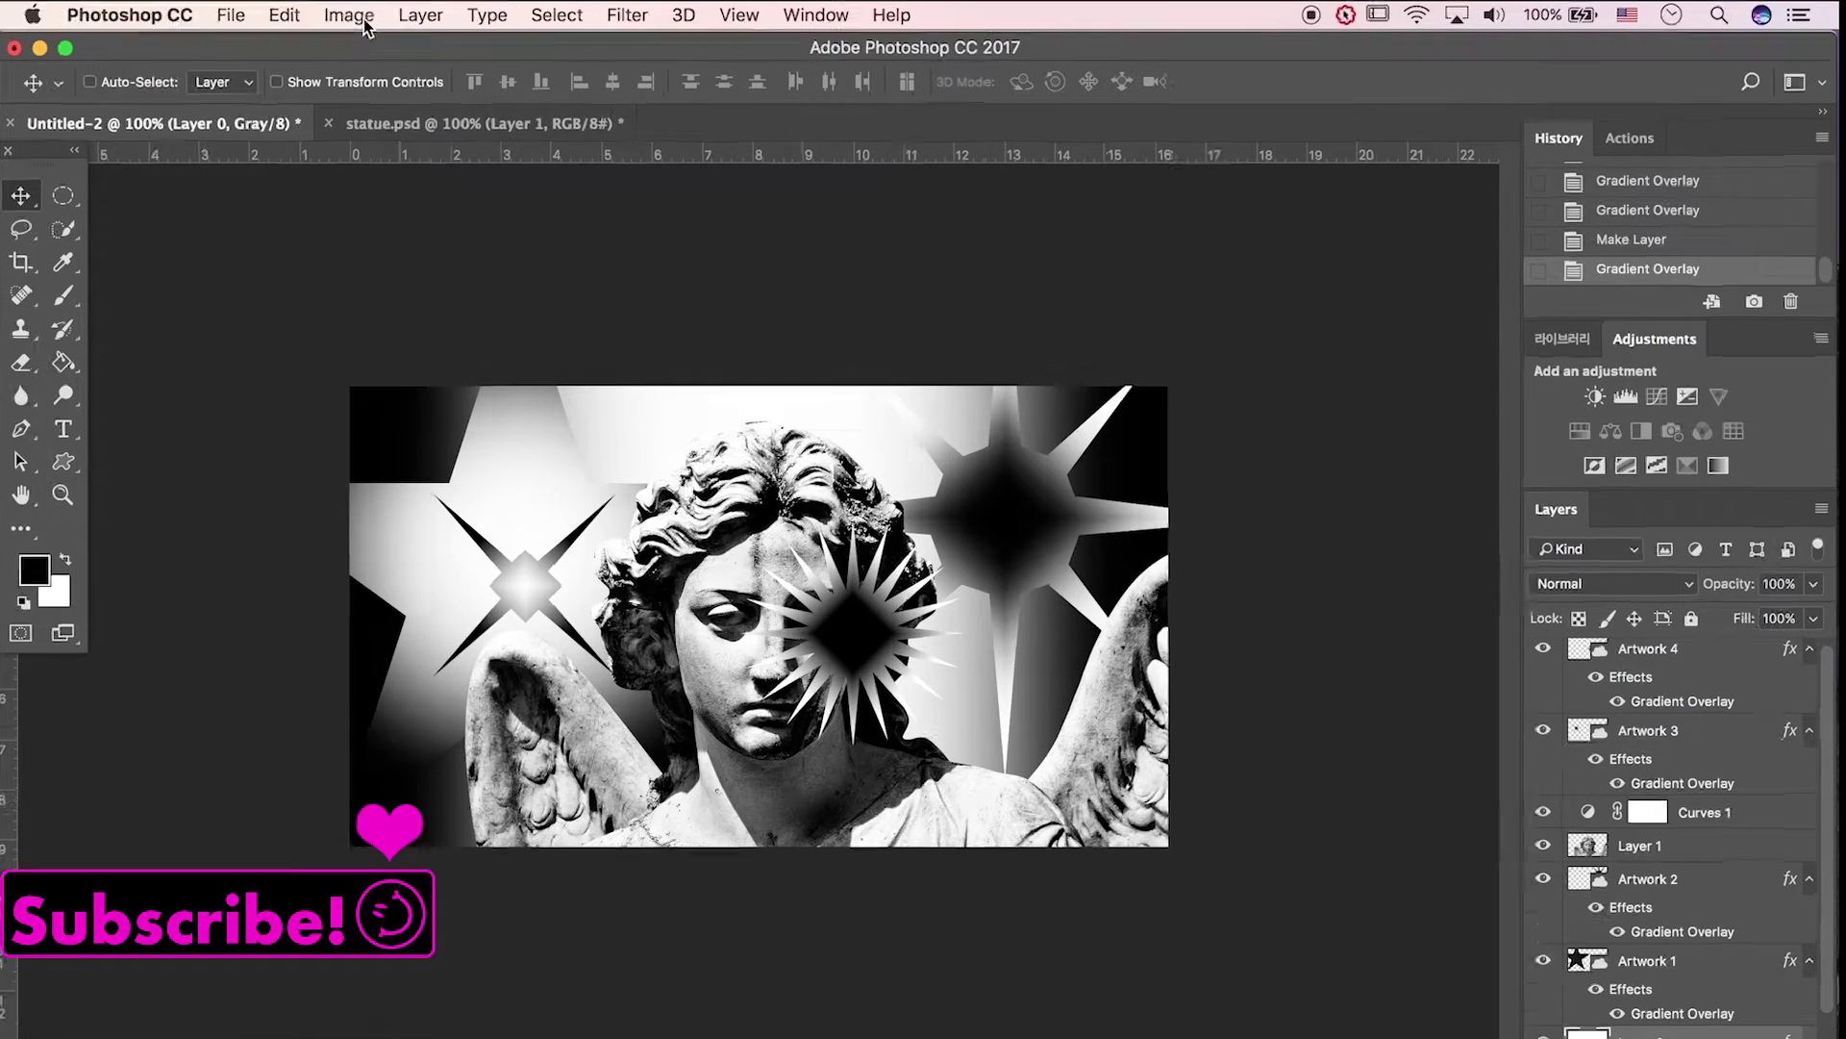
- Start converting the image to Bitmap mode, agreeing to flatten the layers
{"action": "left_click", "coordinate": [384, 14]}
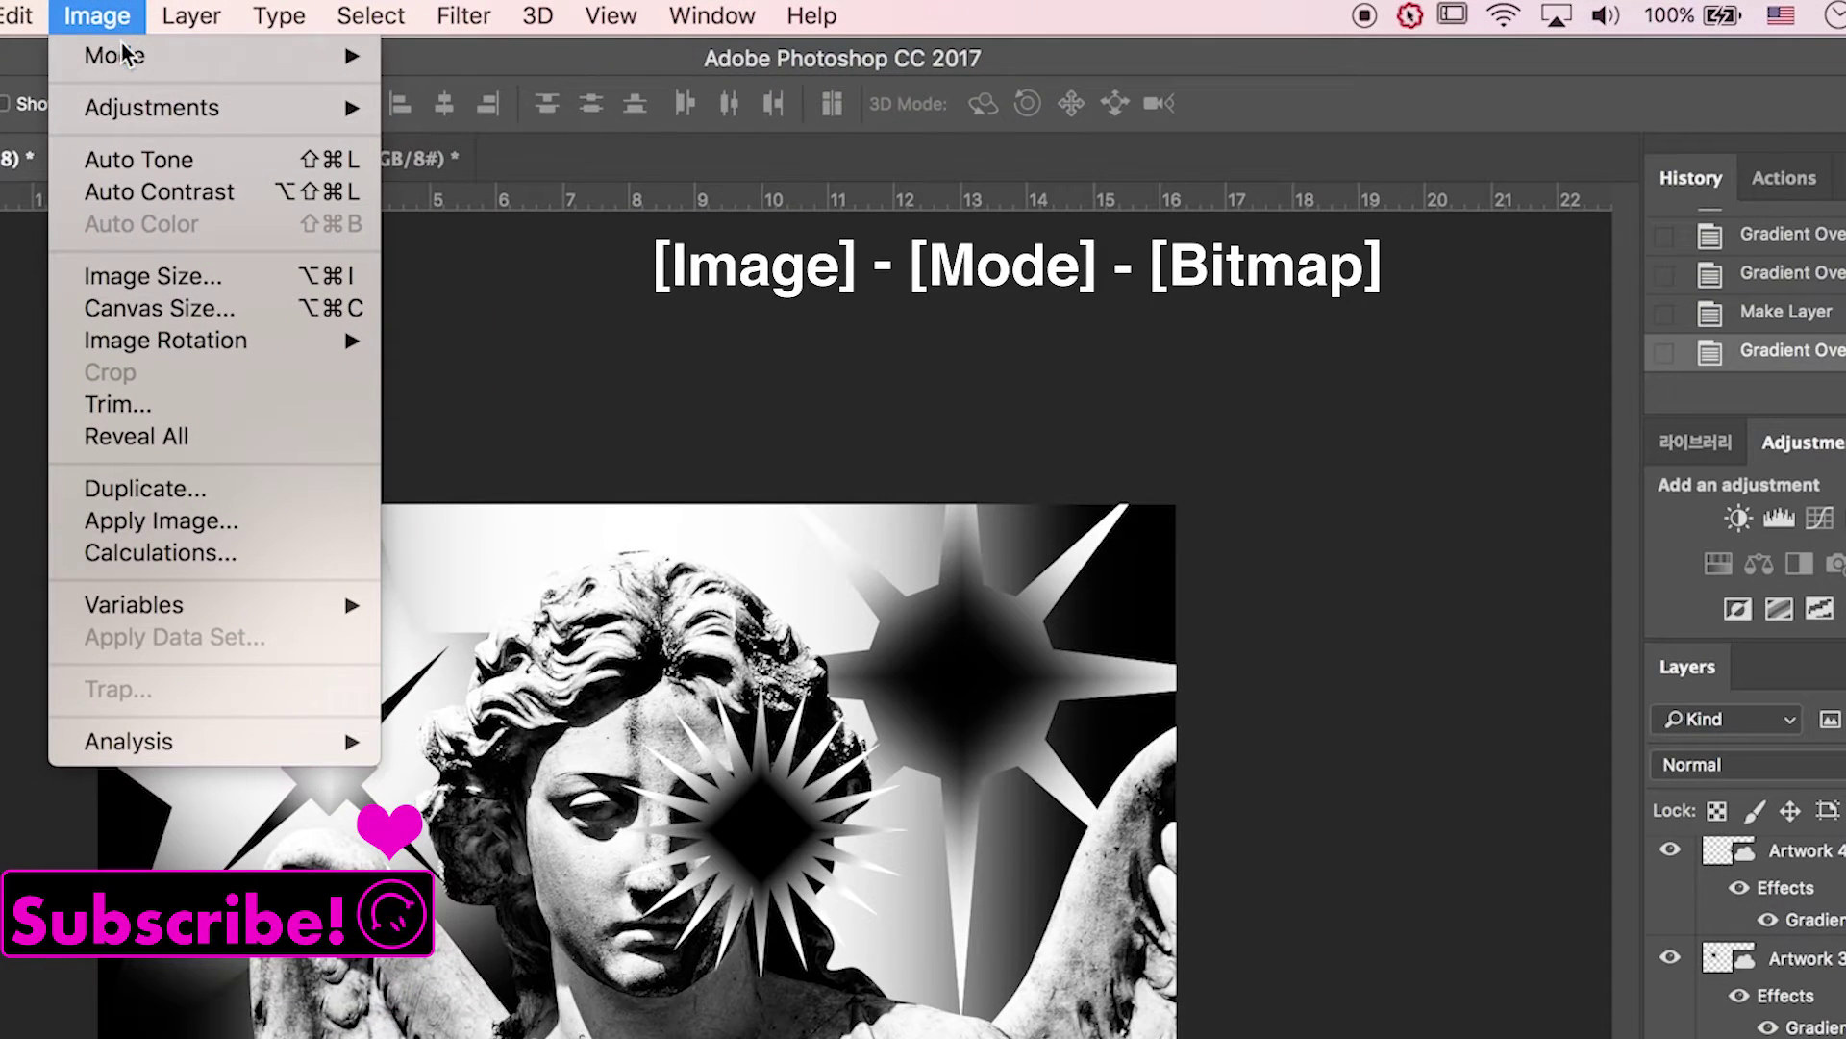
{"action": "mouse_move", "coordinate": [370, 60]}
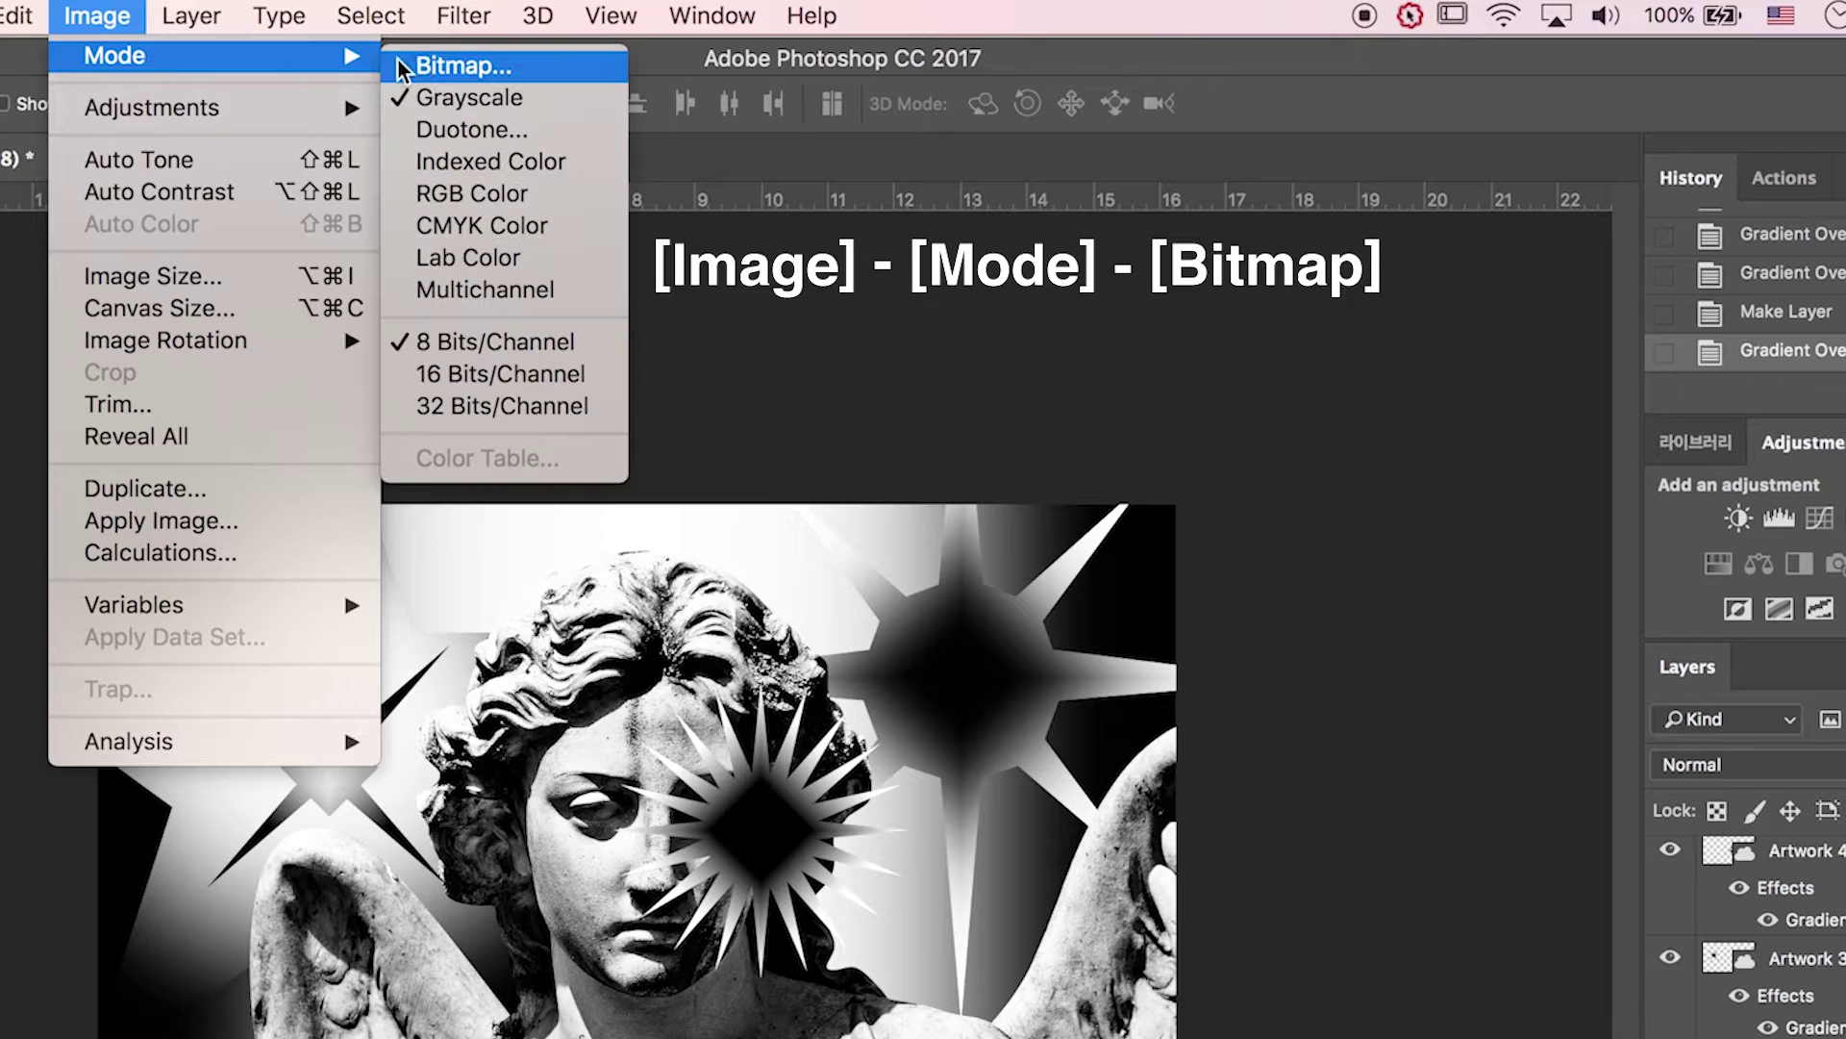
{"action": "left_click", "coordinate": [495, 61]}
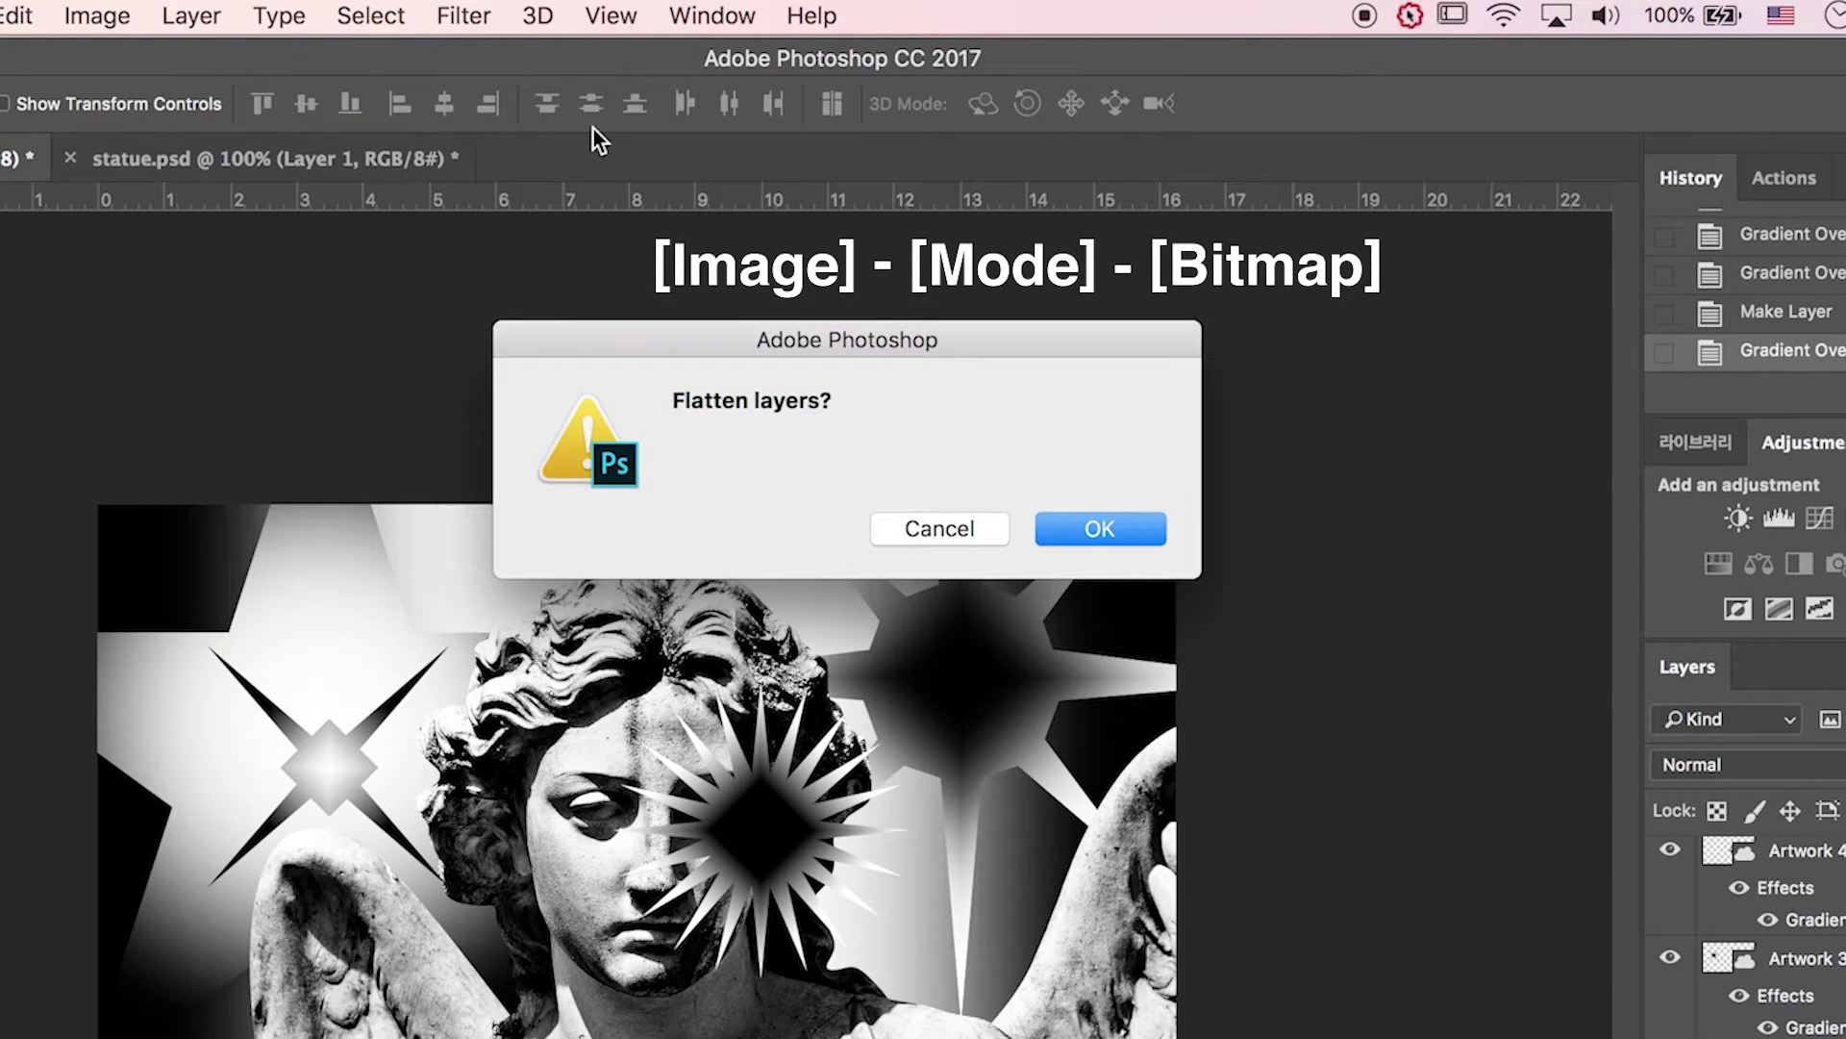
{"action": "left_click", "coordinate": [1099, 532]}
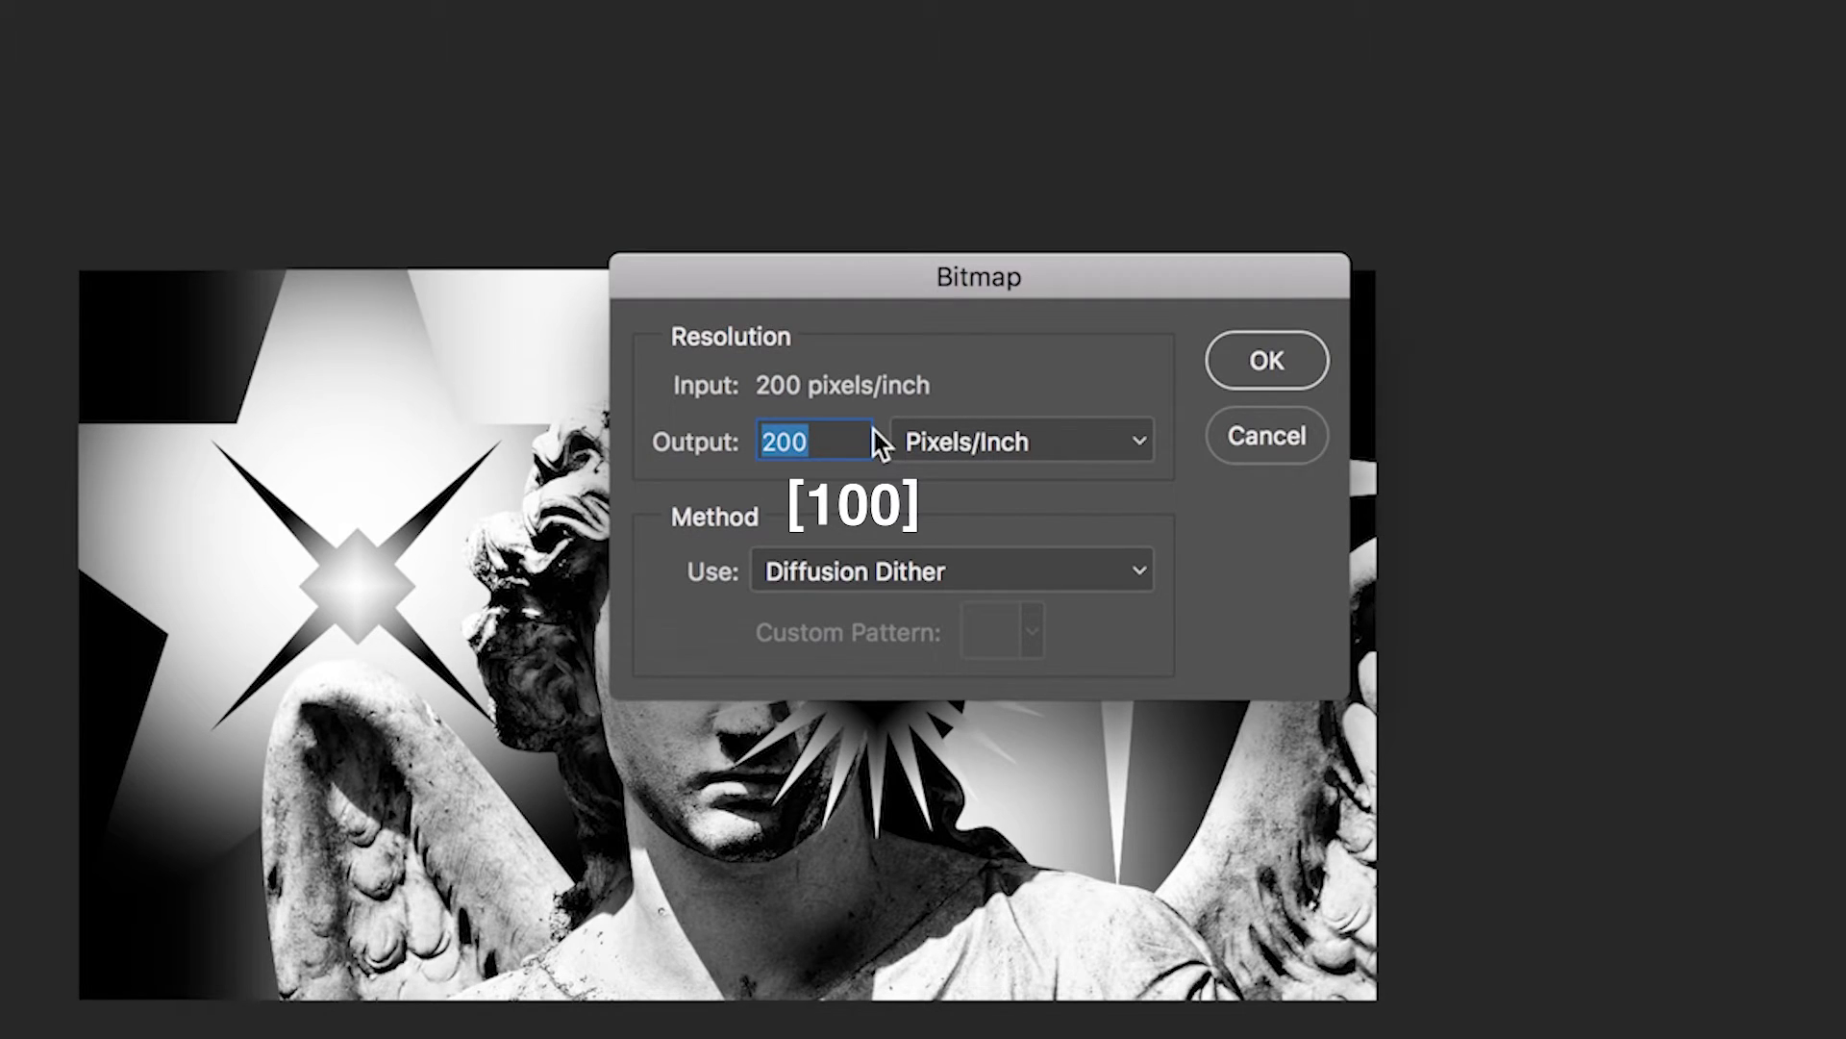
- Set Bitmap output to 100 Pixels/Inch with the Halftone Screen method
{"action": "type", "text": "100"}
{"action": "left_click", "coordinate": [1018, 567]}
{"action": "left_click", "coordinate": [1018, 566]}
{"action": "left_click", "coordinate": [1005, 583]}
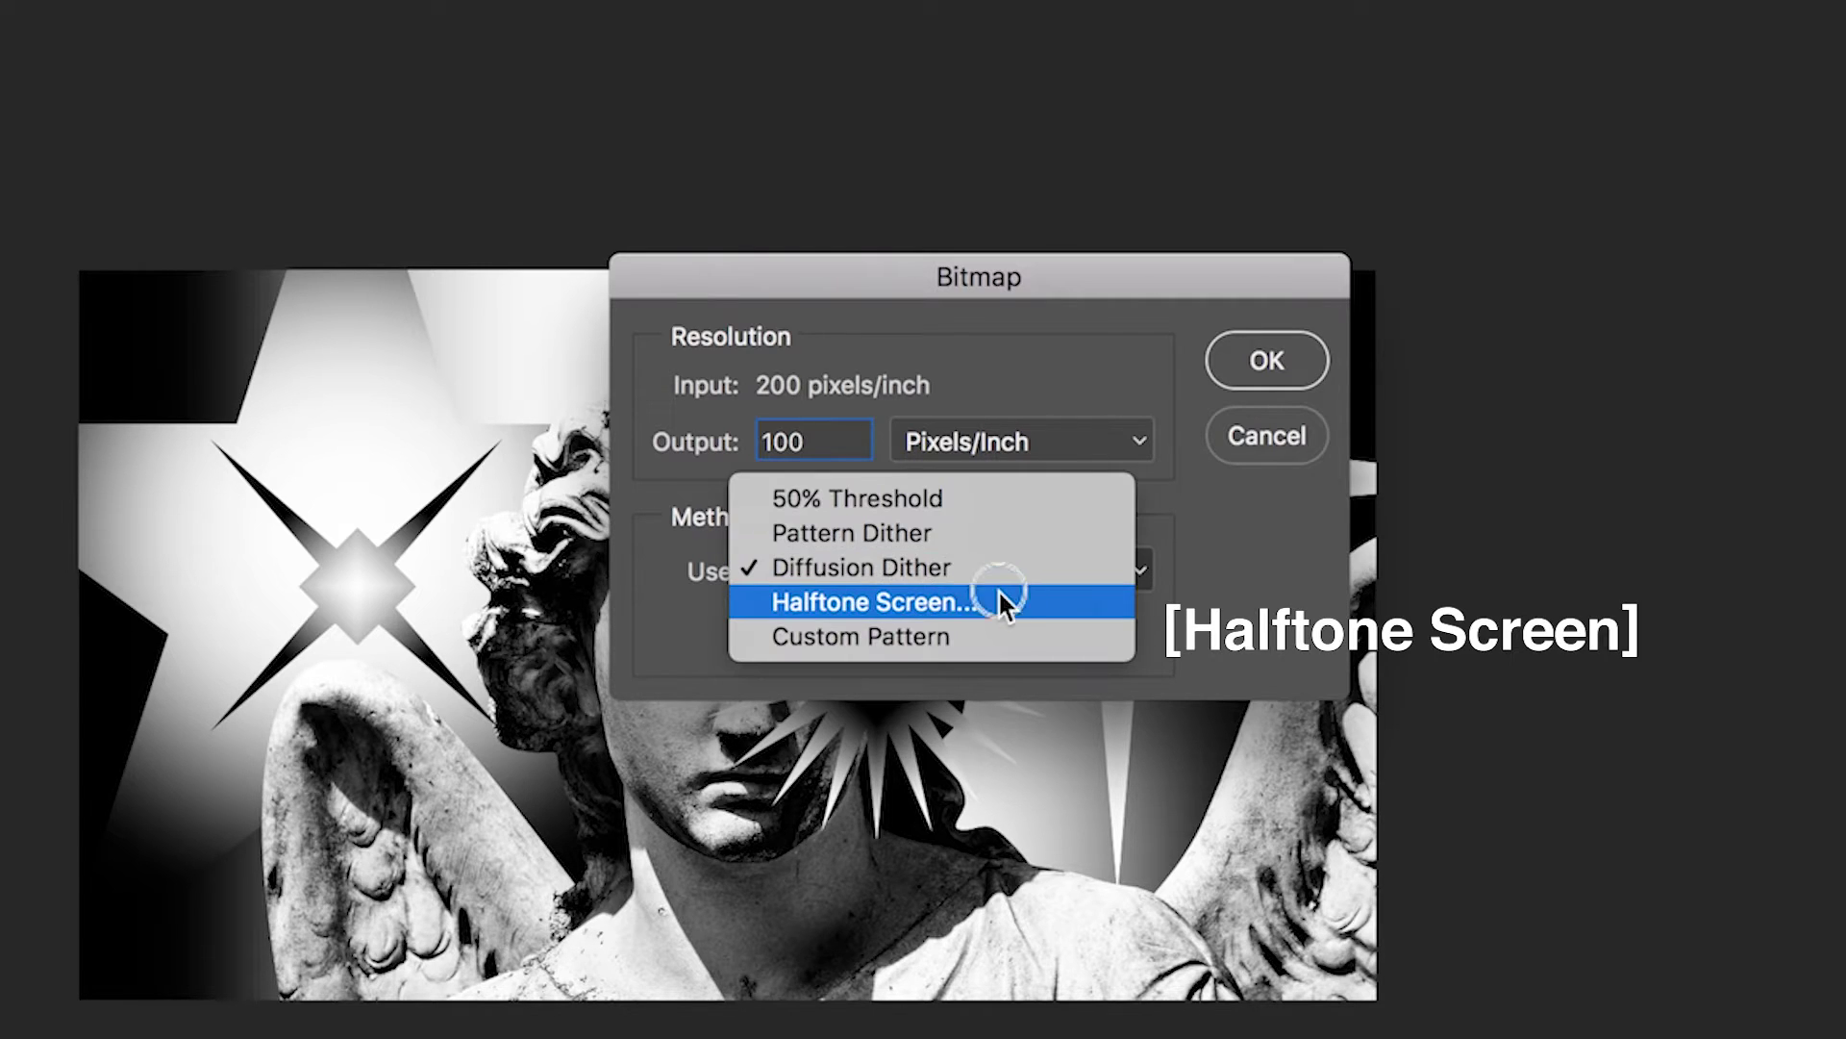
{"action": "left_click", "coordinate": [996, 598]}
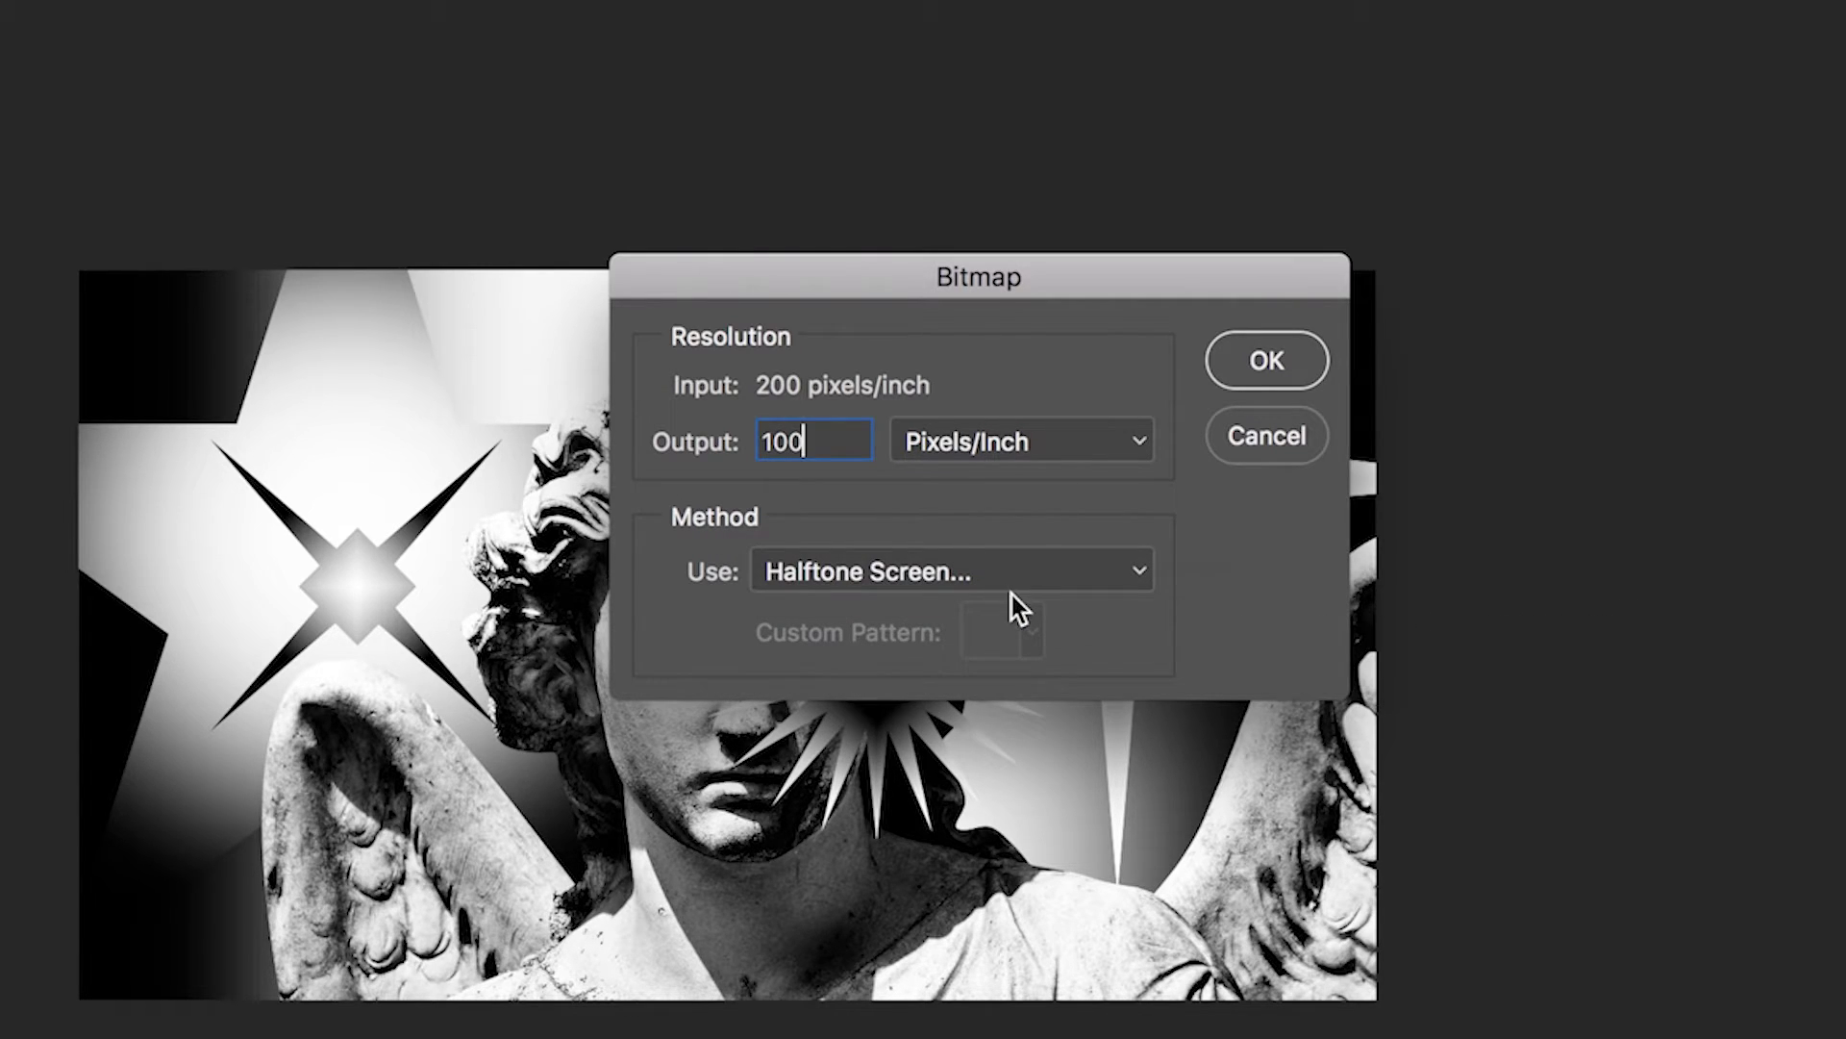
- Apply a halftone screen of 100 lines/inch at a 45° angle with Cross-shaped dots
{"action": "left_click", "coordinate": [1238, 371]}
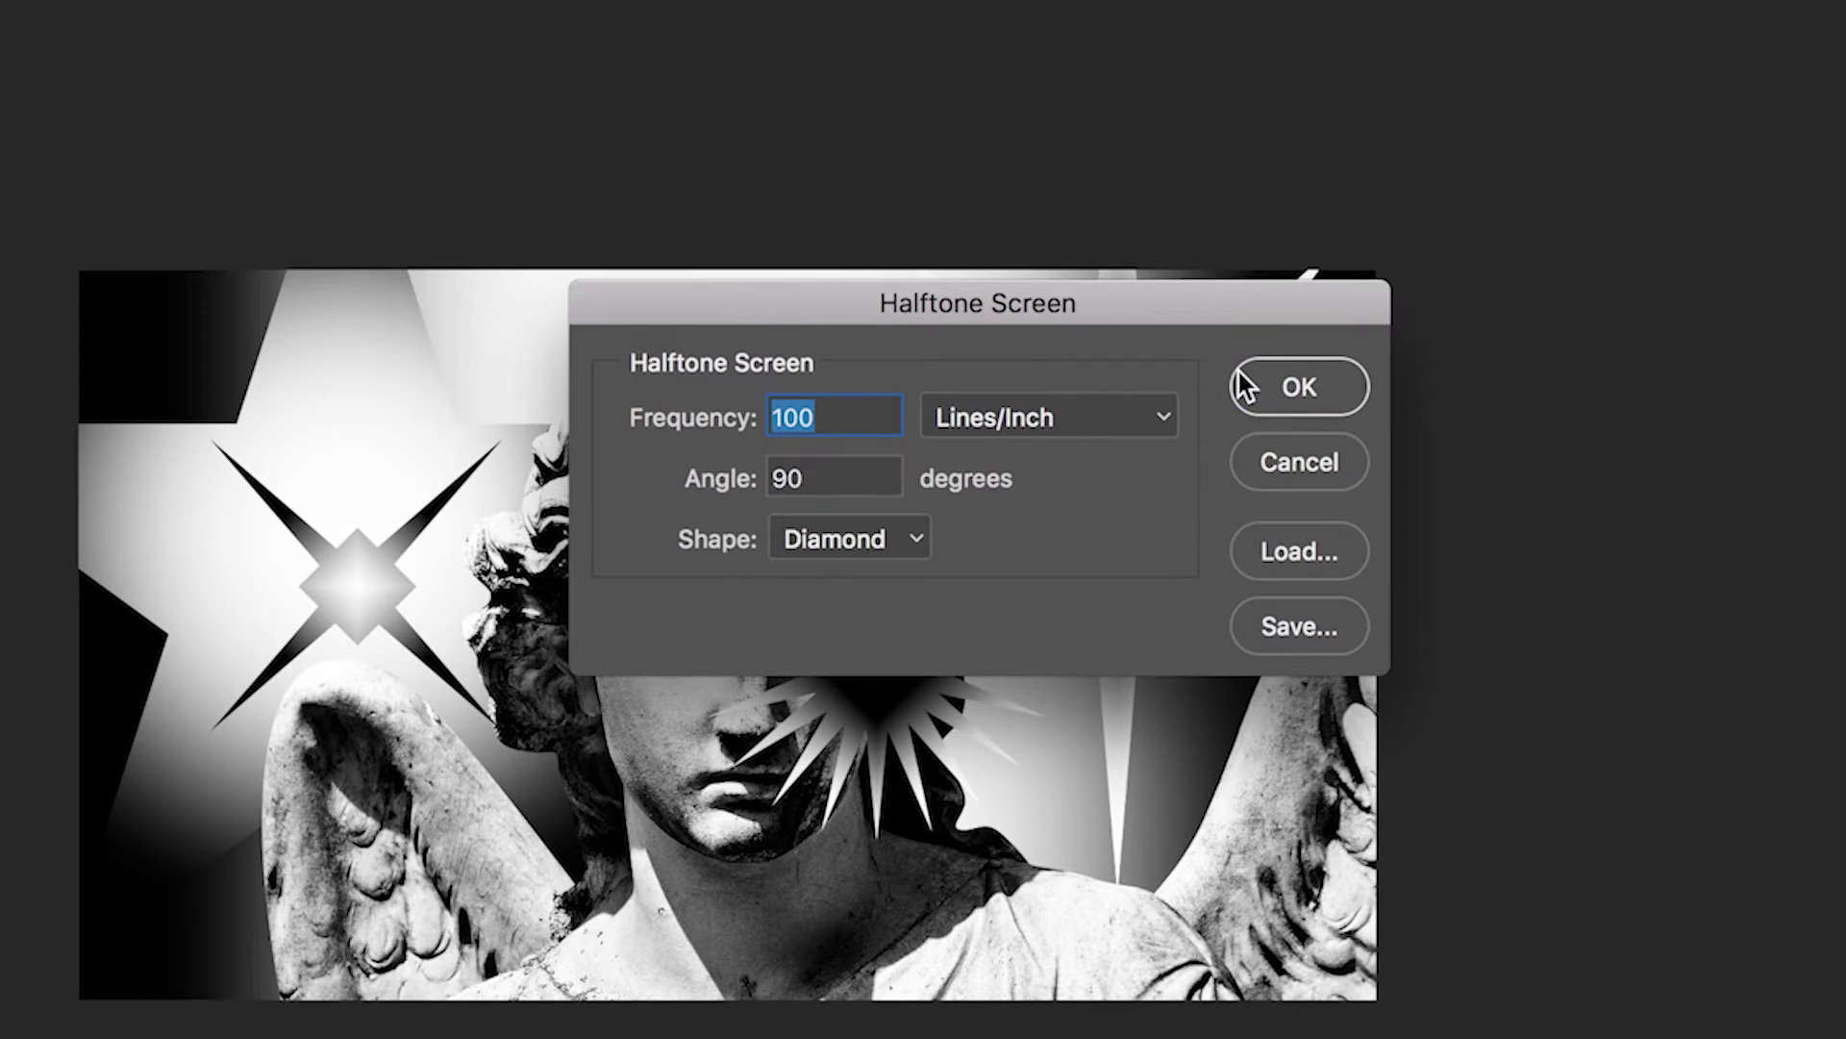
{"action": "left_click", "coordinate": [853, 421]}
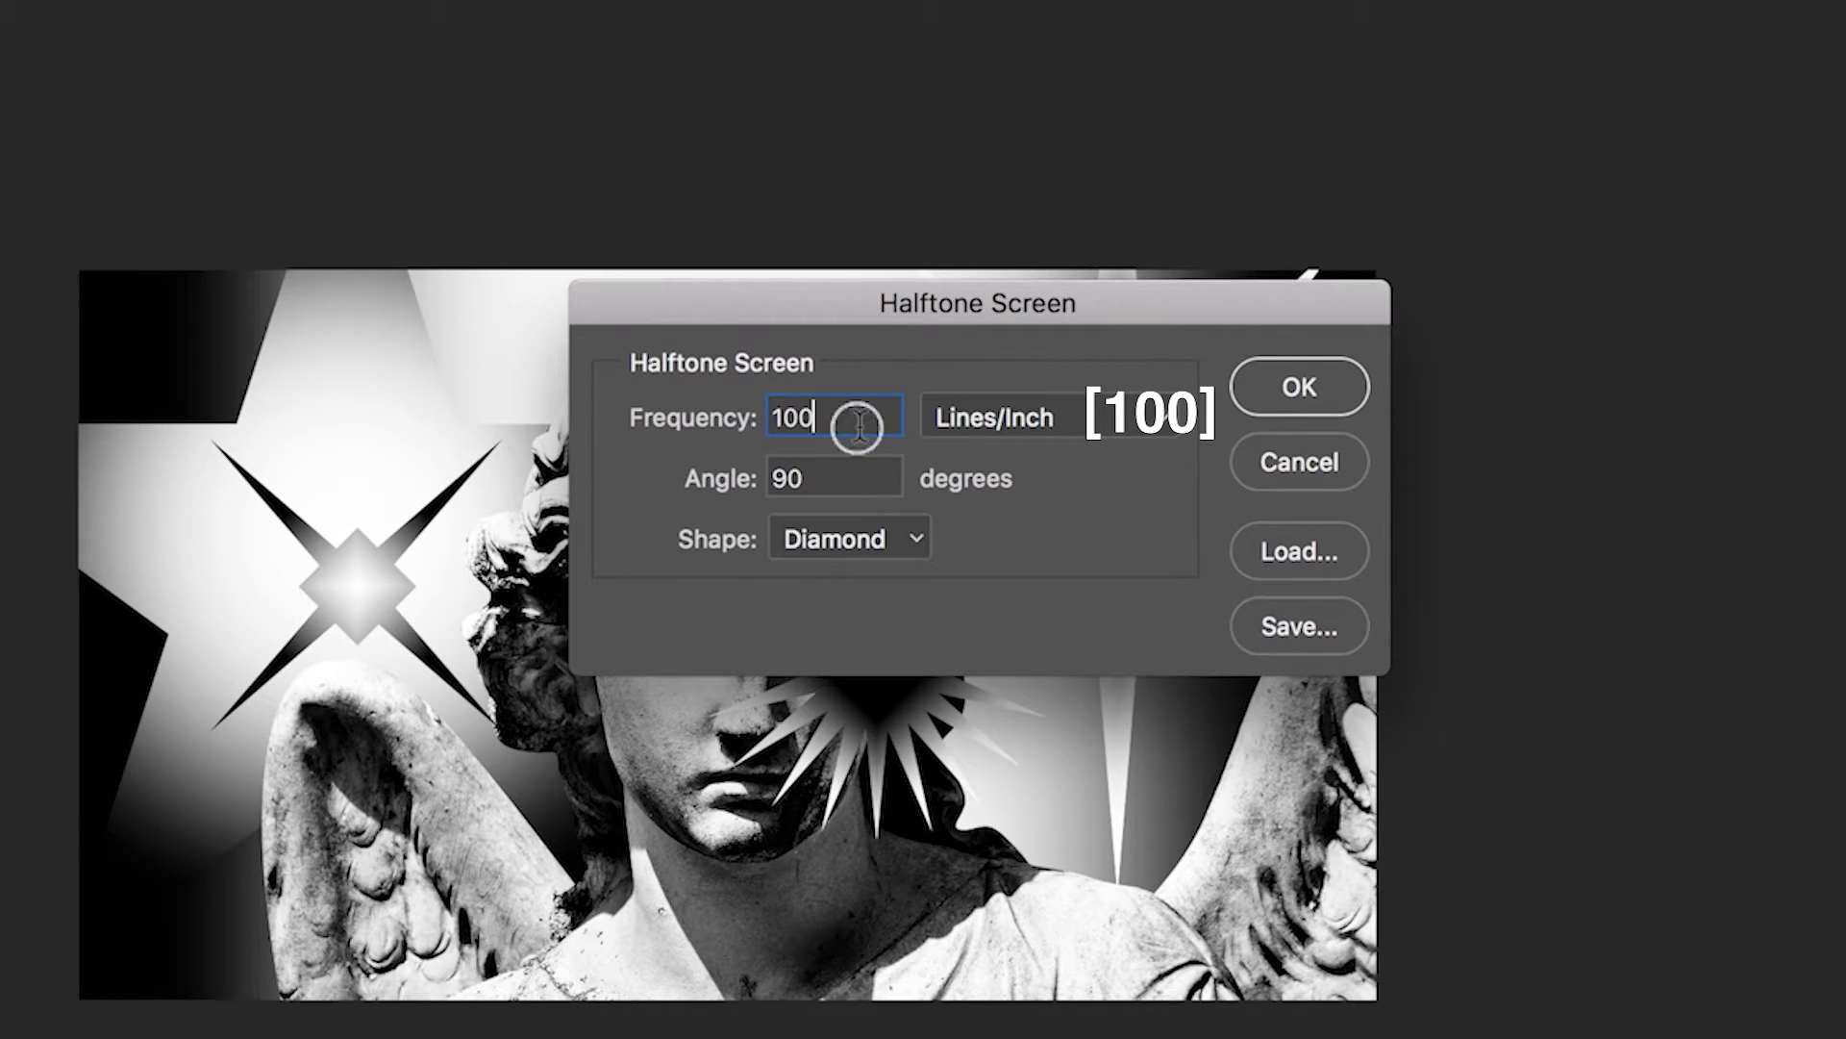
{"action": "double_click", "coordinate": [861, 473]}
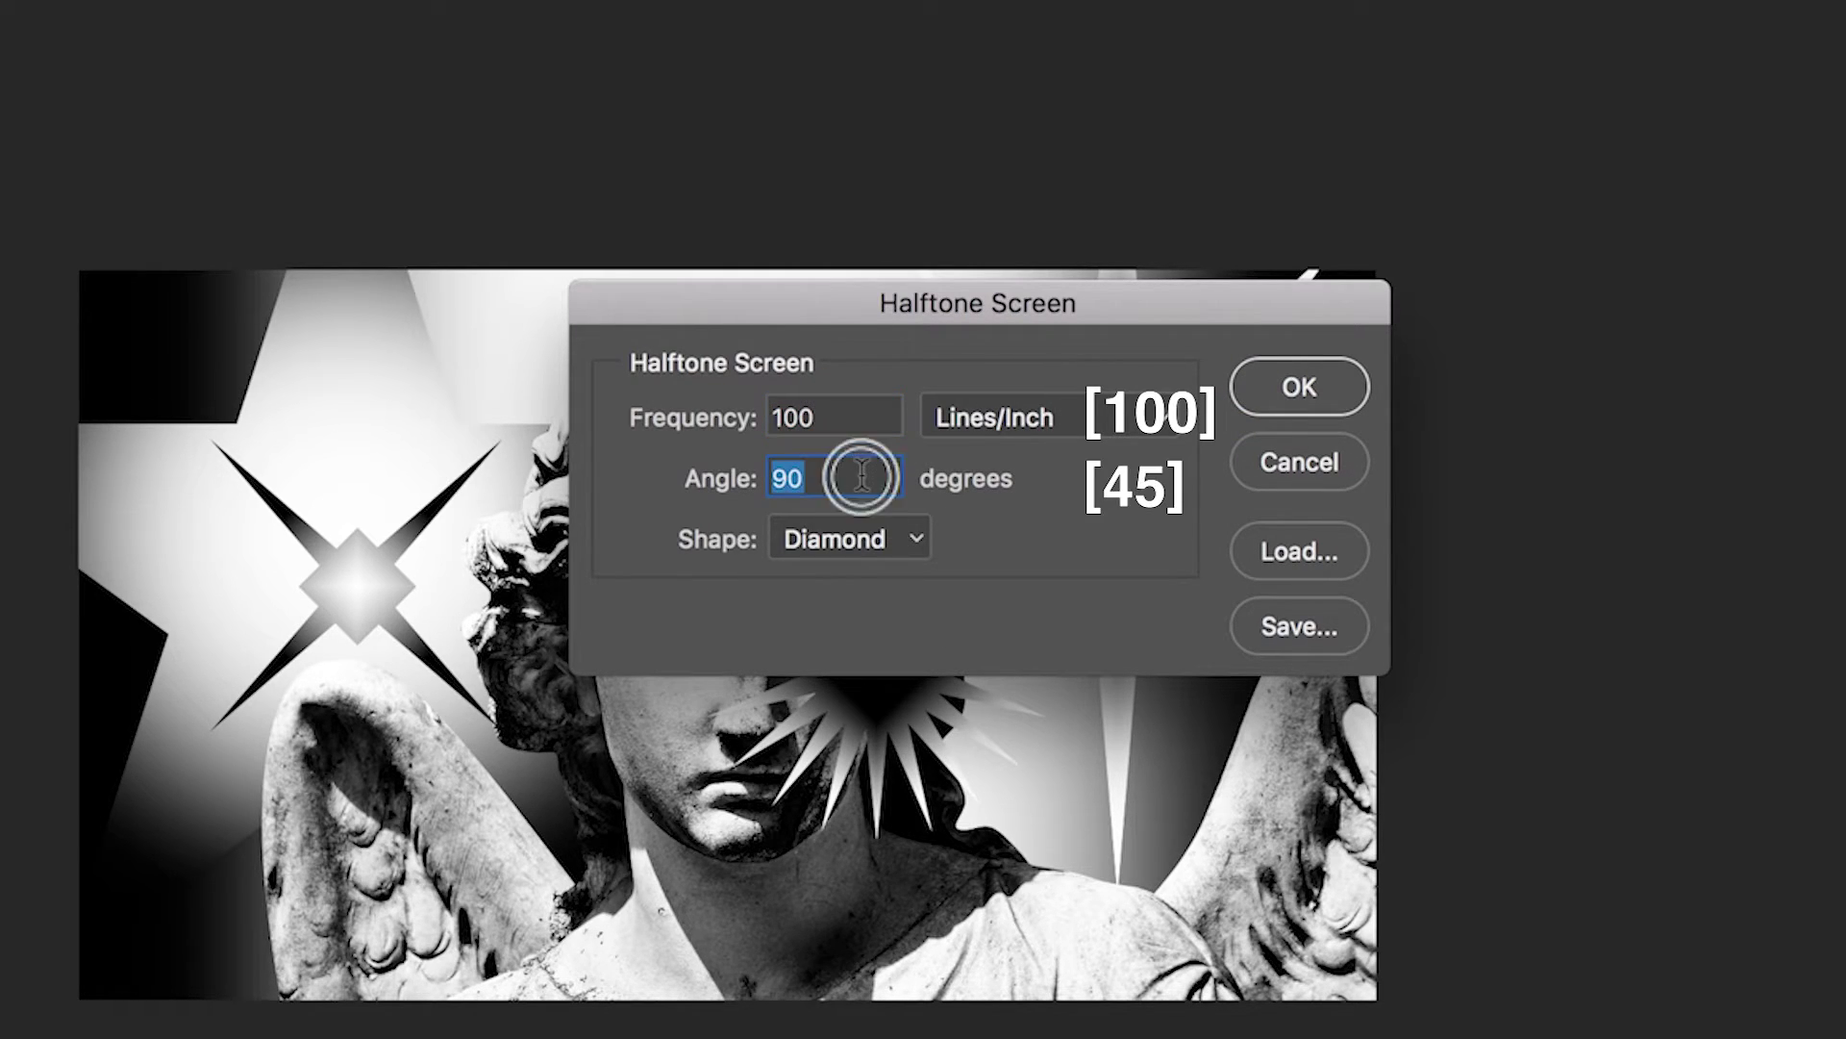
{"action": "type", "text": "45"}
{"action": "left_click", "coordinate": [874, 548]}
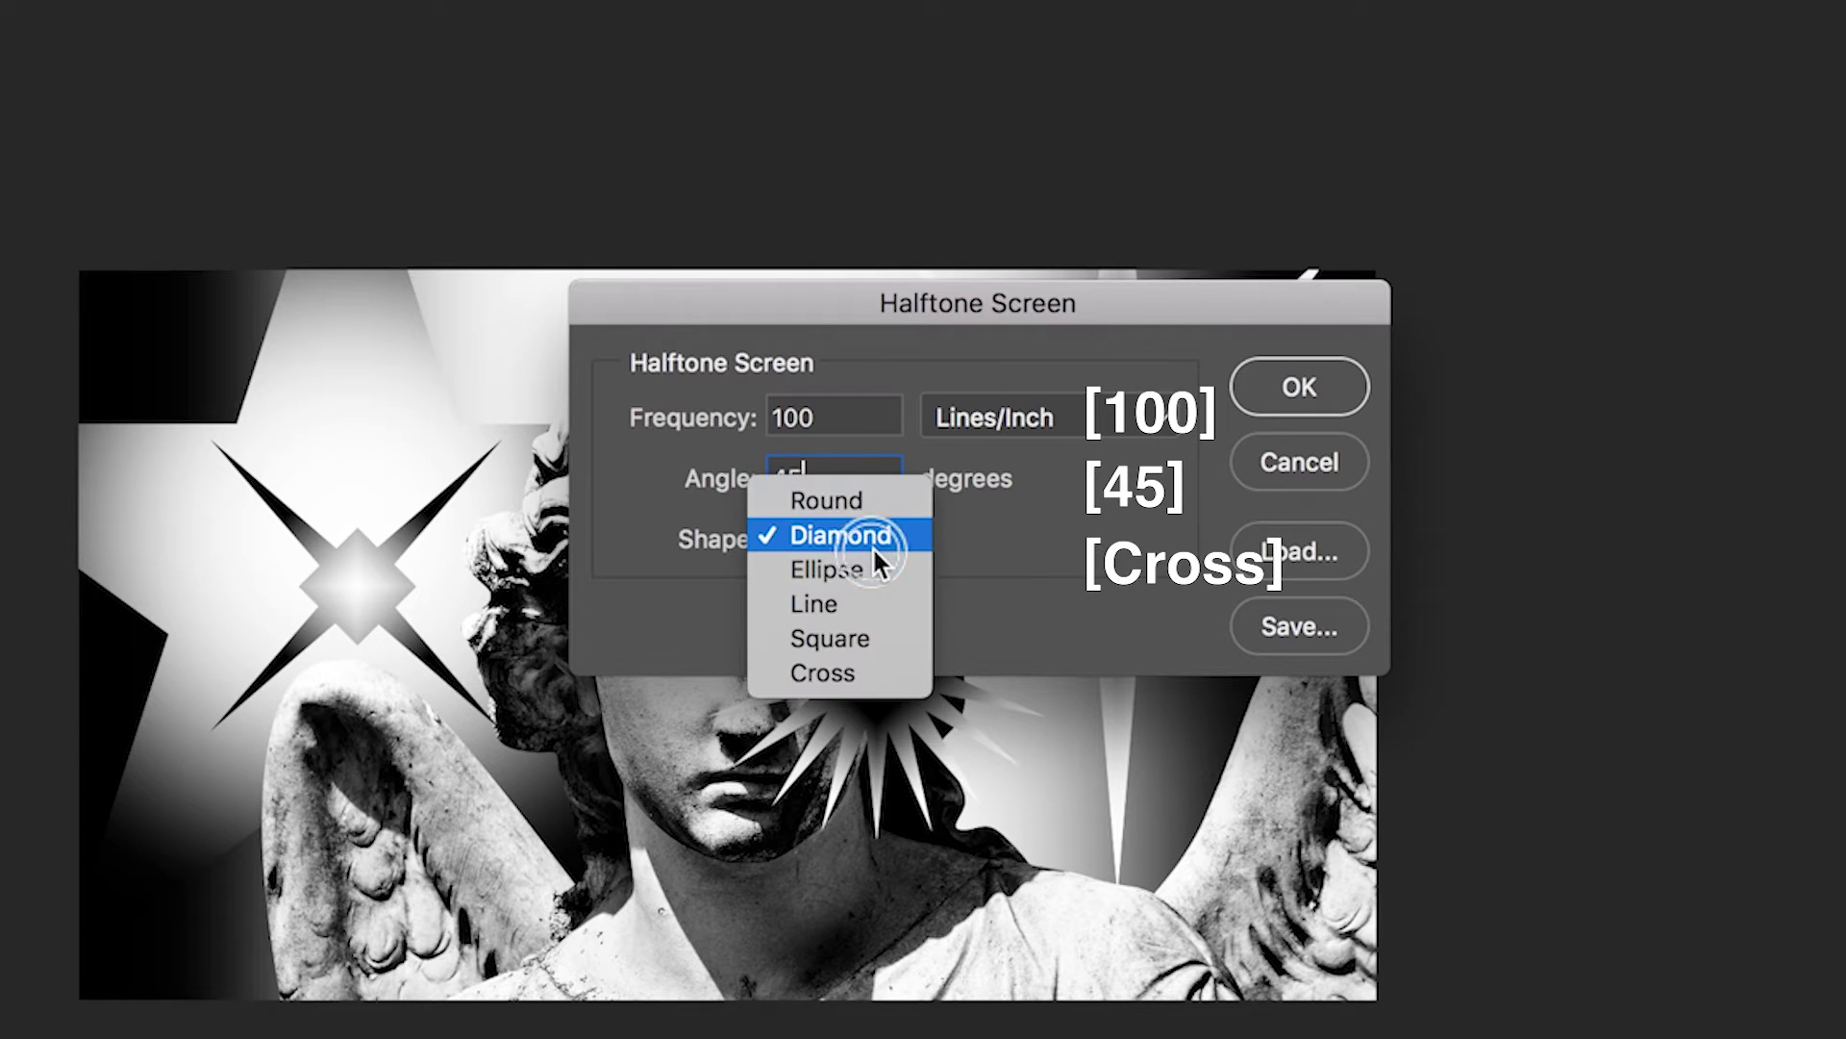
{"action": "left_click", "coordinate": [850, 520]}
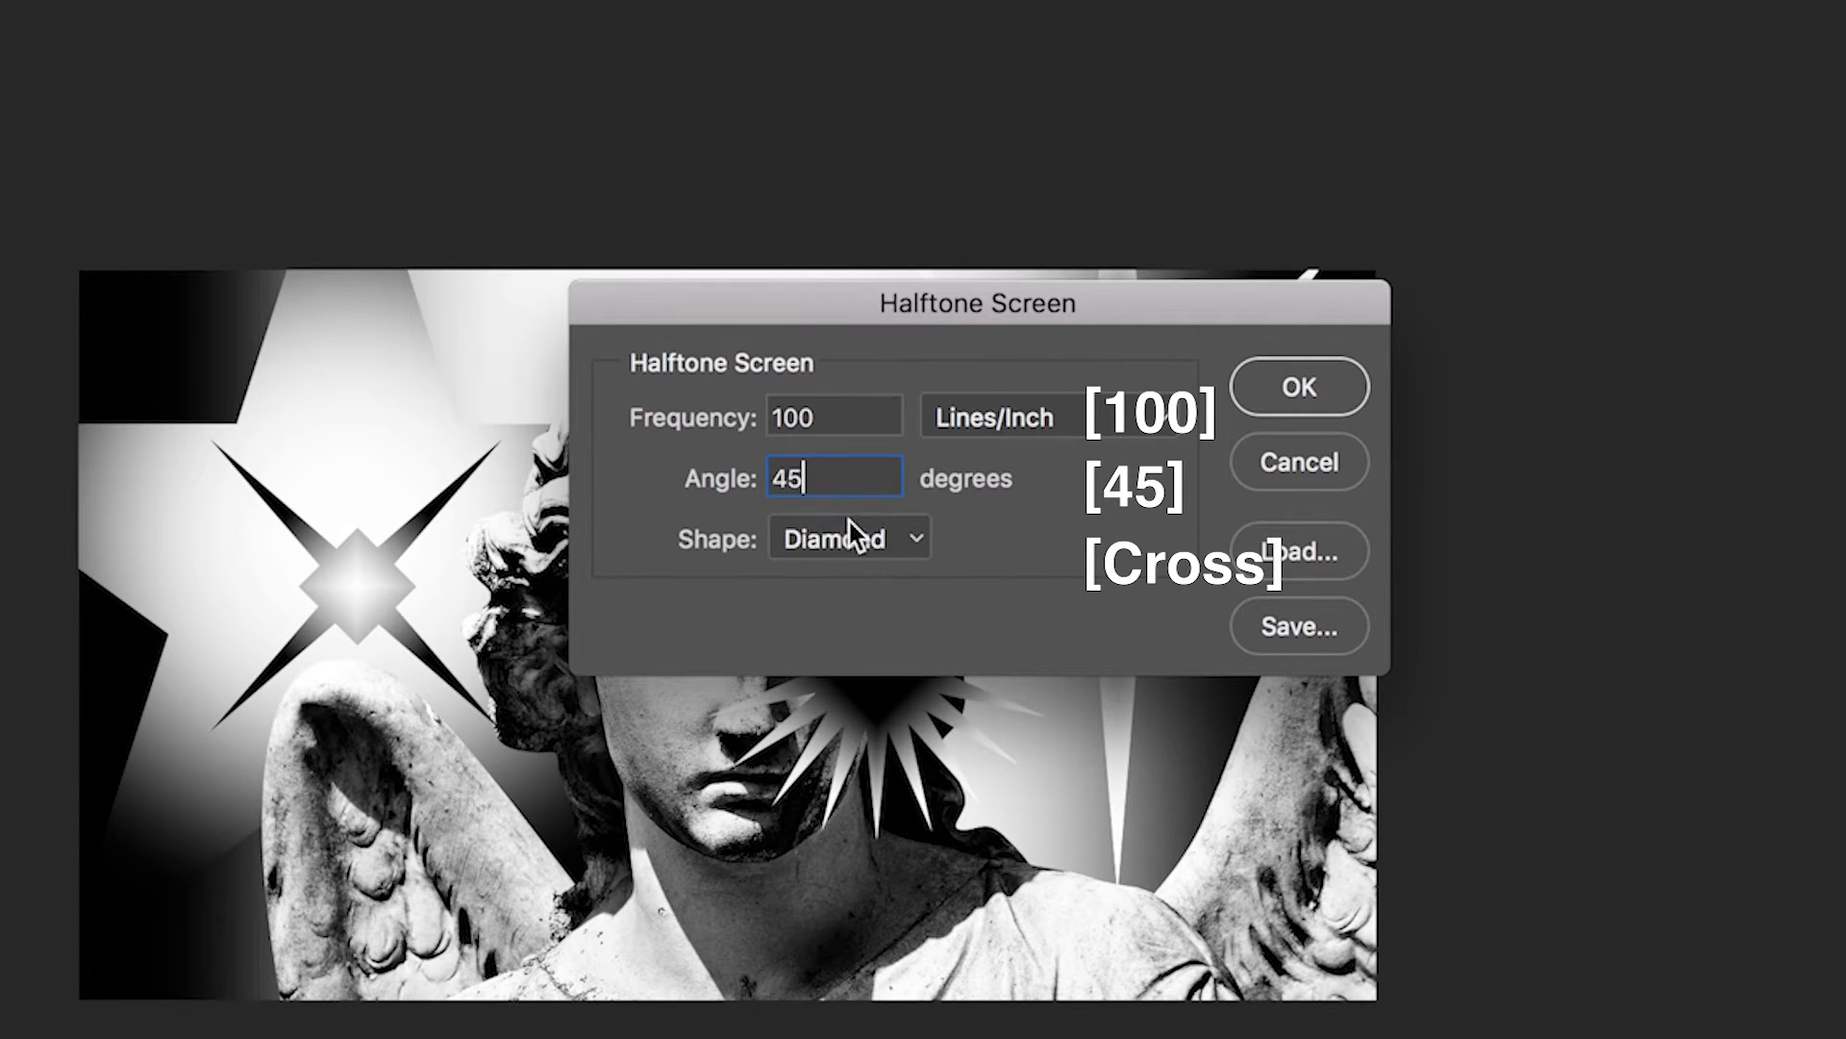
{"action": "left_click", "coordinate": [850, 524]}
{"action": "left_click", "coordinate": [854, 669]}
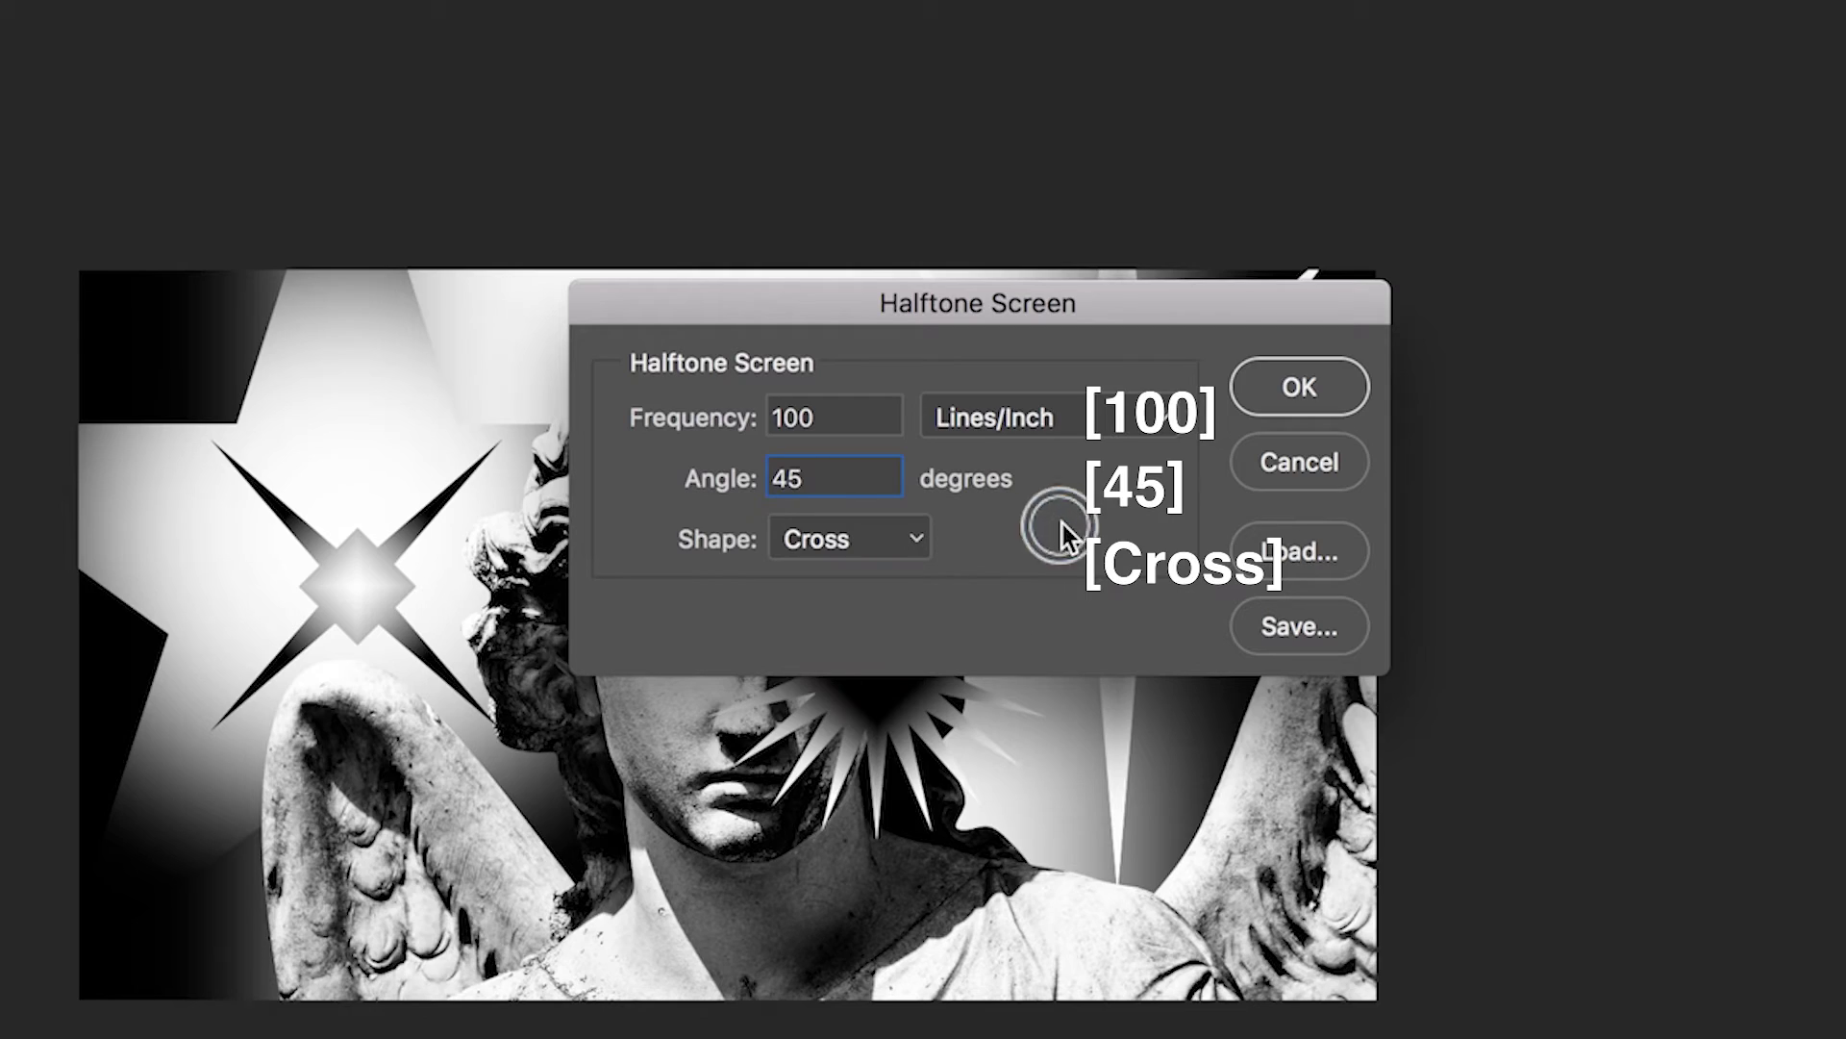
{"action": "left_click", "coordinate": [1255, 387]}
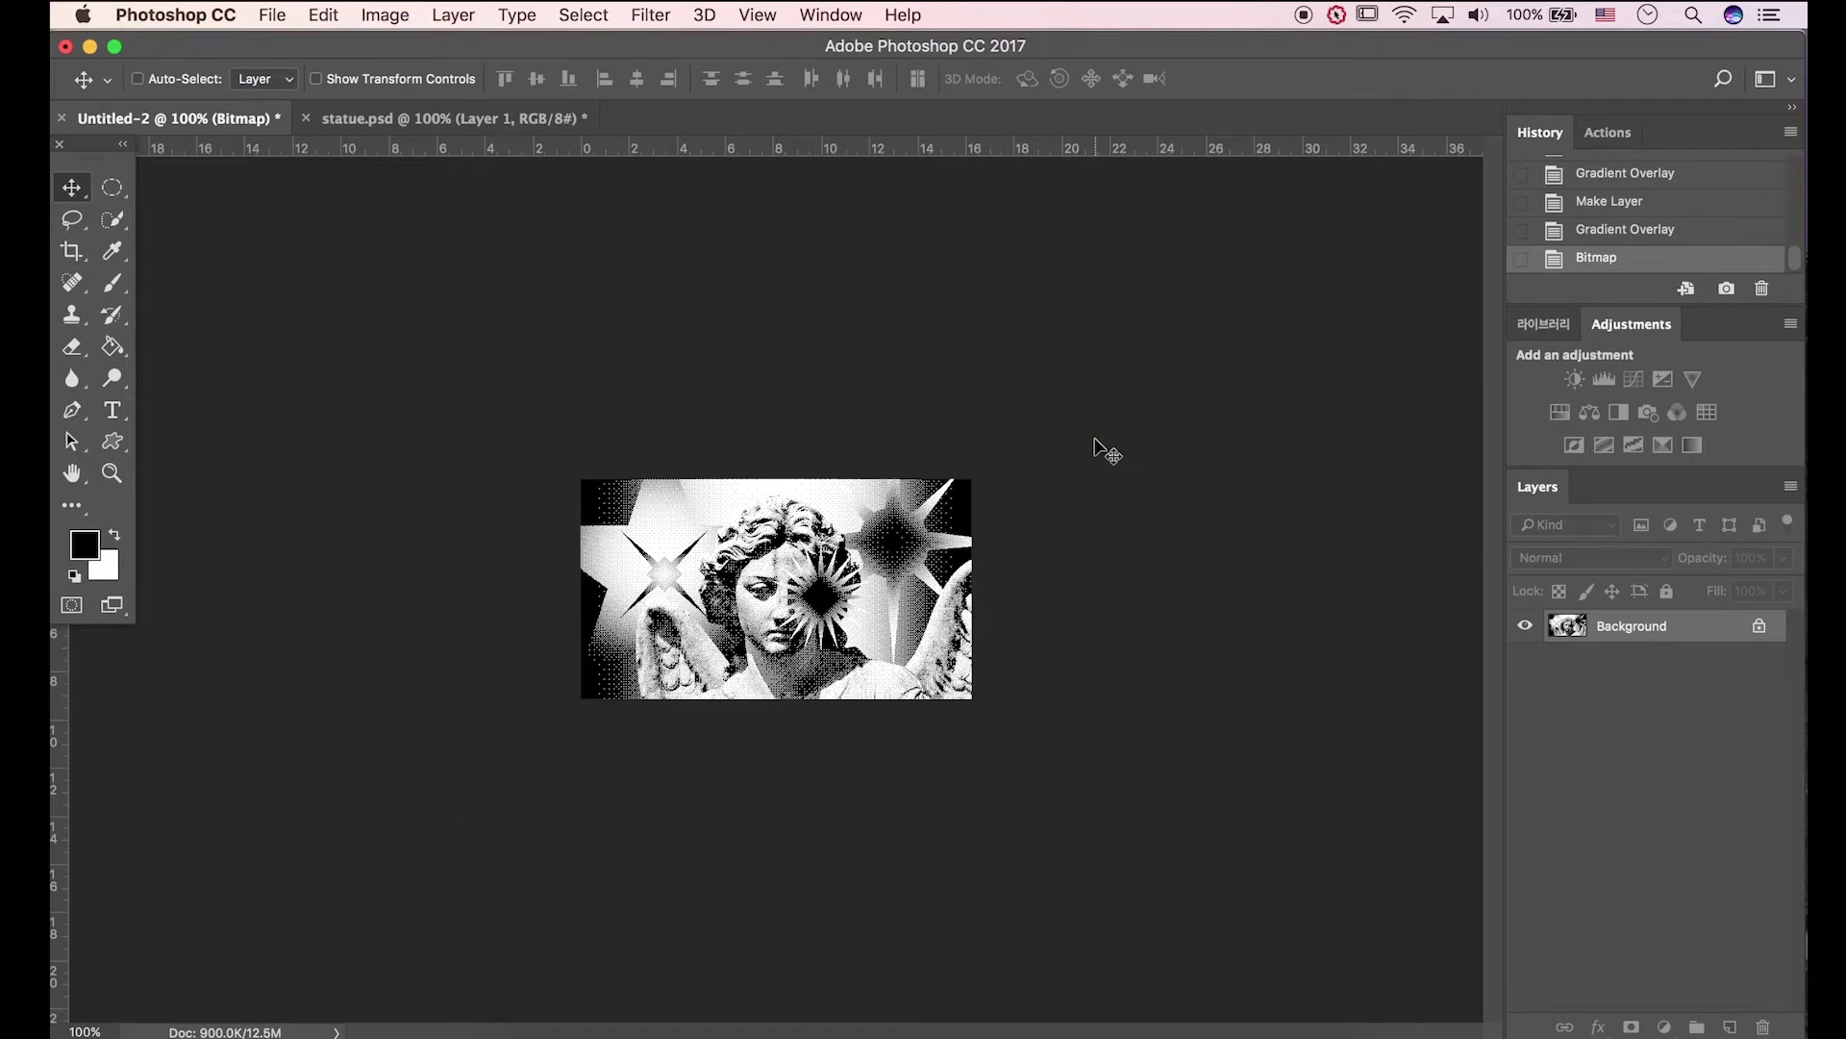
- Fit the halftone image to the window, convert it to Grayscale at size ratio 1, then to RGB Color
{"action": "key", "text": "super+0"}
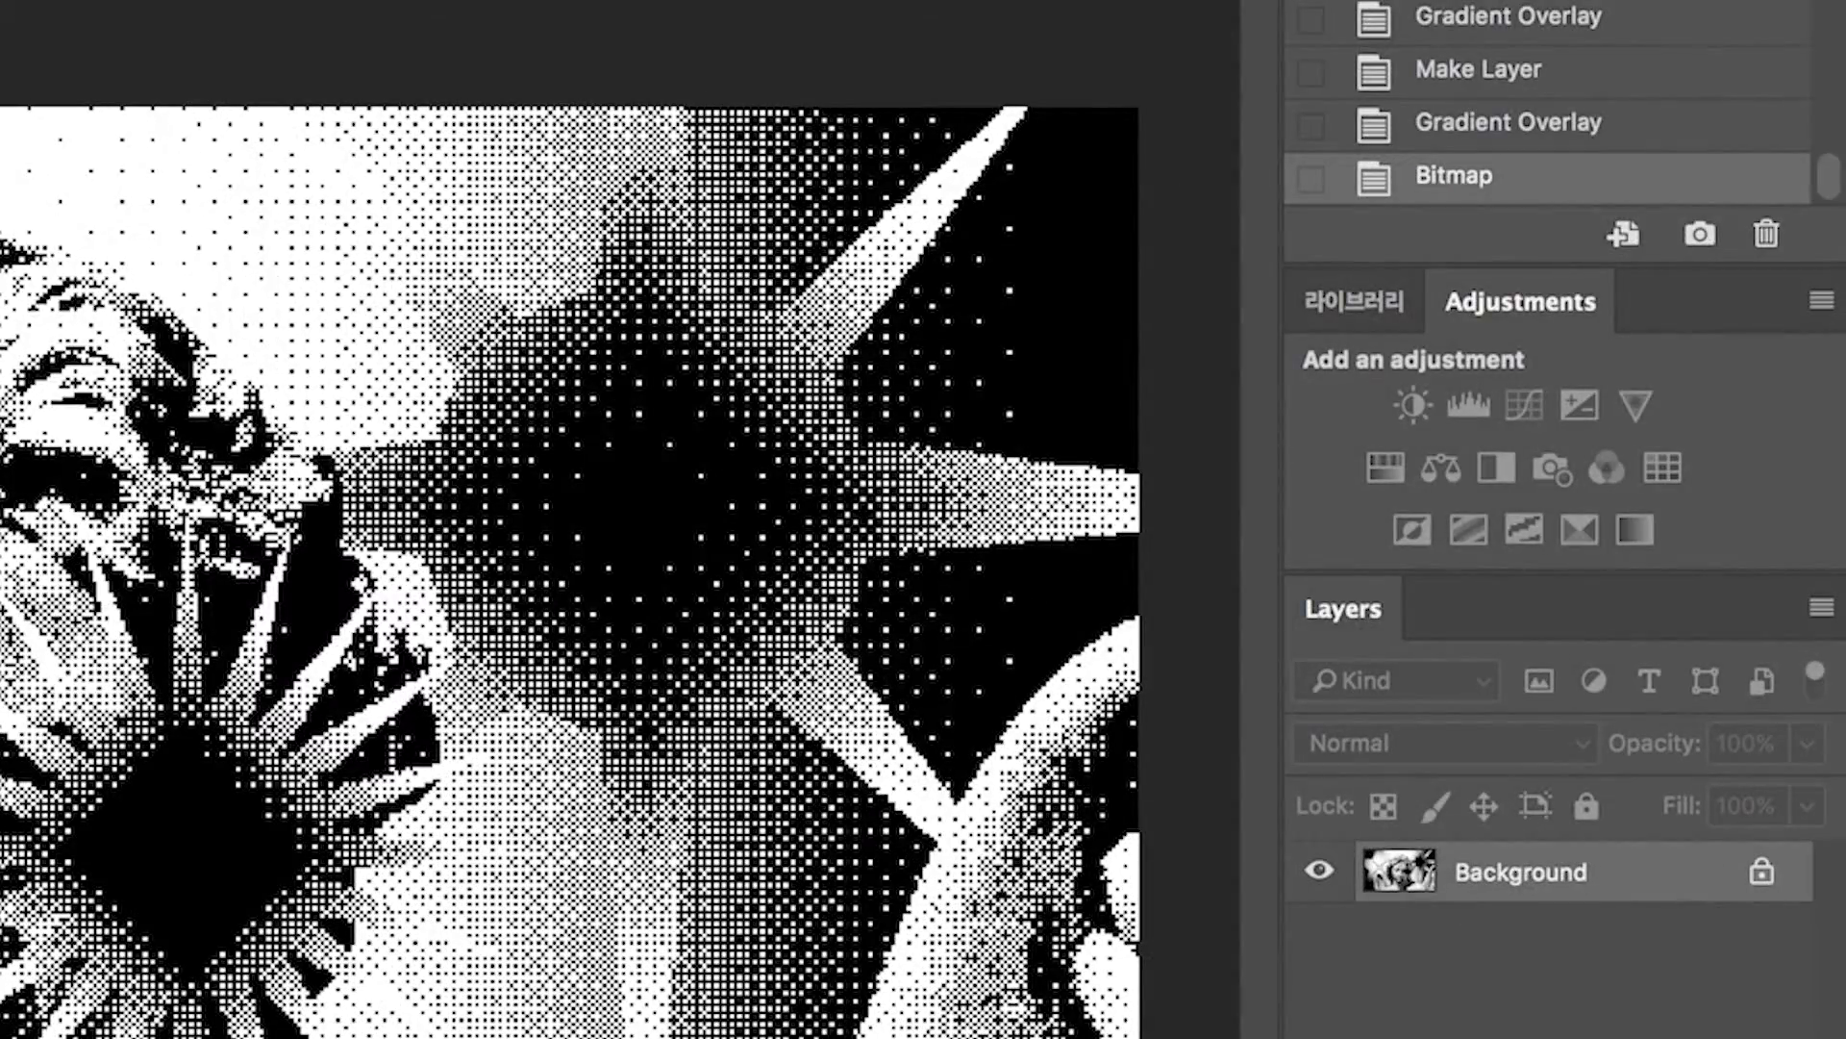
{"action": "left_click", "coordinate": [385, 15]}
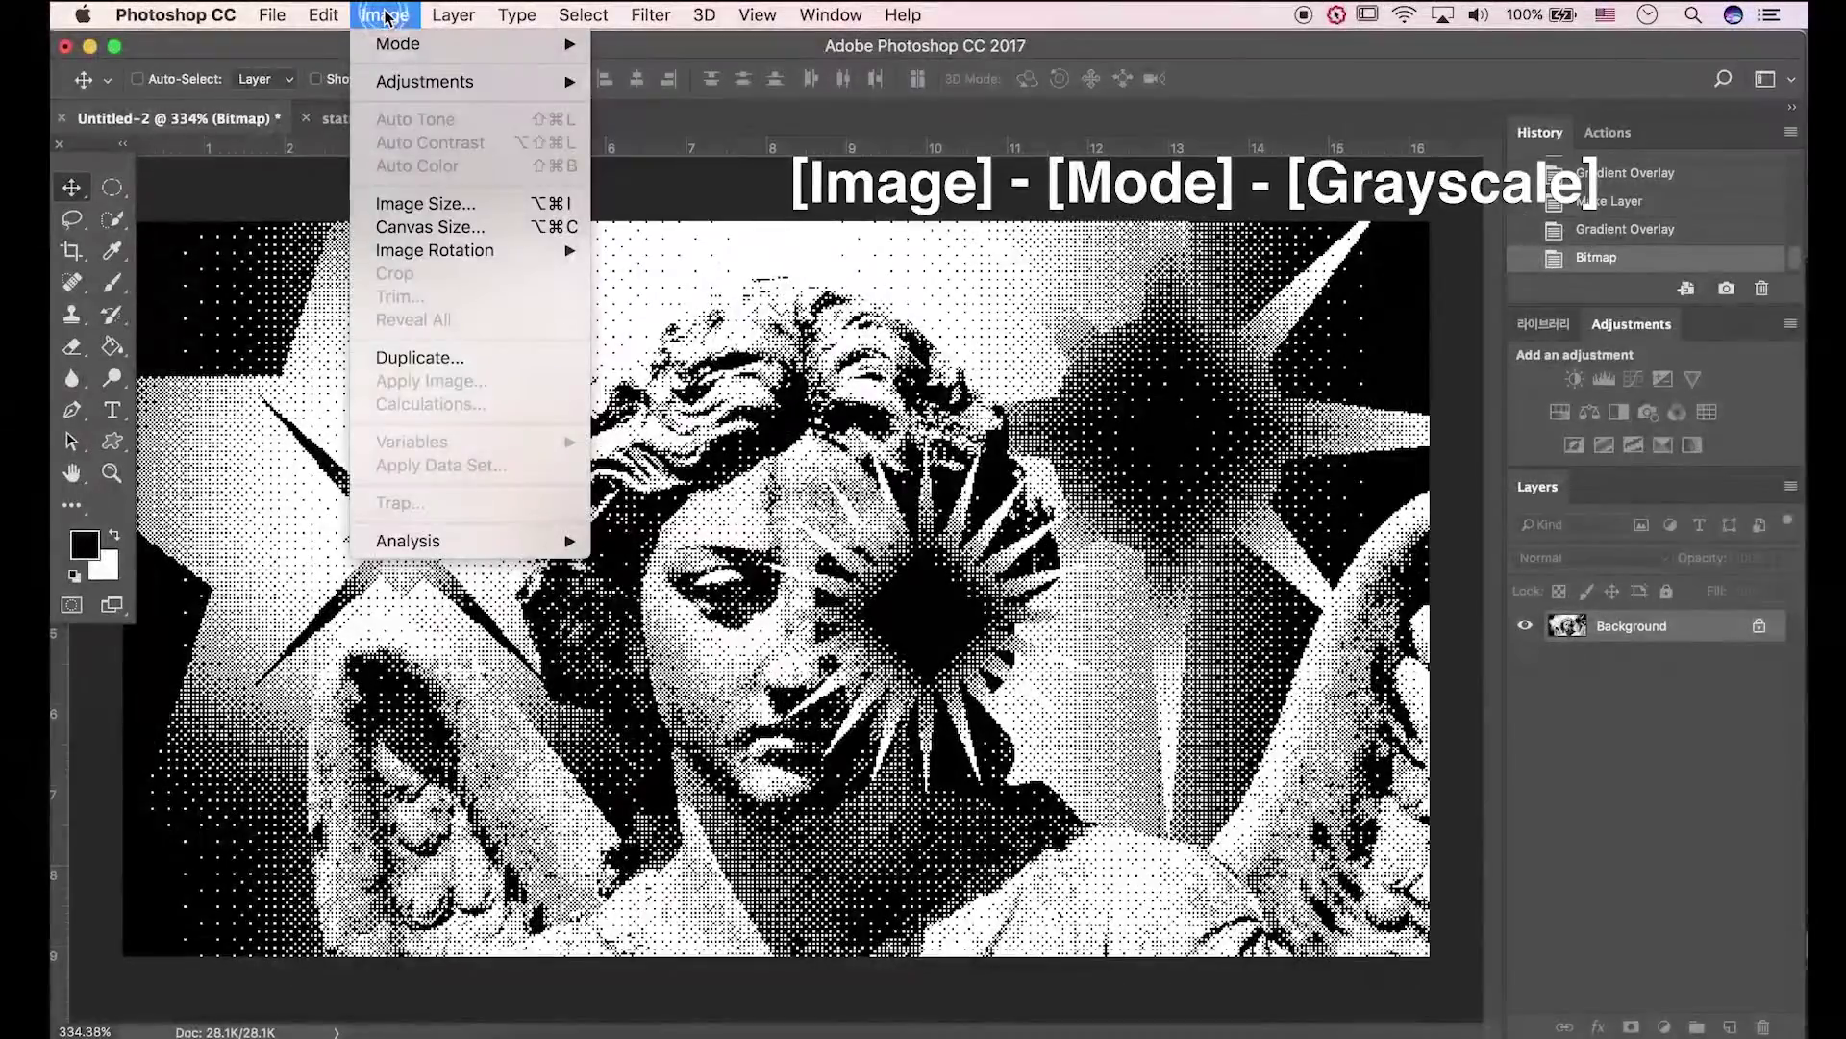
{"action": "mouse_move", "coordinate": [396, 48]}
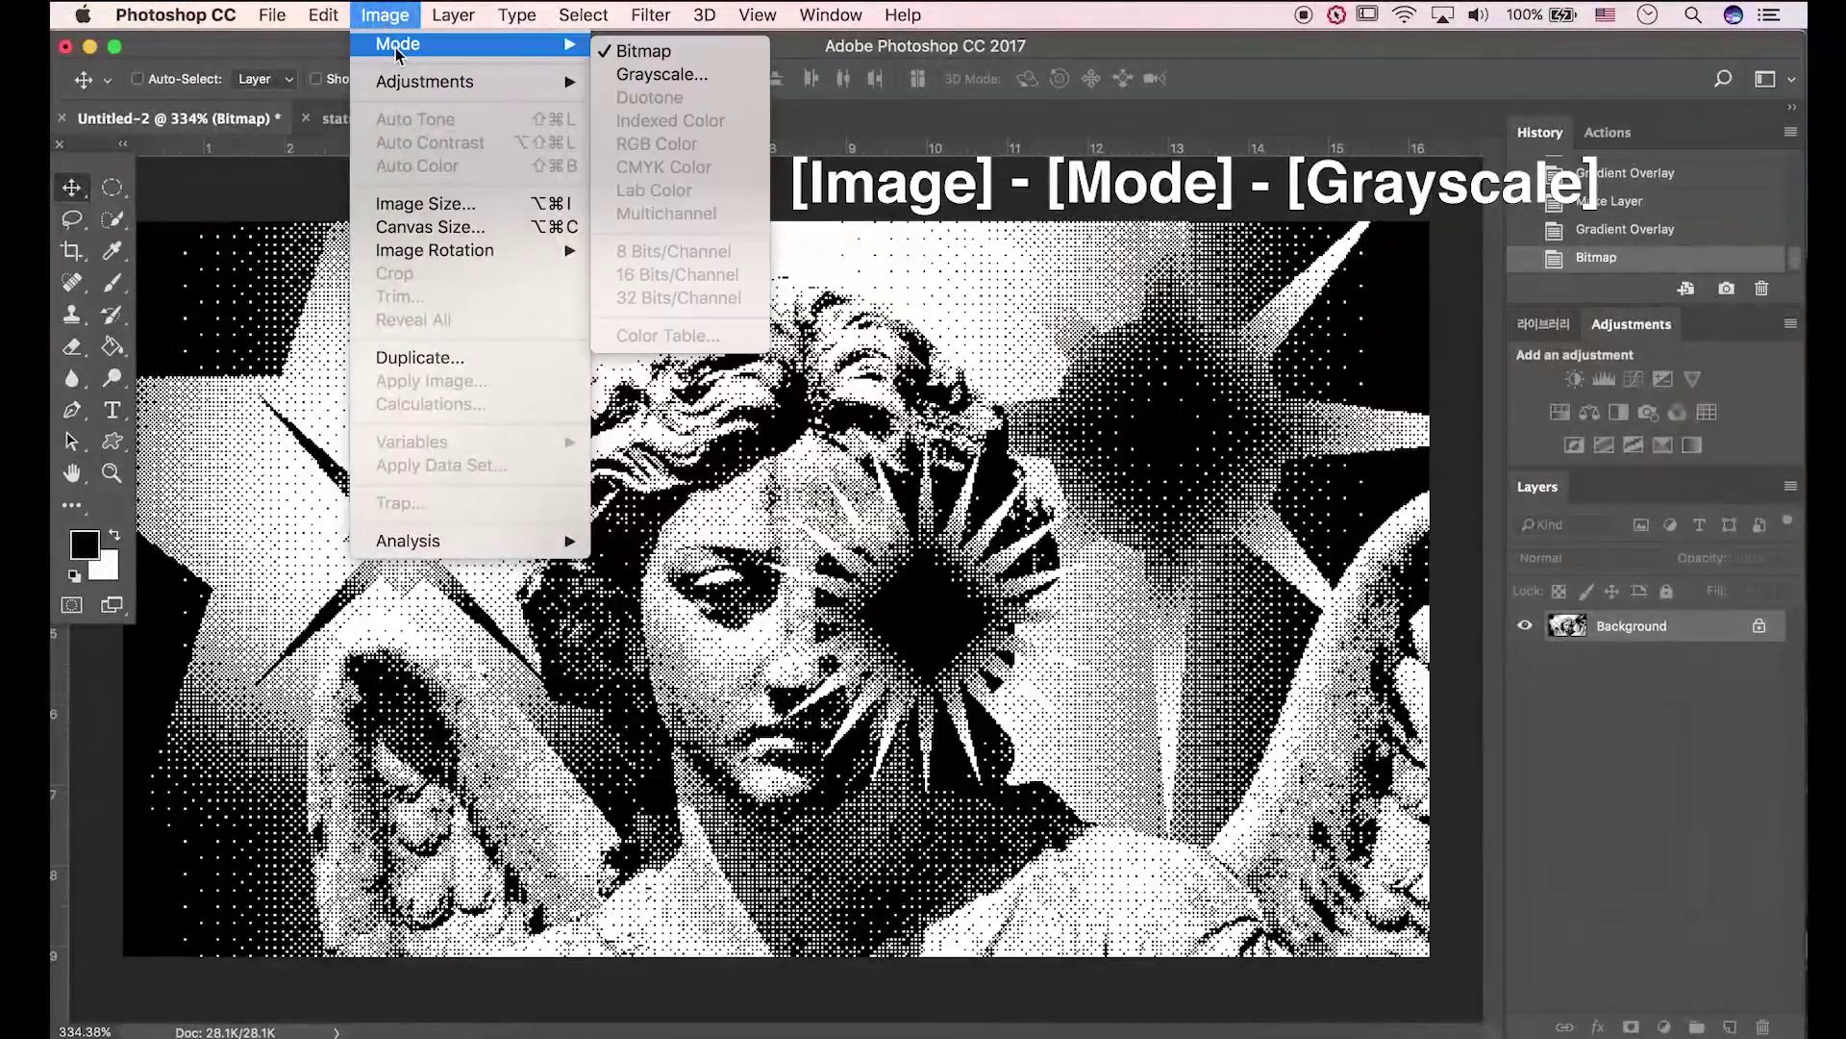
{"action": "left_click", "coordinate": [661, 74]}
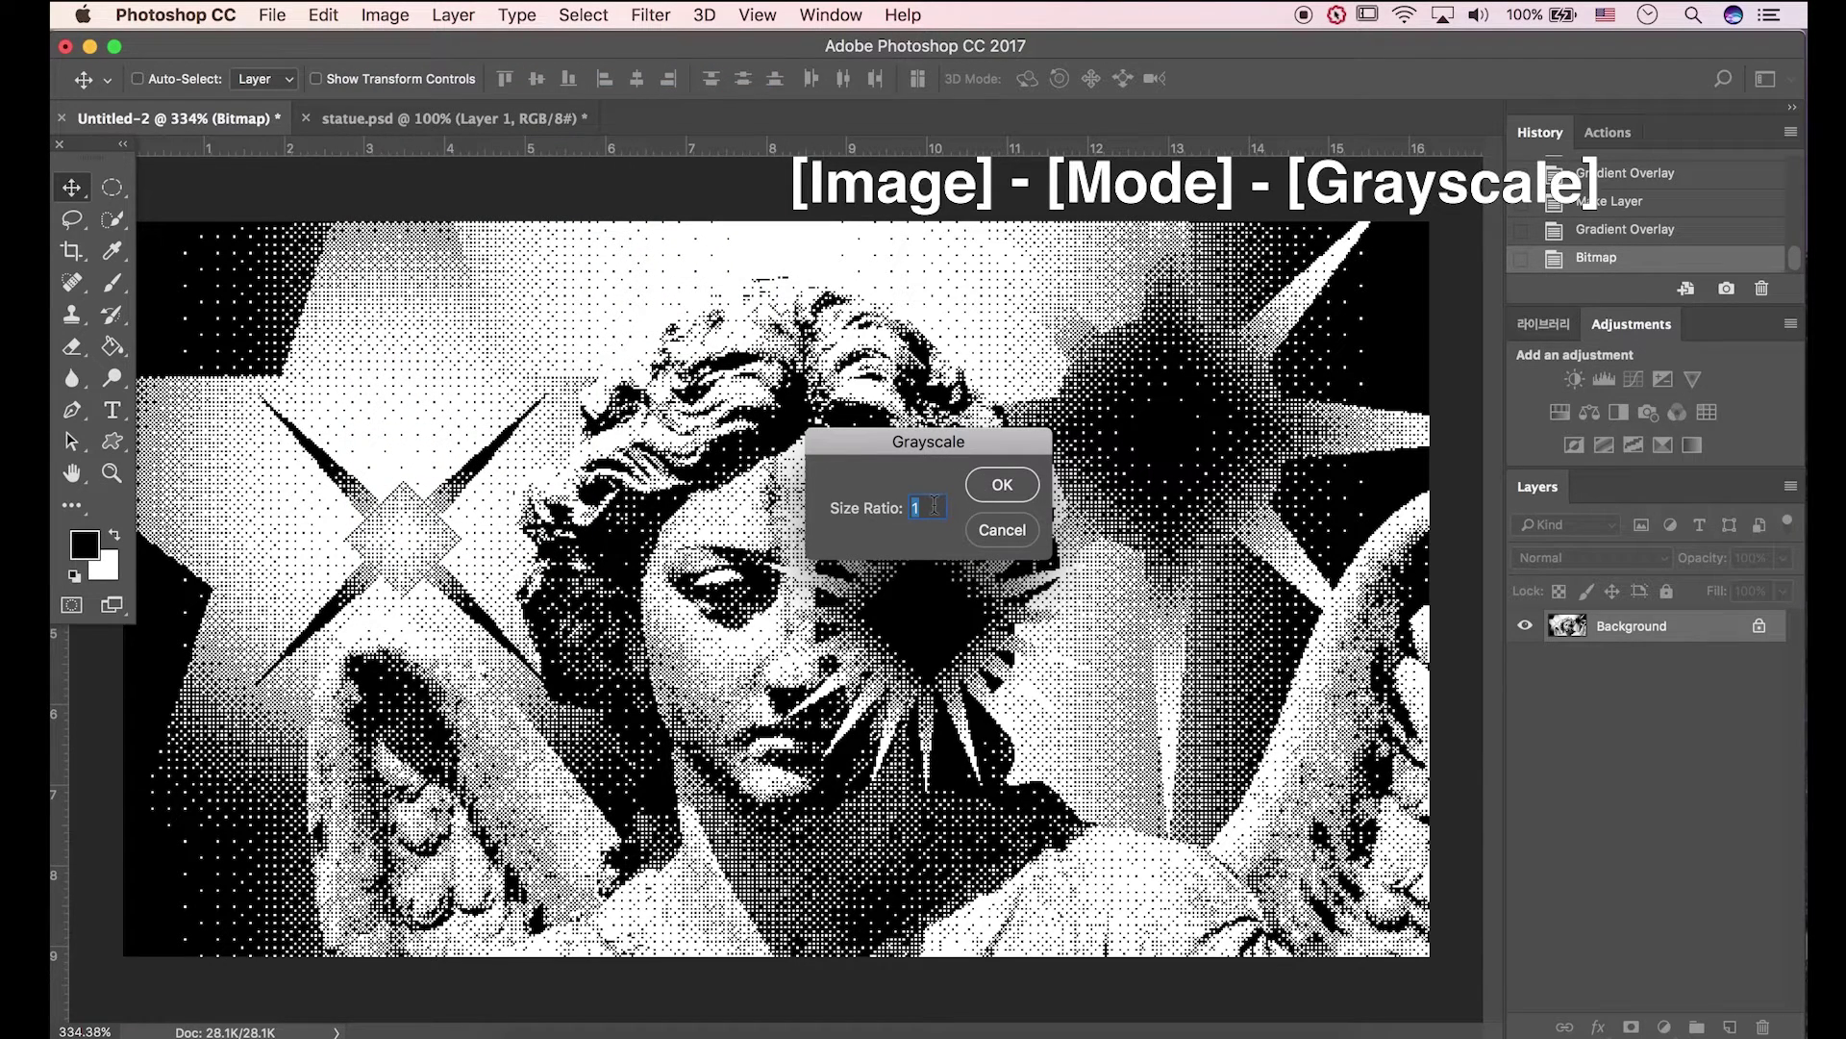
{"action": "left_click", "coordinate": [1000, 483]}
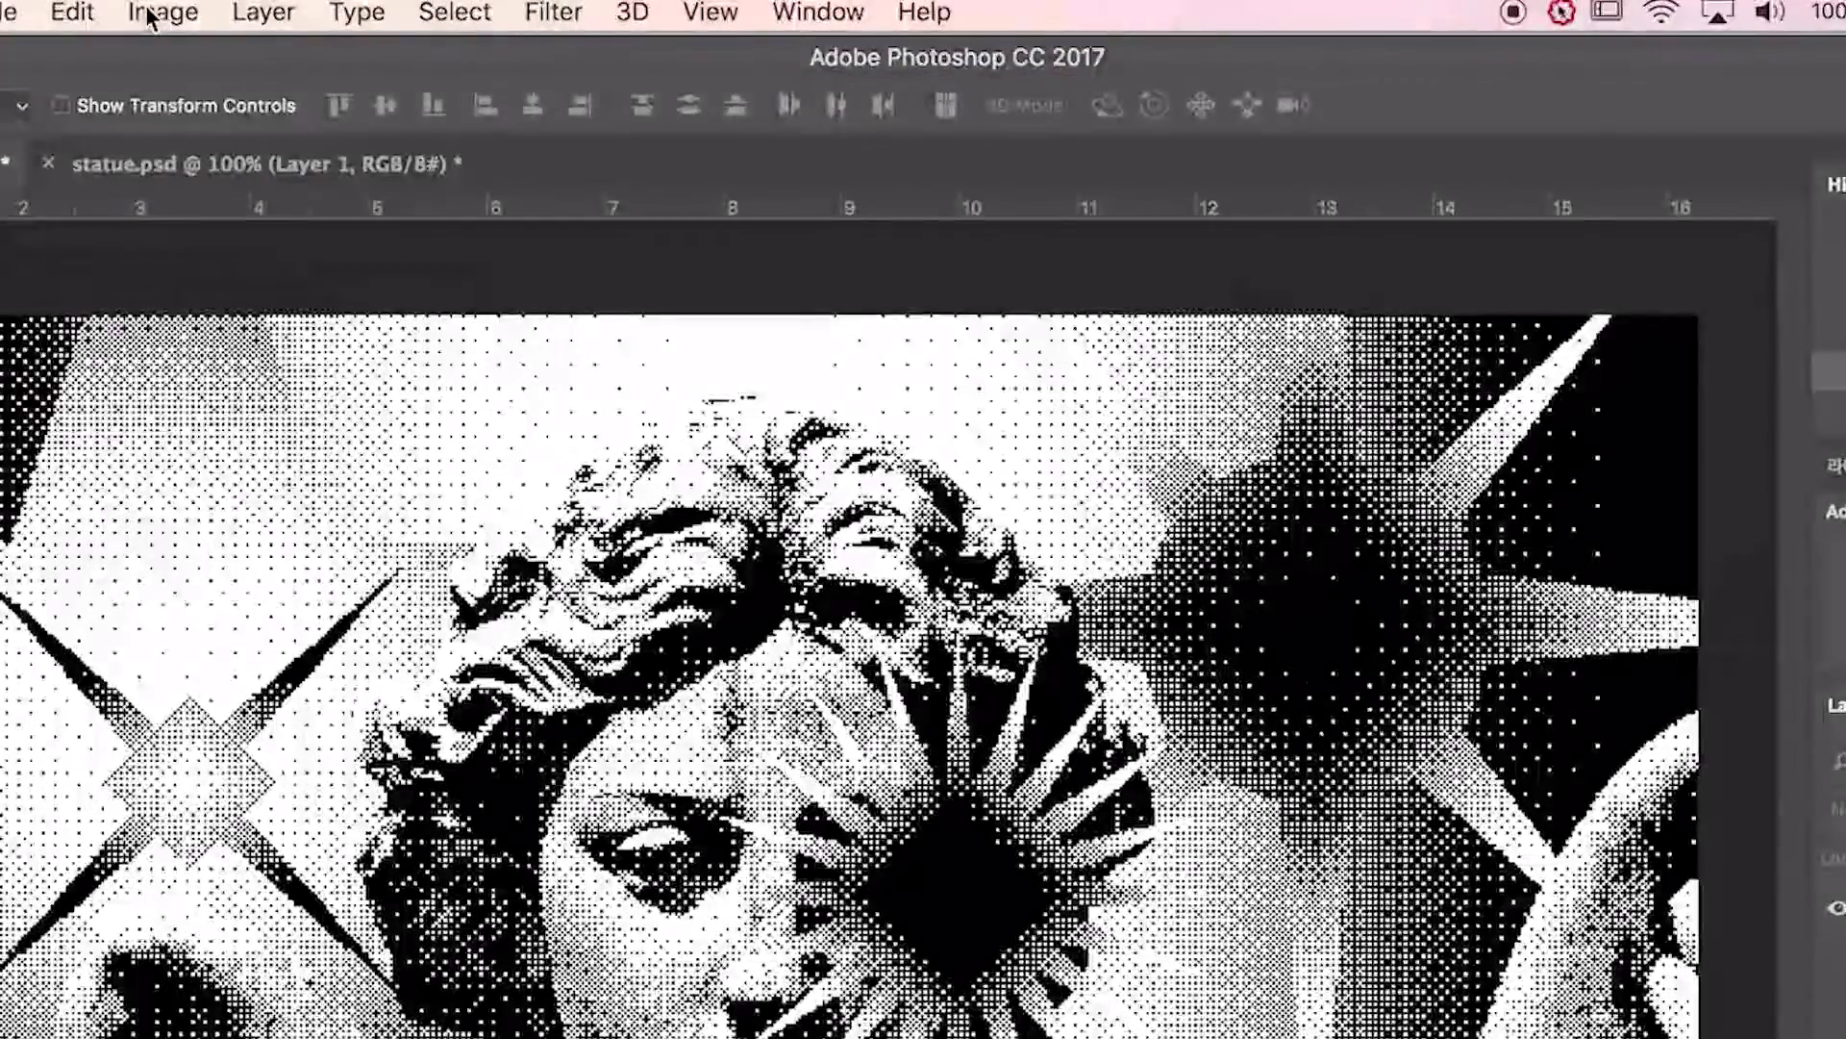
{"action": "left_click", "coordinate": [384, 14]}
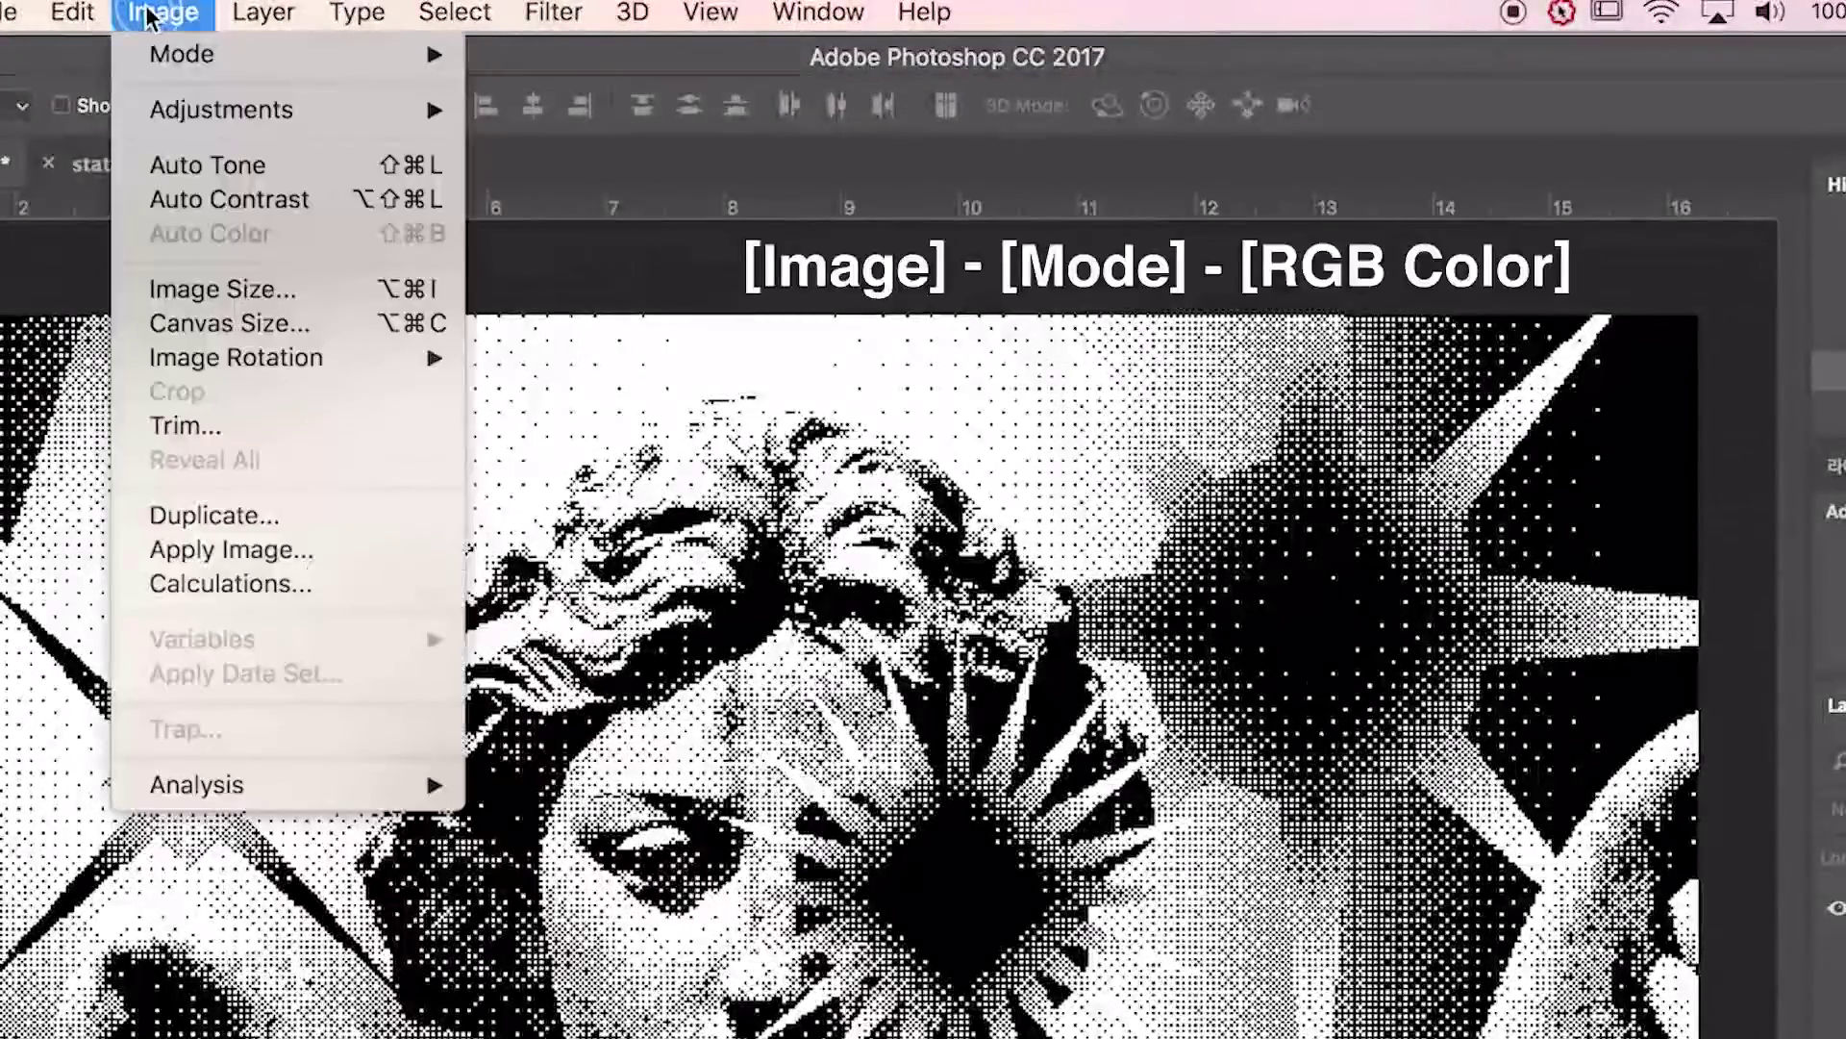
{"action": "mouse_move", "coordinate": [182, 54]}
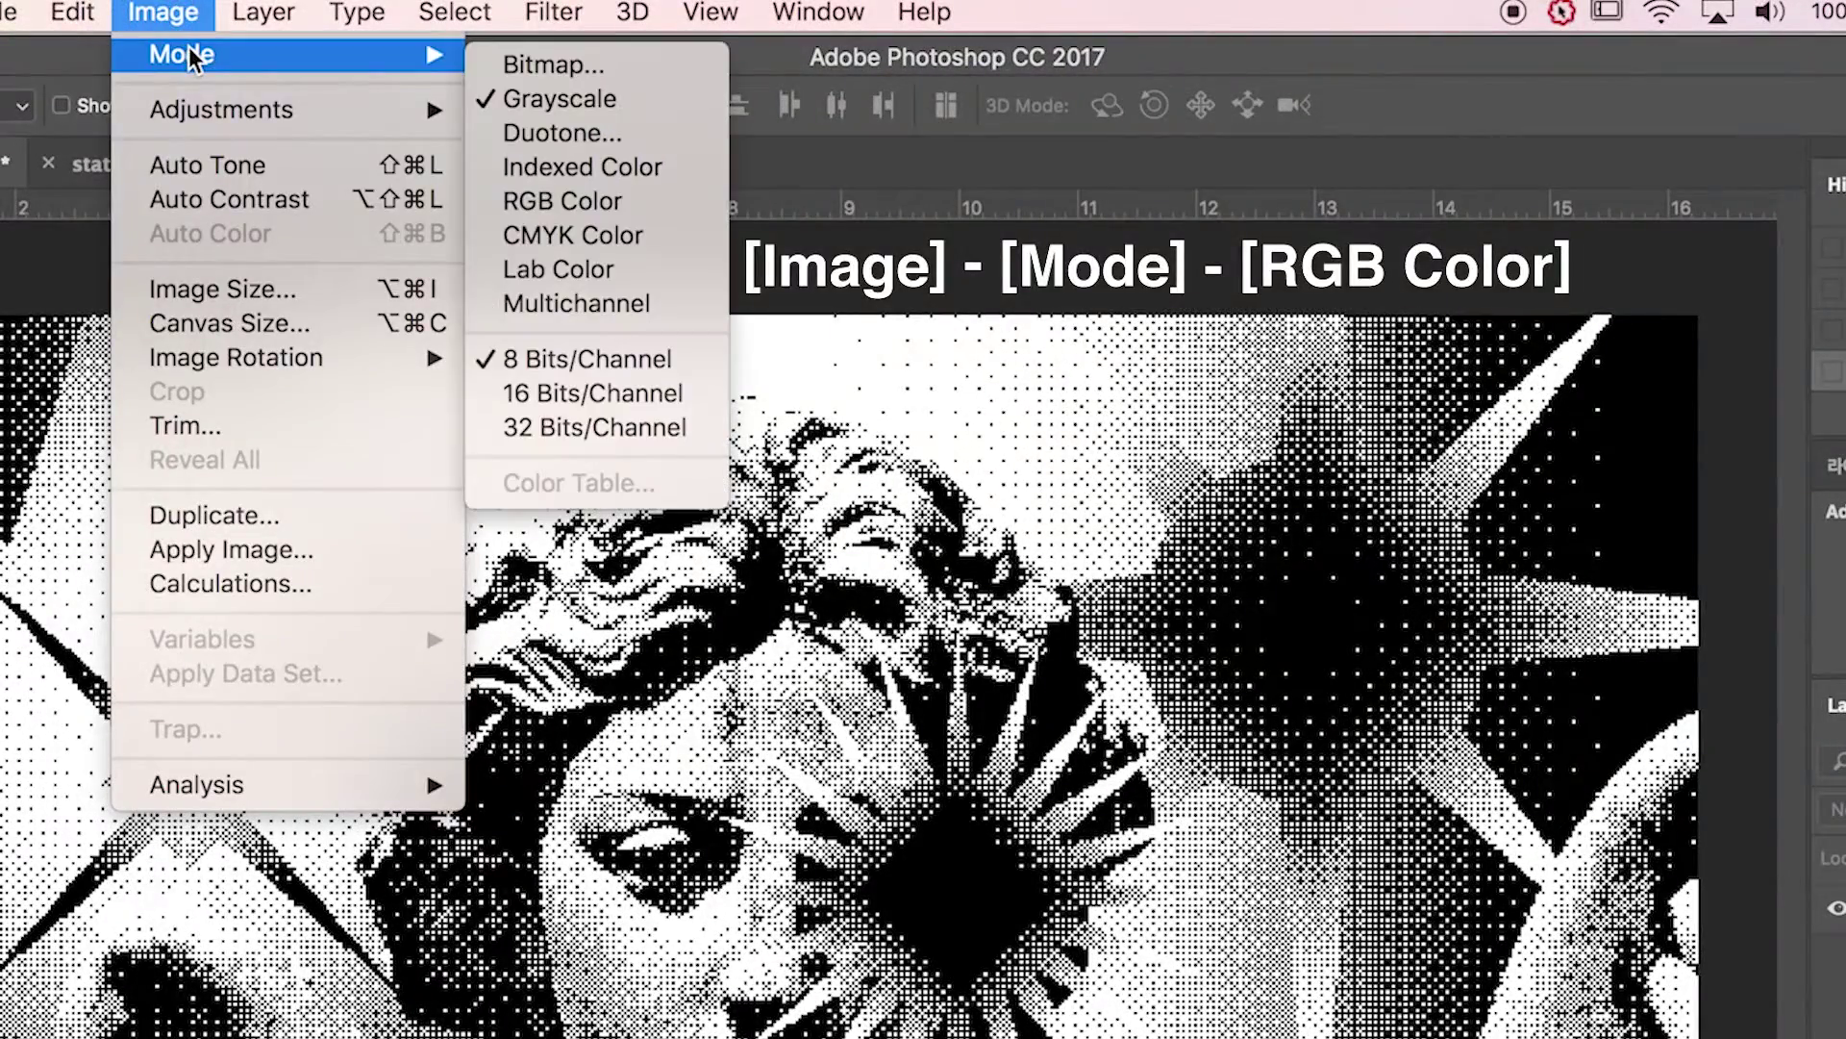
{"action": "left_click", "coordinate": [588, 204]}
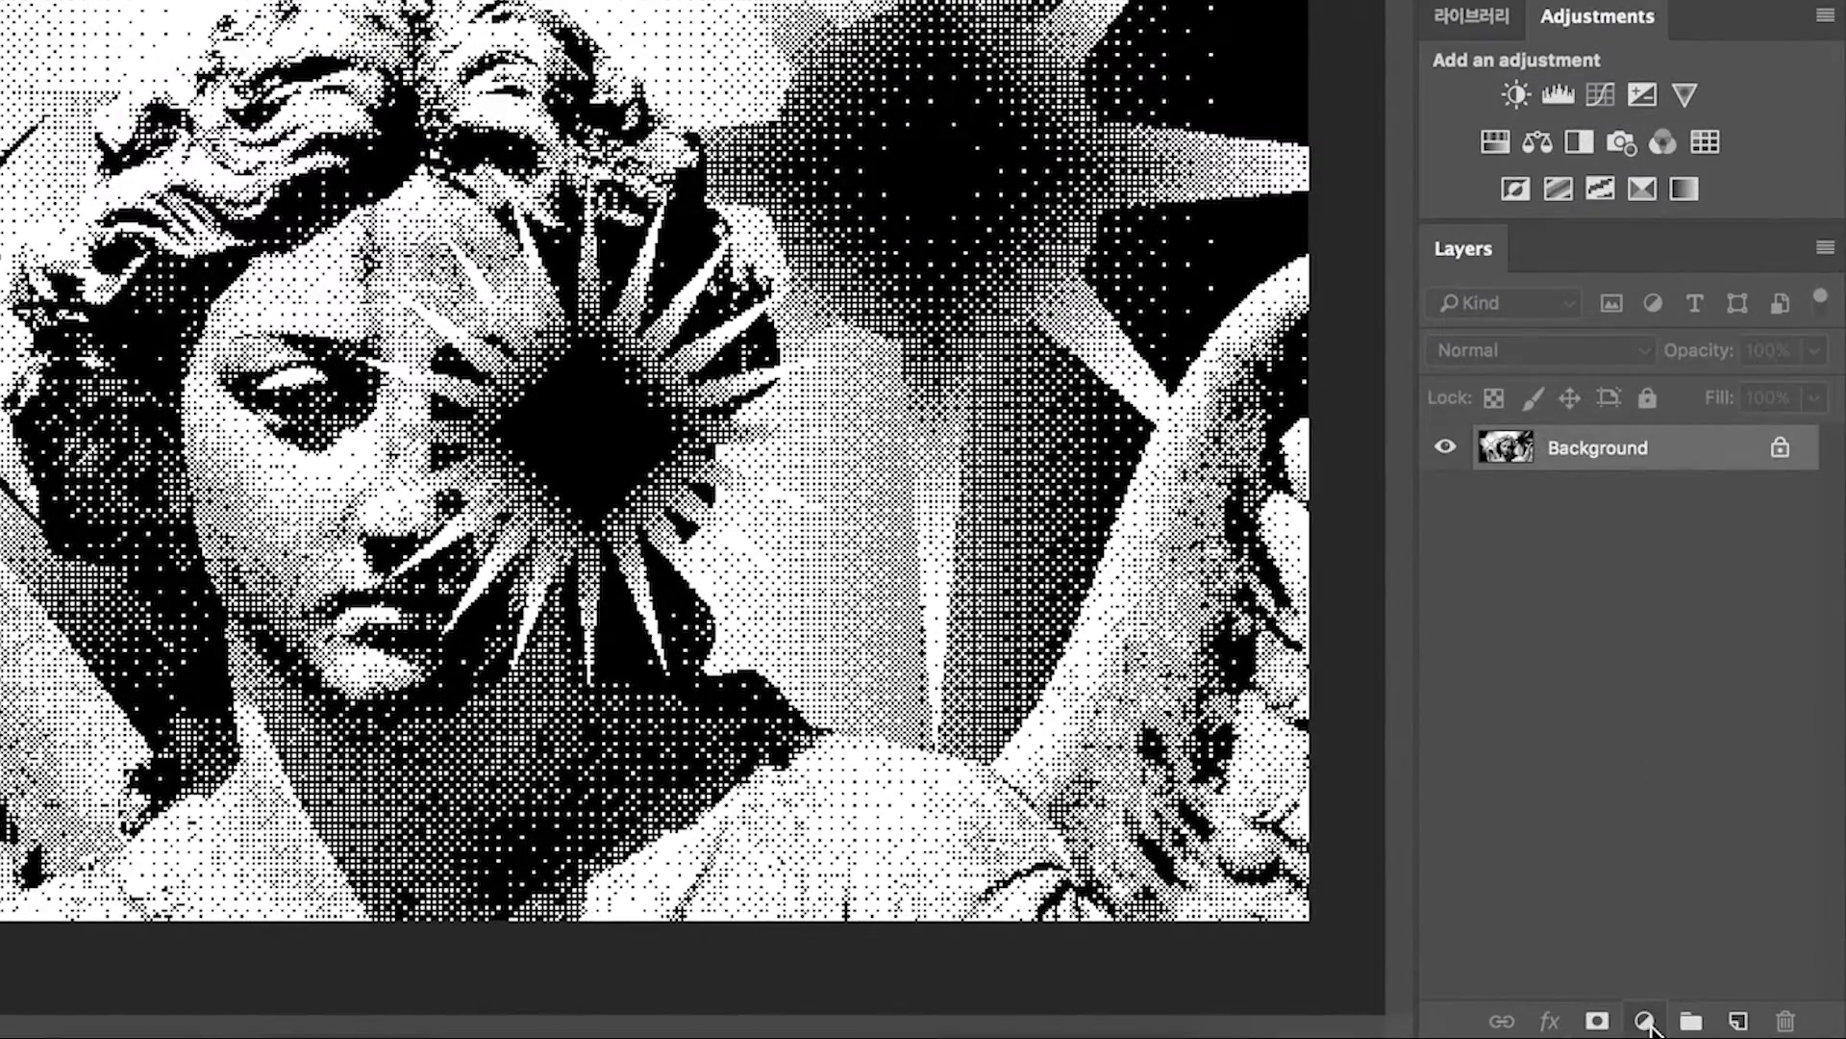
- Add a Gradient Map adjustment layer using the purple-to-white gradient preset
{"action": "left_click", "coordinate": [1665, 1026]}
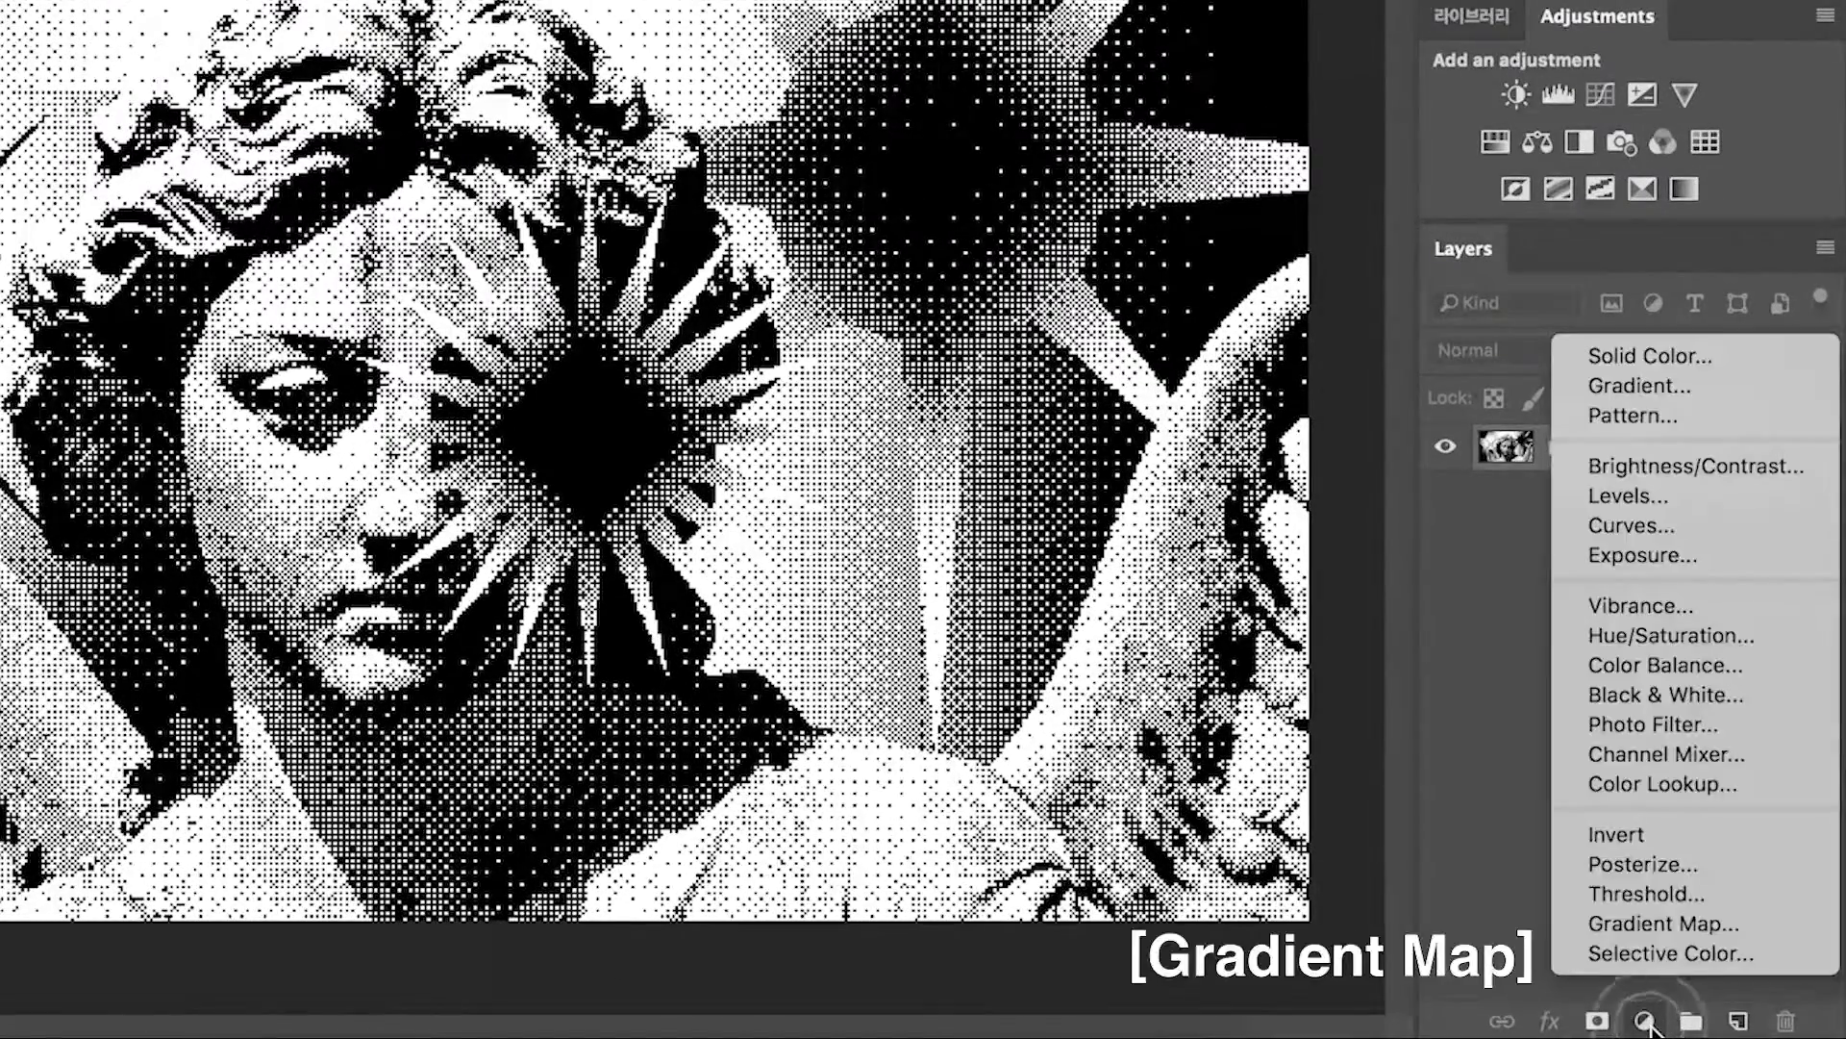
{"action": "left_click", "coordinate": [1653, 922]}
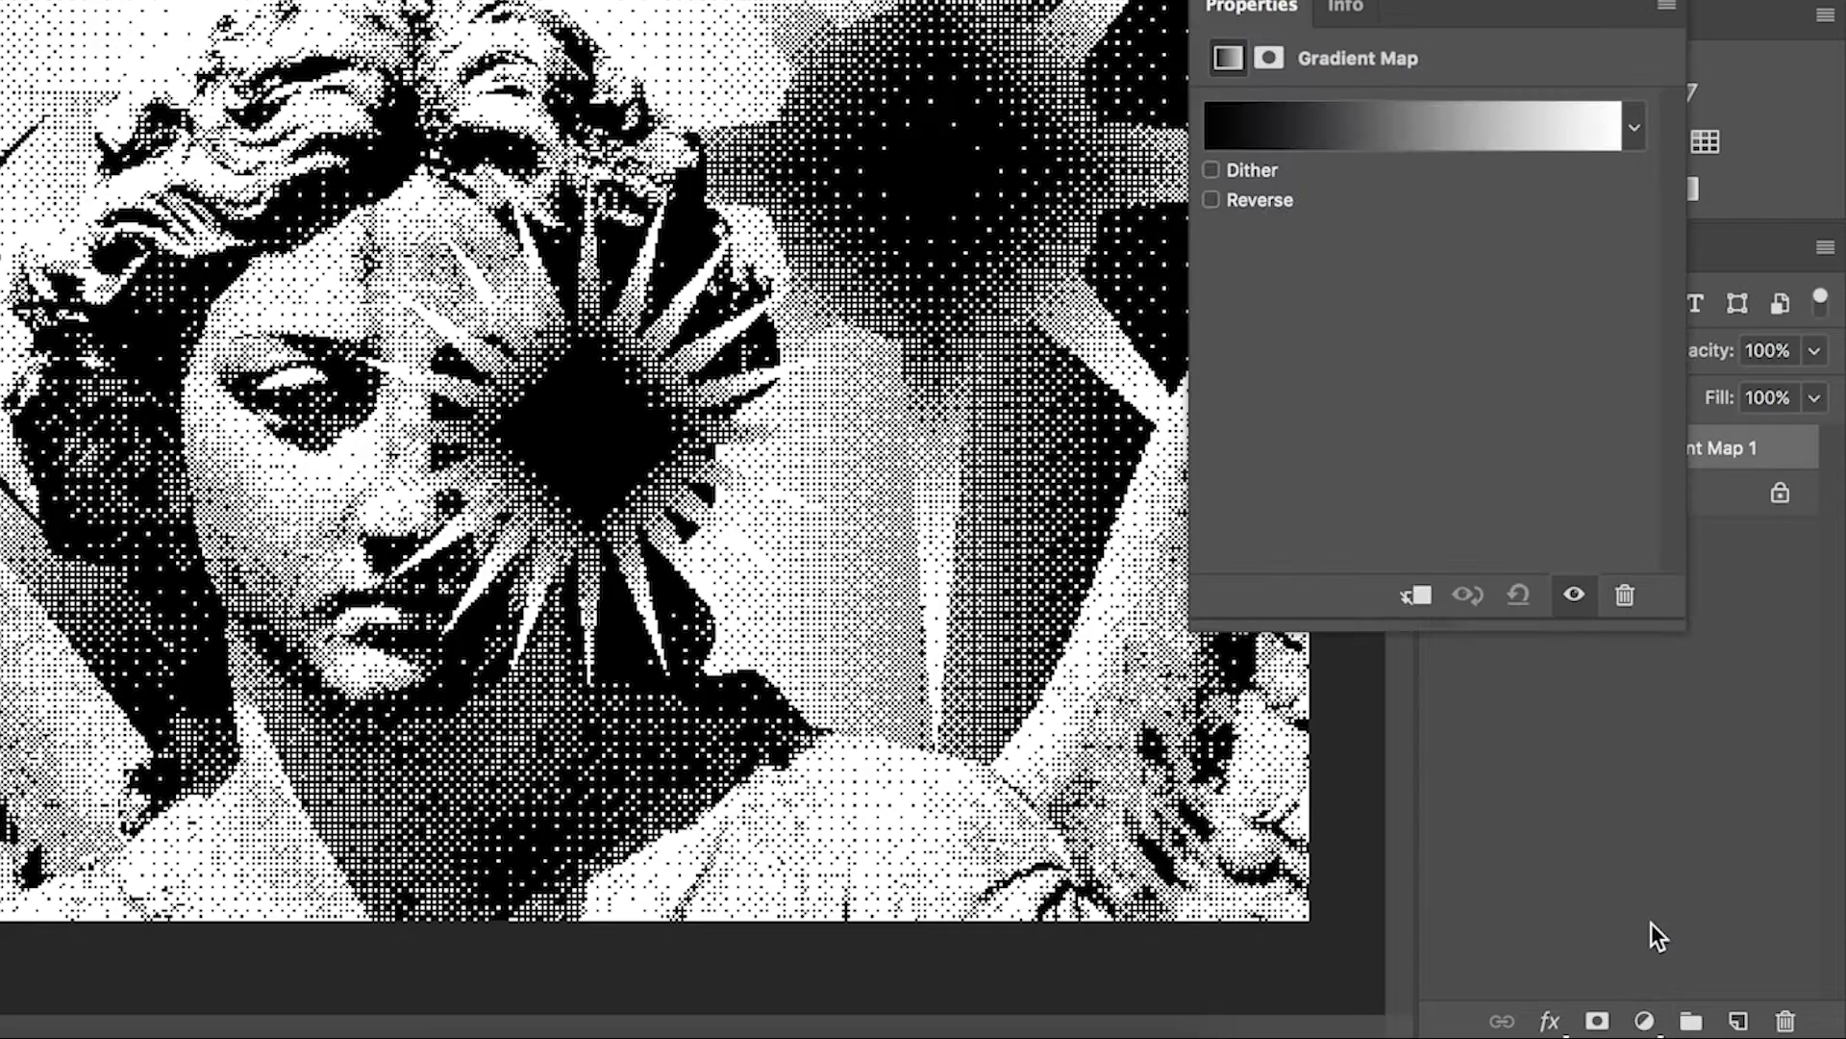
{"action": "left_click", "coordinate": [1449, 136]}
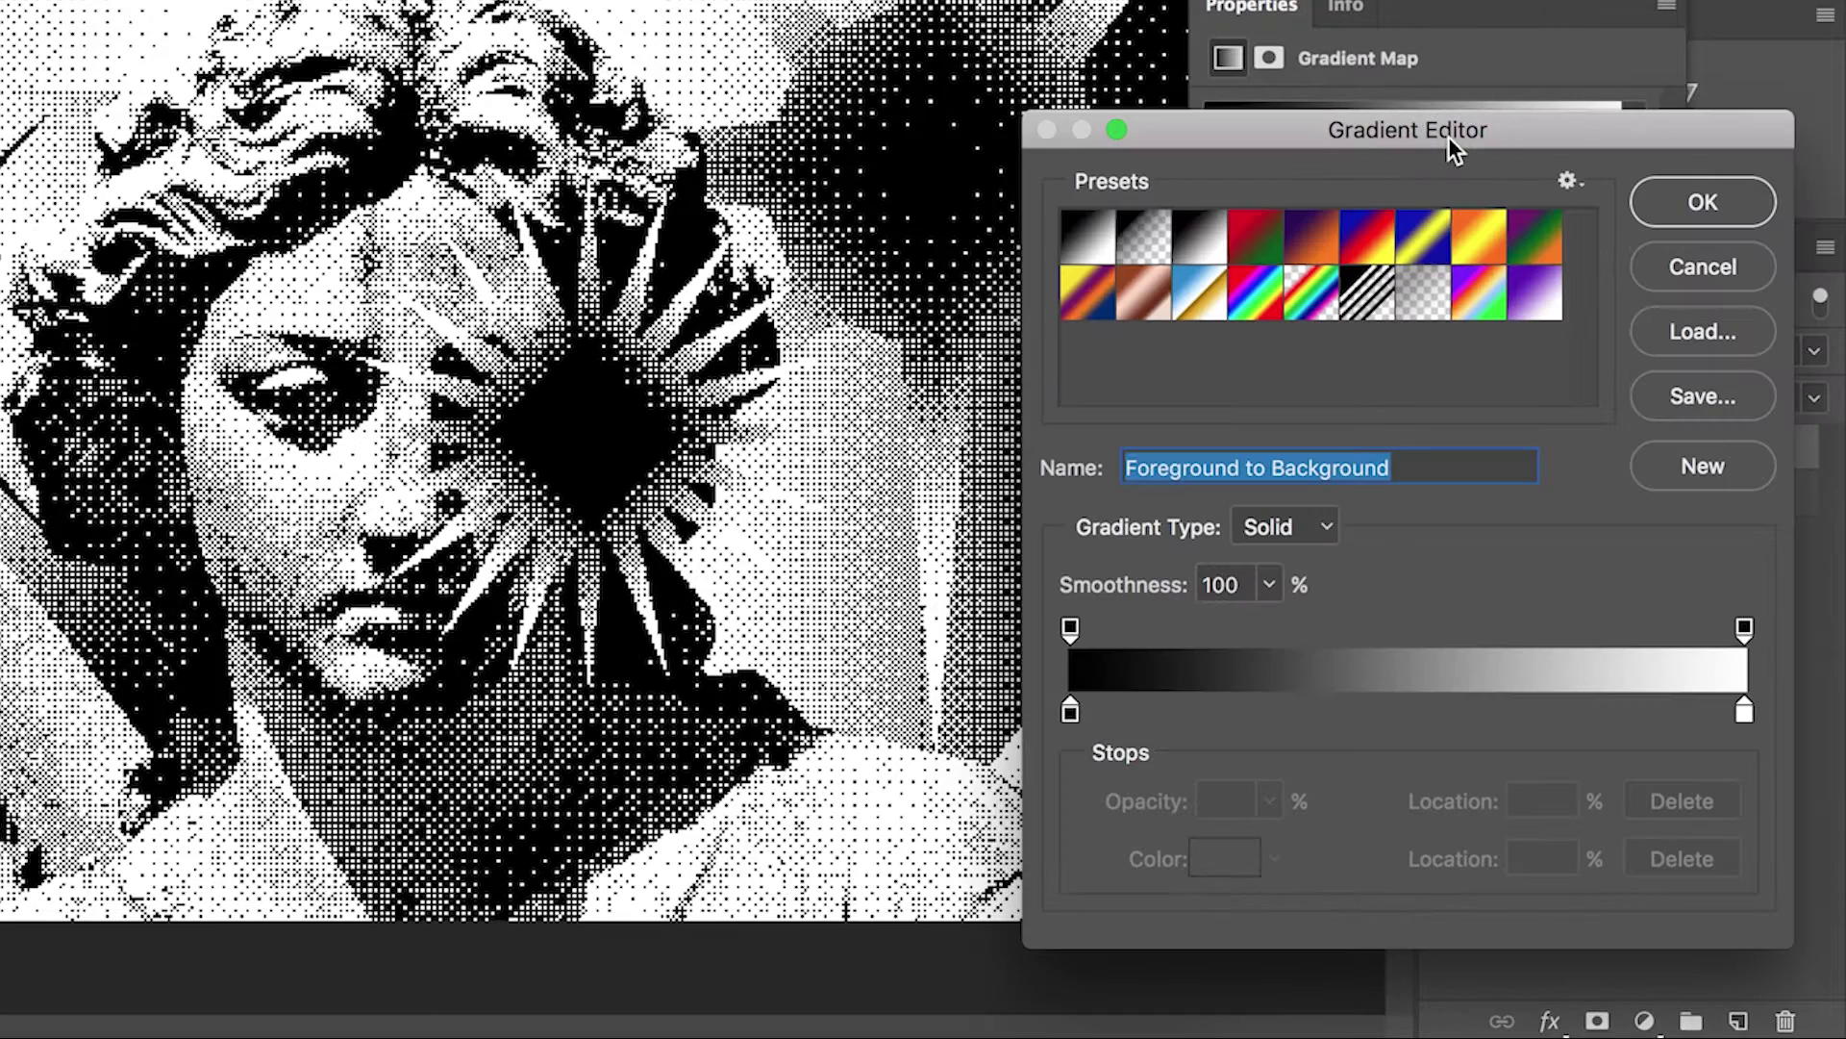
{"action": "left_click", "coordinate": [1549, 312]}
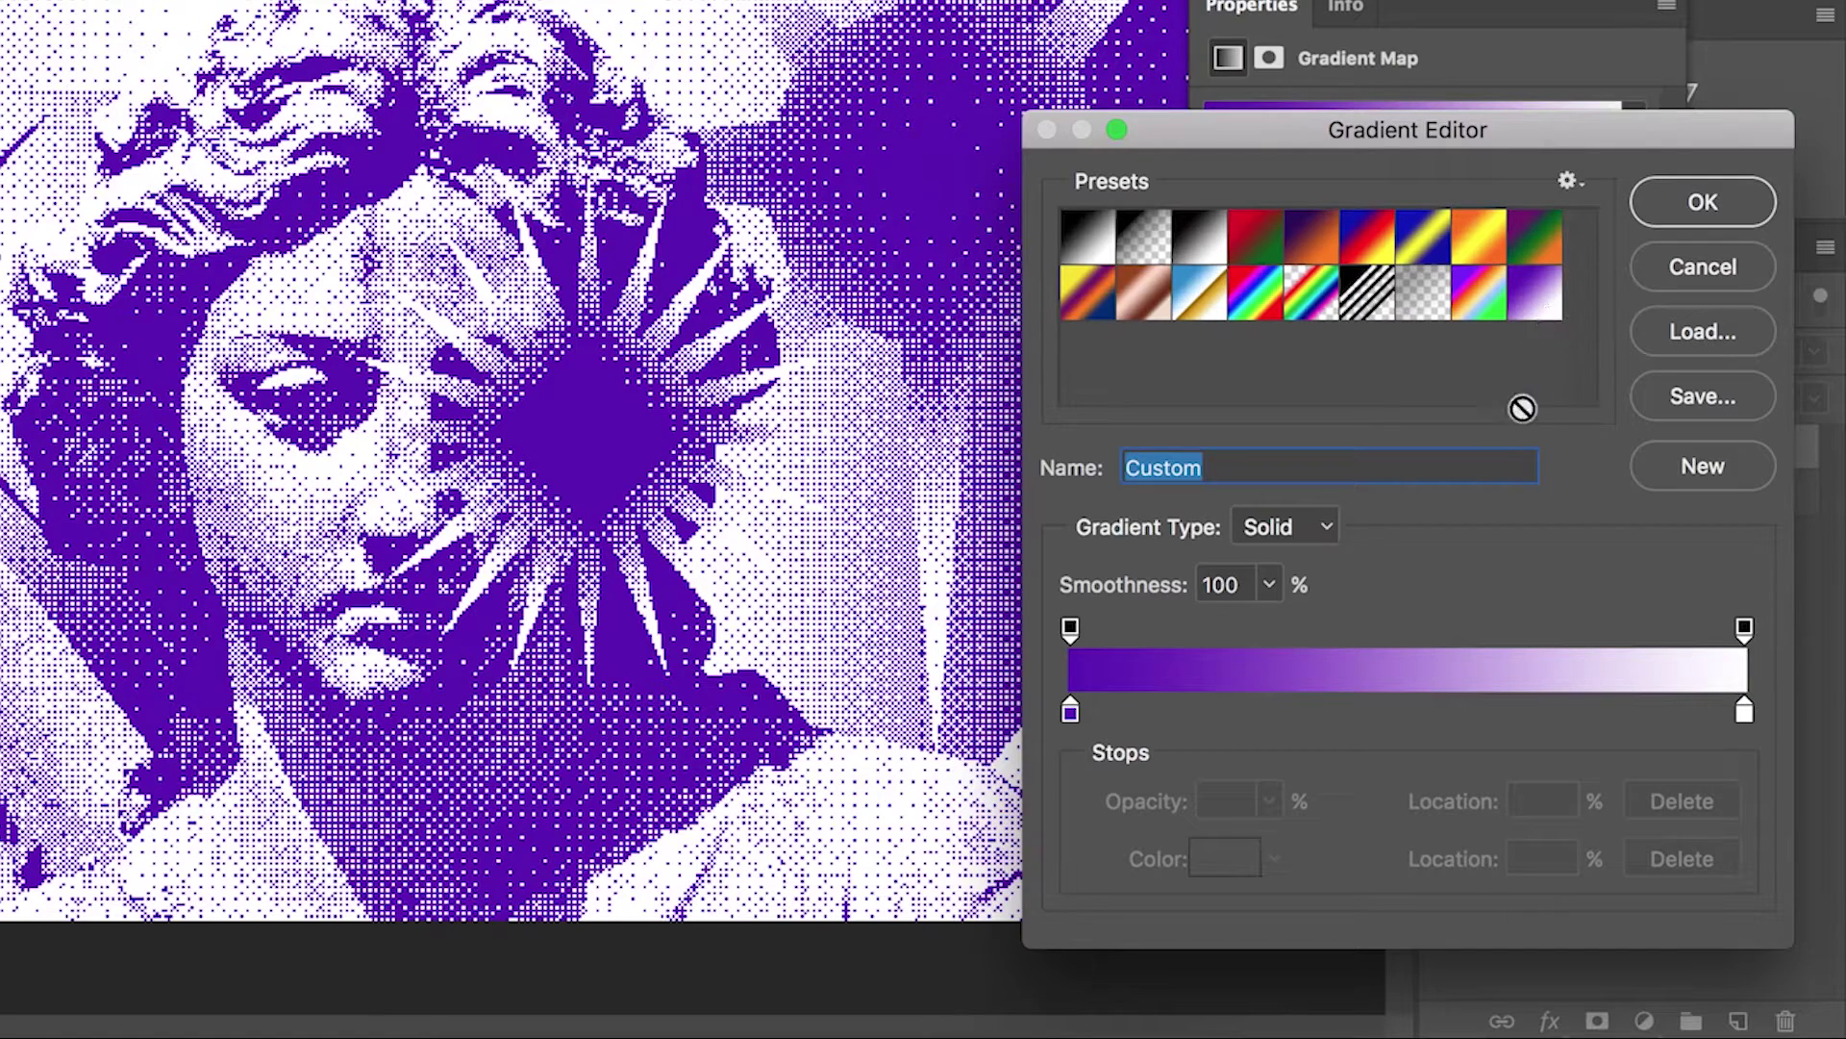
- Set the gradient's dark purple stop to #5900b4 and confirm the gradient
{"action": "double_click", "coordinate": [1069, 712]}
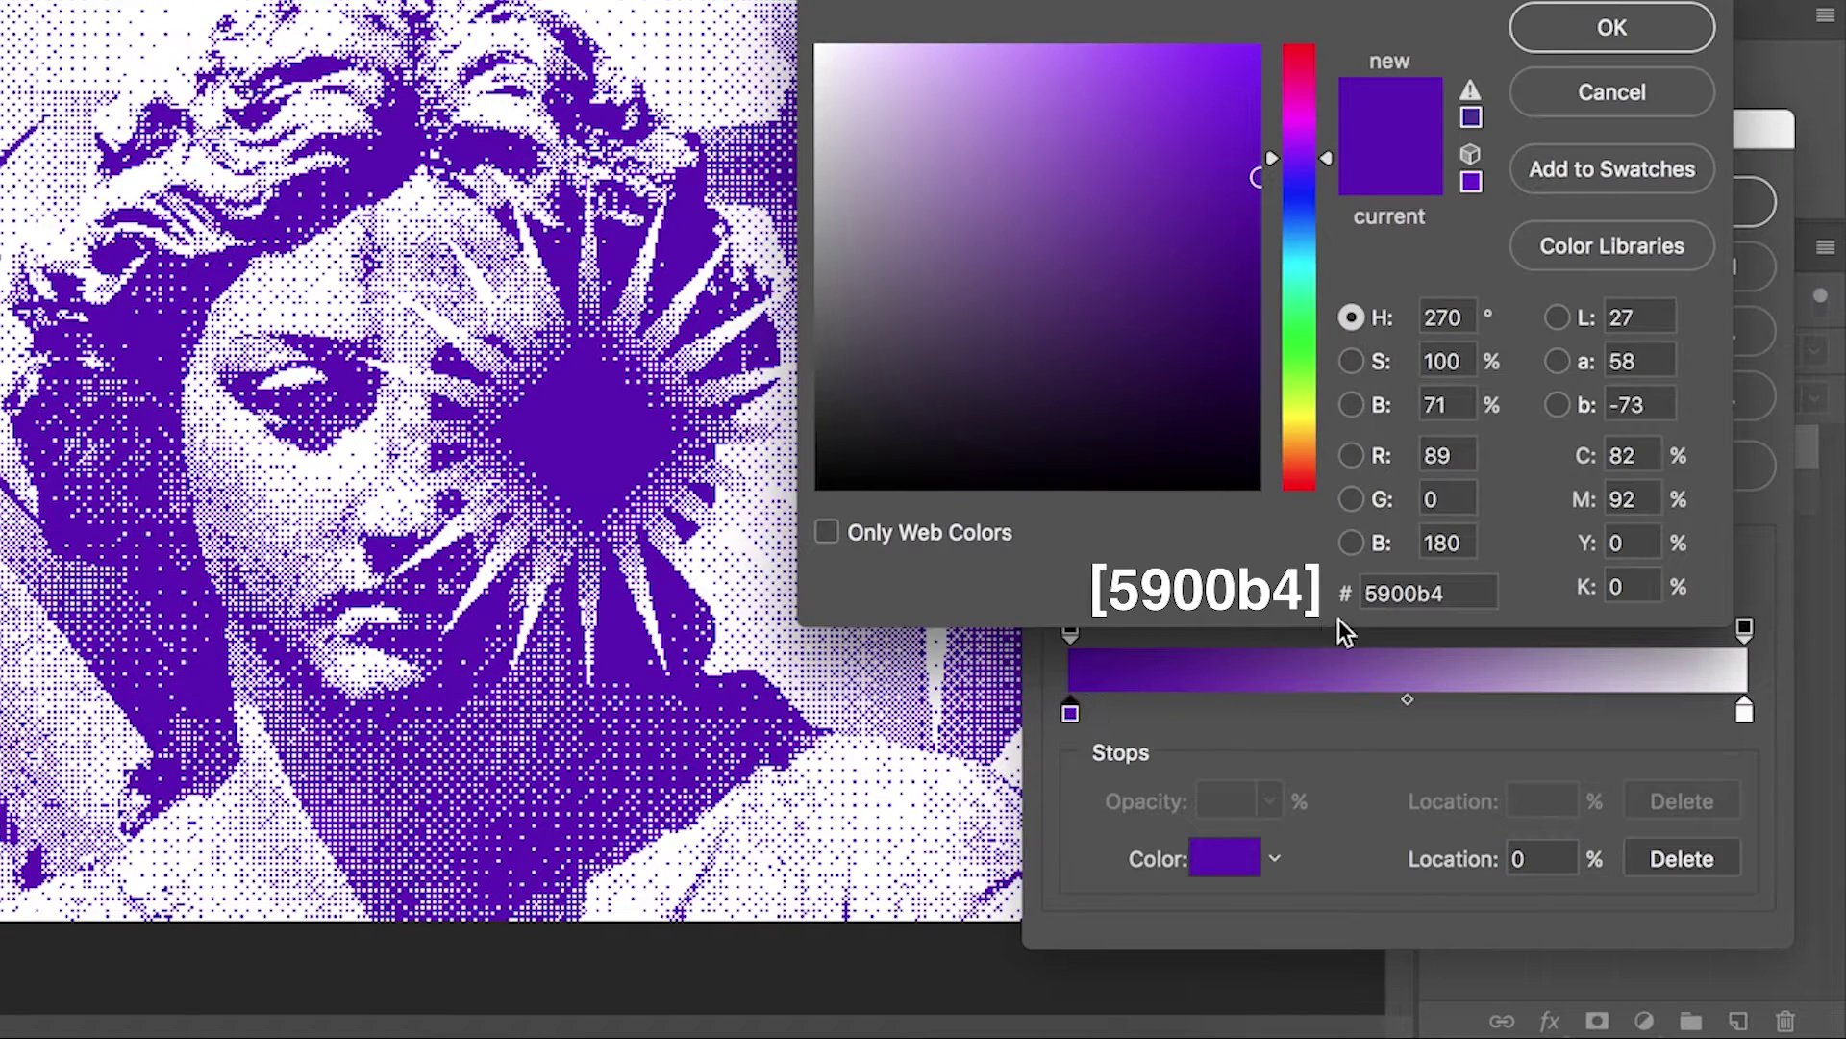
{"action": "left_click", "coordinate": [1482, 588]}
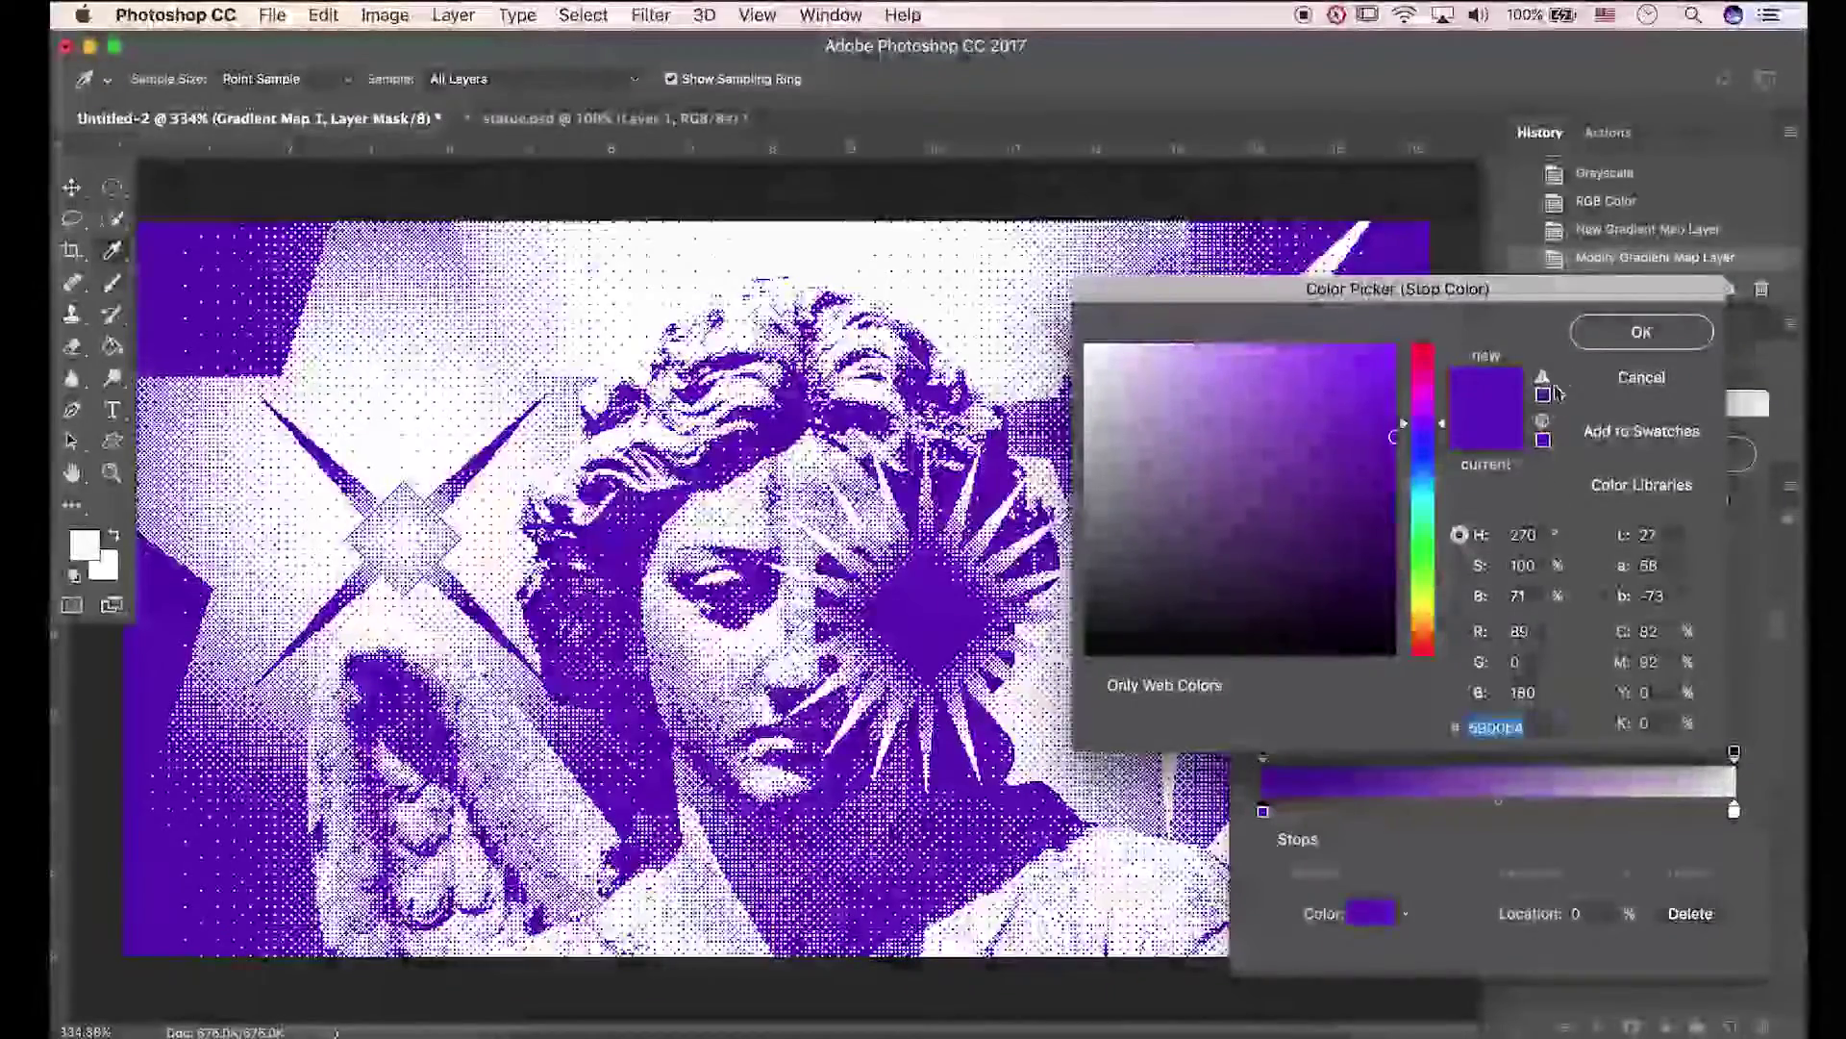
{"action": "key", "text": "Return"}
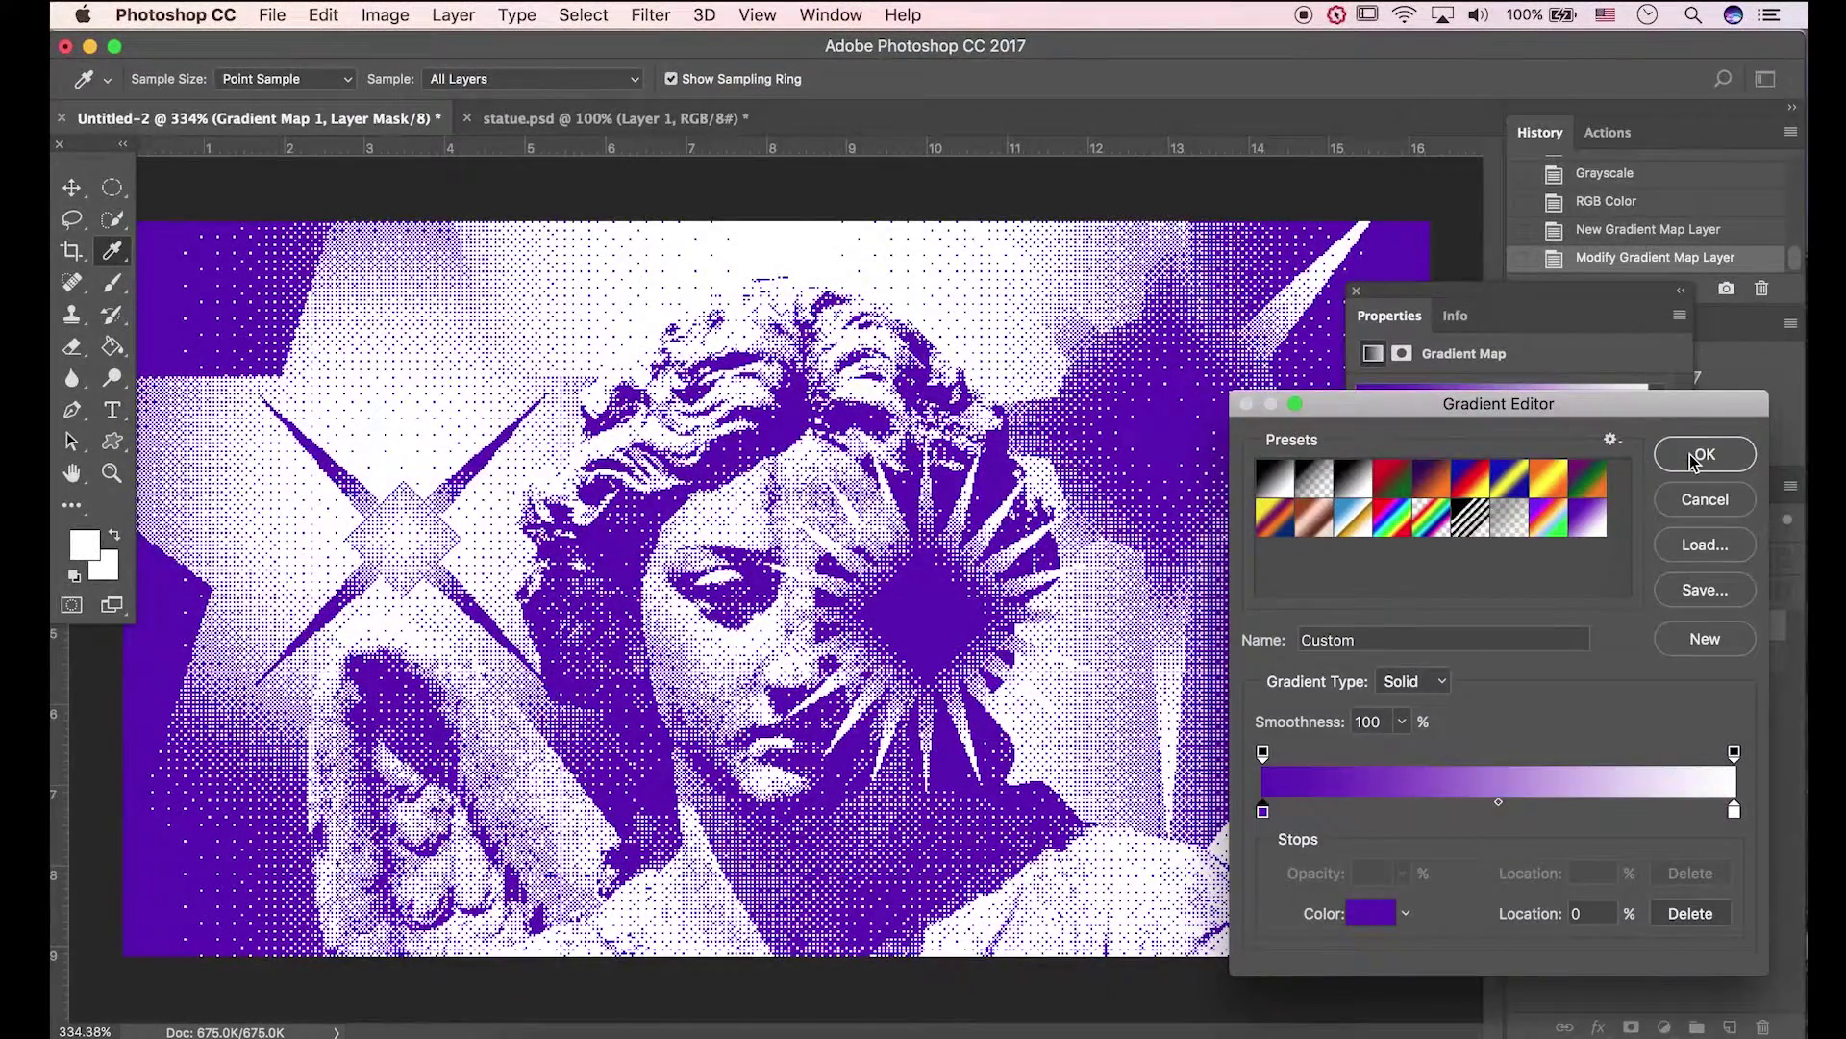
{"action": "left_click", "coordinate": [1701, 455]}
{"action": "left_click", "coordinate": [1357, 291]}
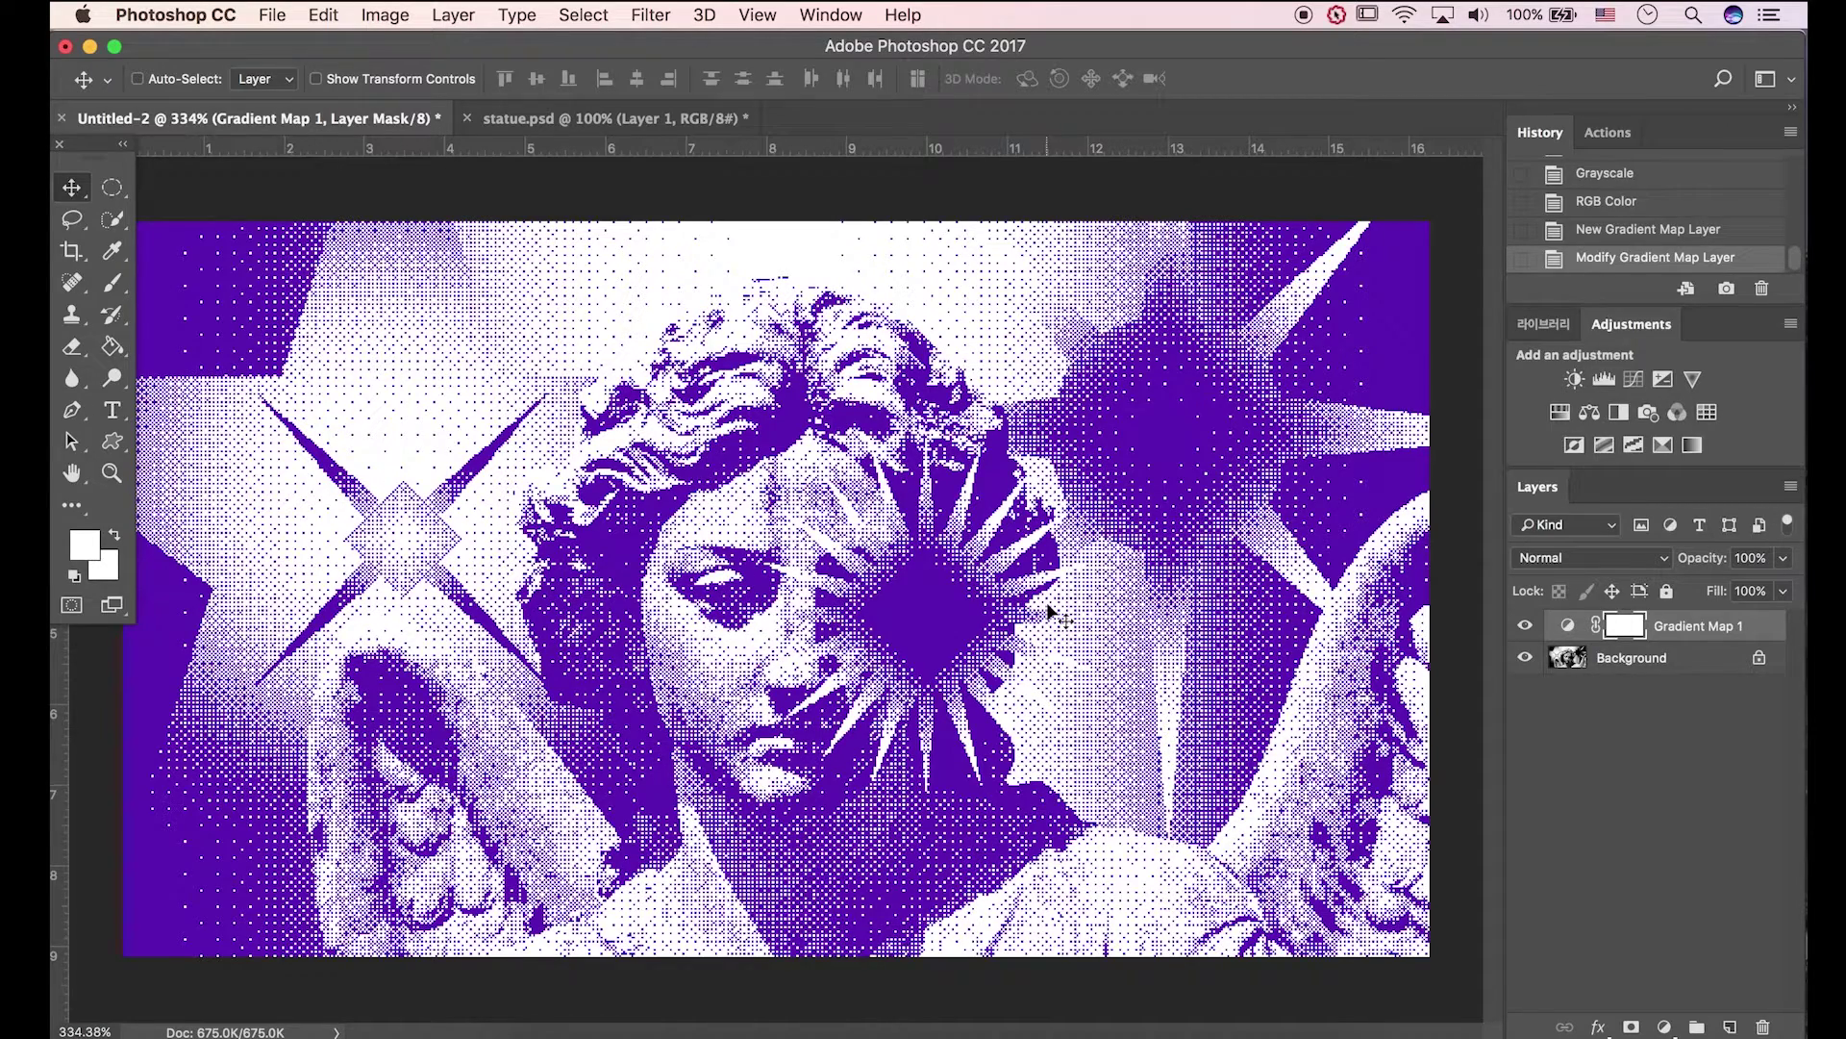
{"action": "scroll", "coordinate": [1048, 612], "scroll_direction": "down", "scroll_amount": 1}
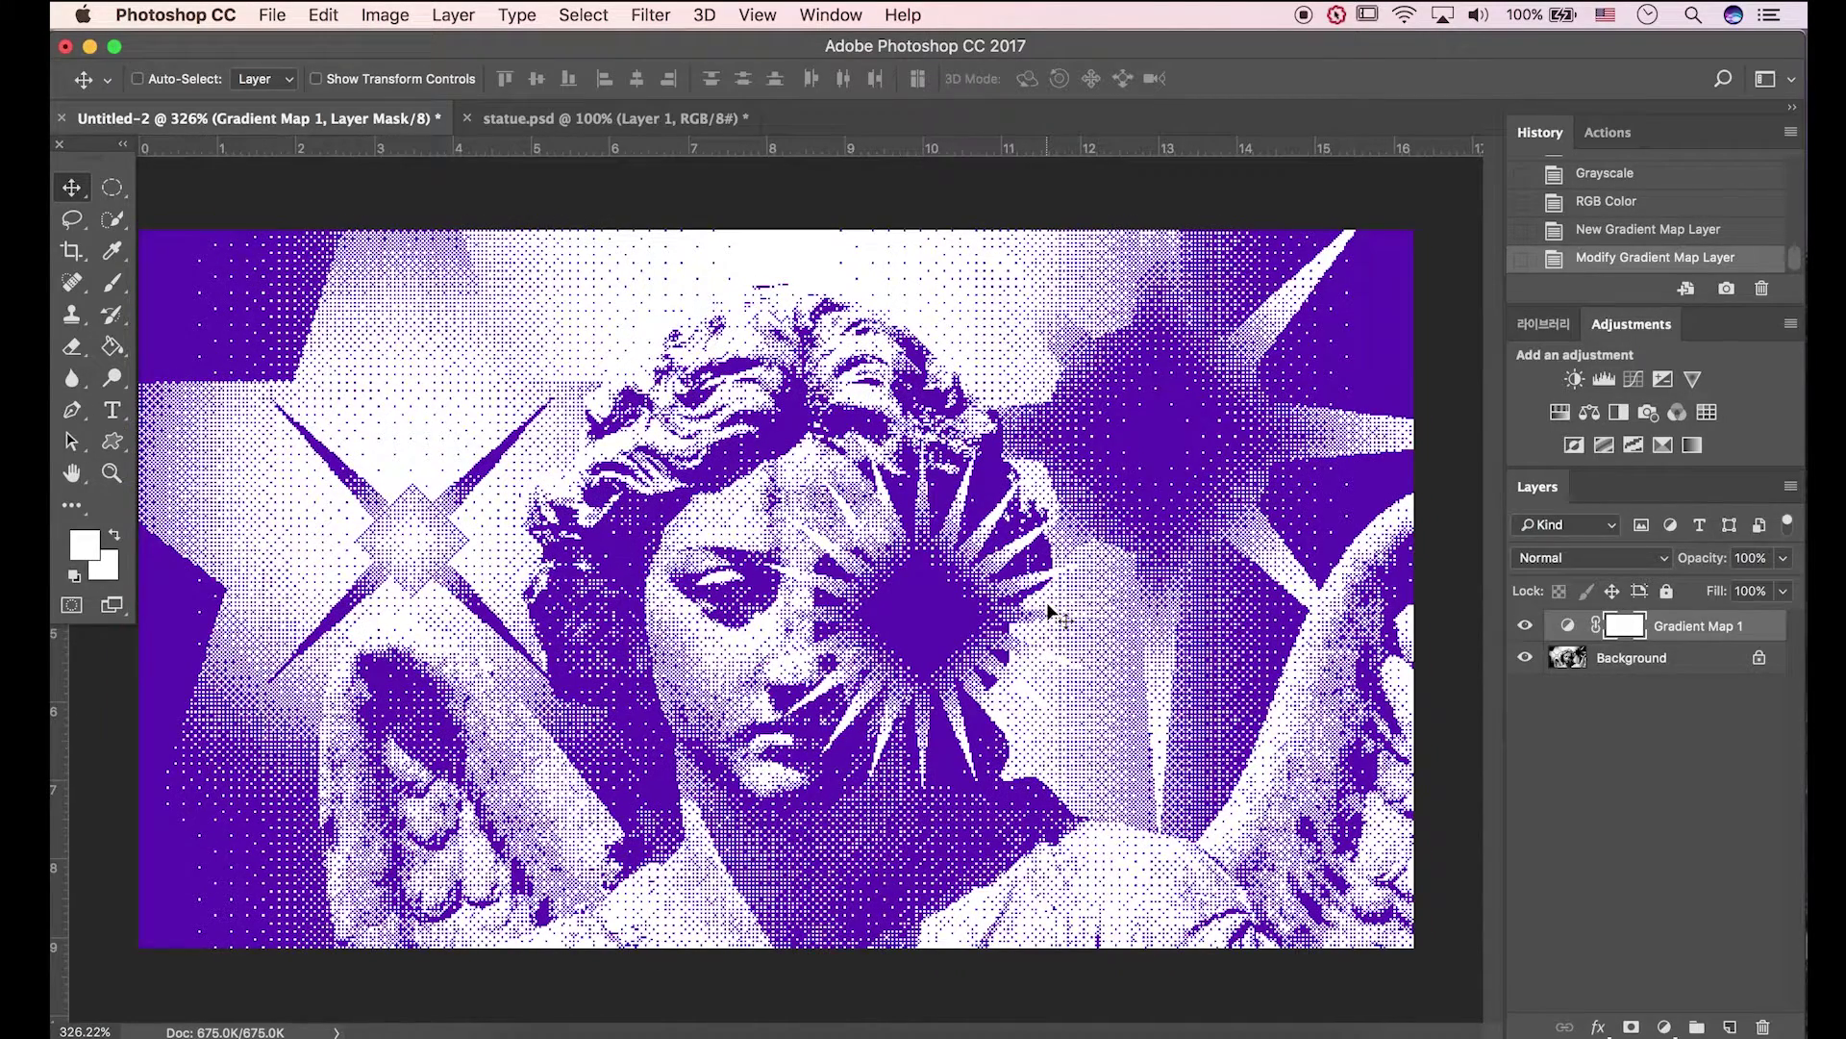